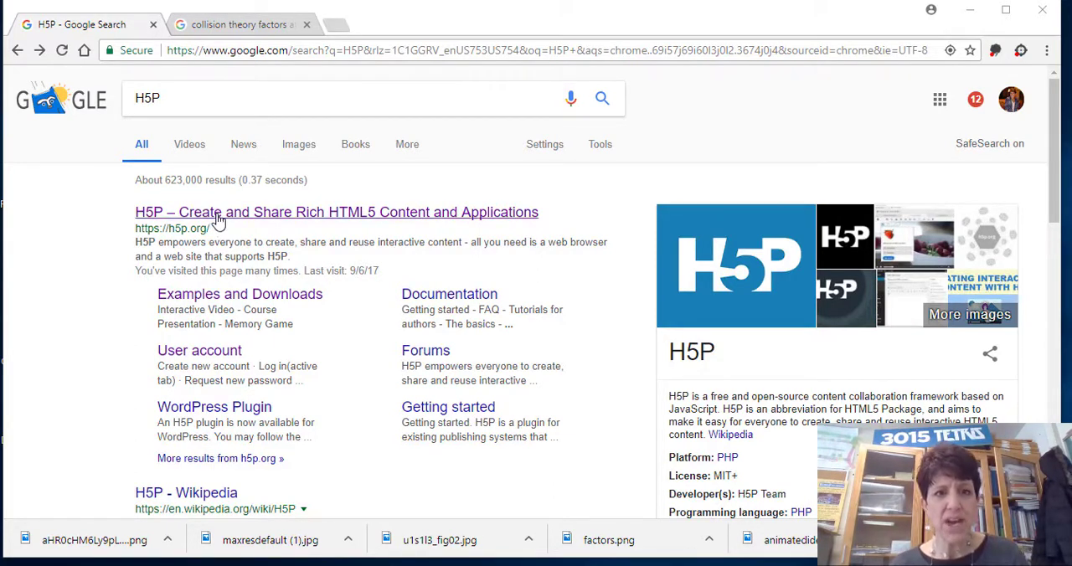
Open the H5P website from the search results and start creating new content from the account page.
{"action": "left_click", "coordinate": [218, 215]}
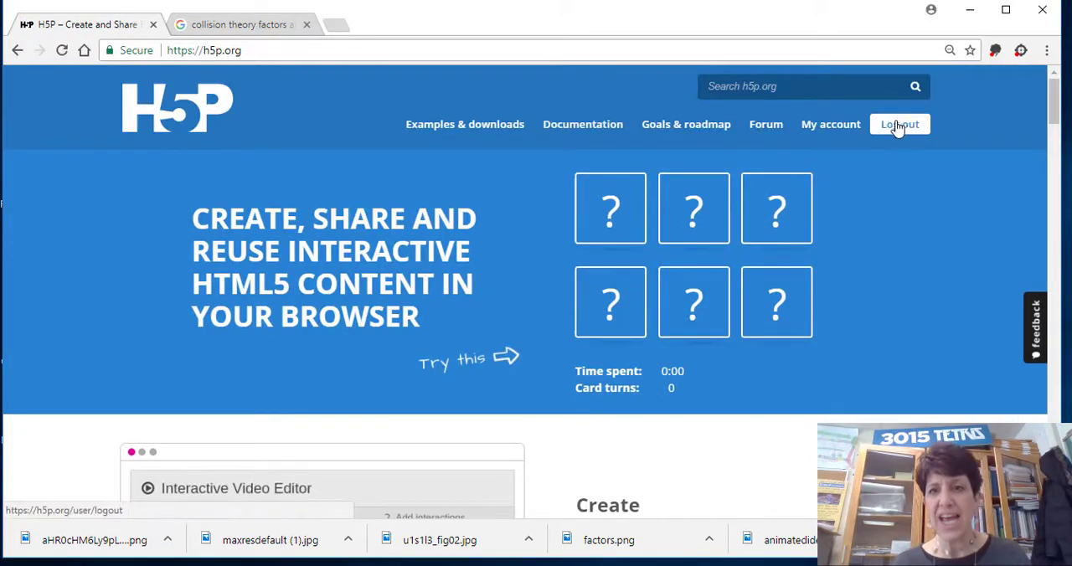
{"action": "left_click", "coordinate": [833, 126]}
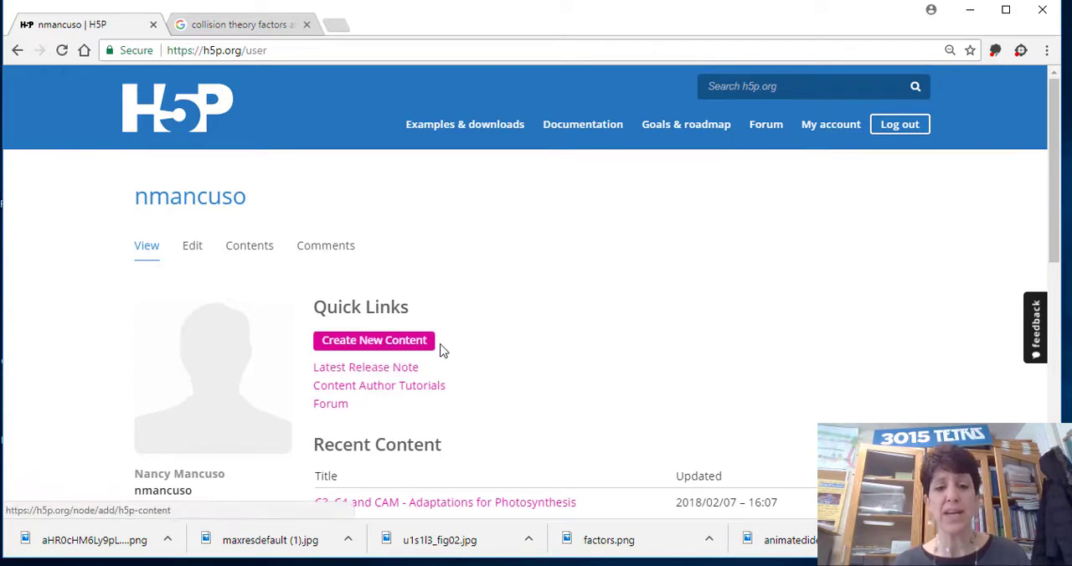
{"action": "left_click", "coordinate": [404, 342]}
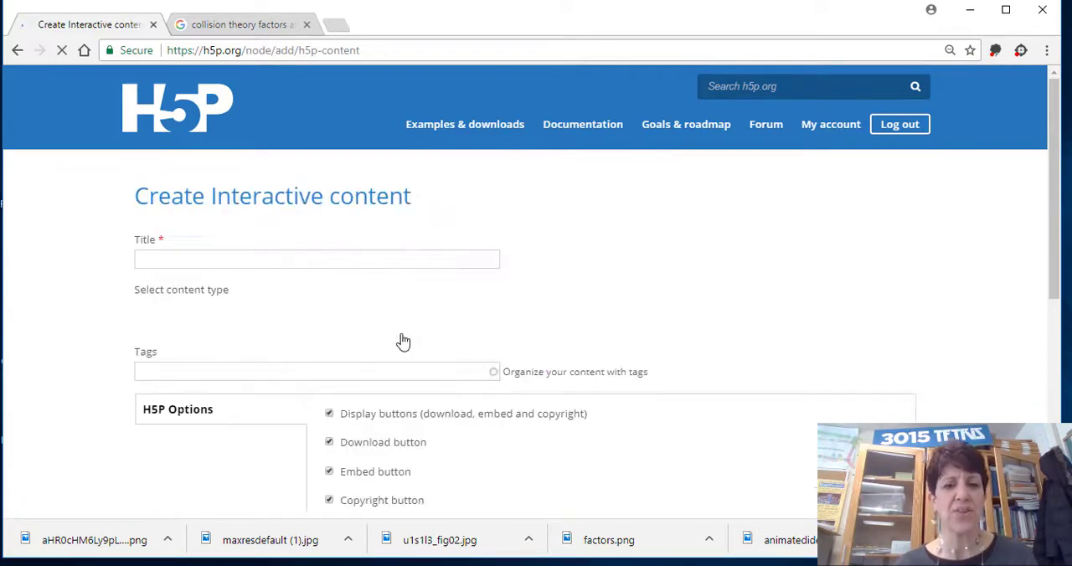
Title the new interactive content "Collision Theory".
{"action": "left_click", "coordinate": [201, 257]}
{"action": "type", "text": "Co"}
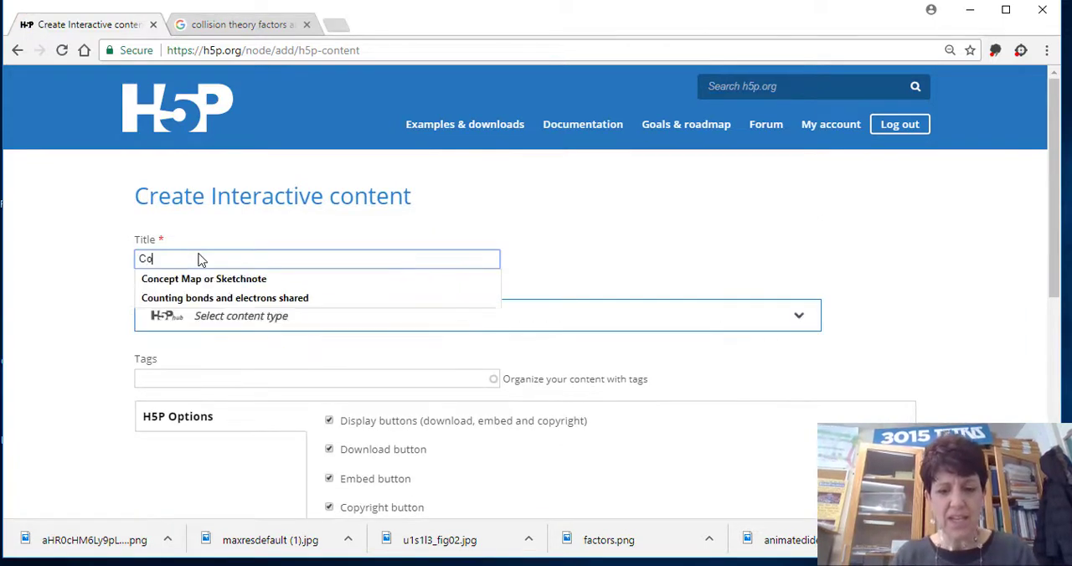
{"action": "type", "text": "llision T"}
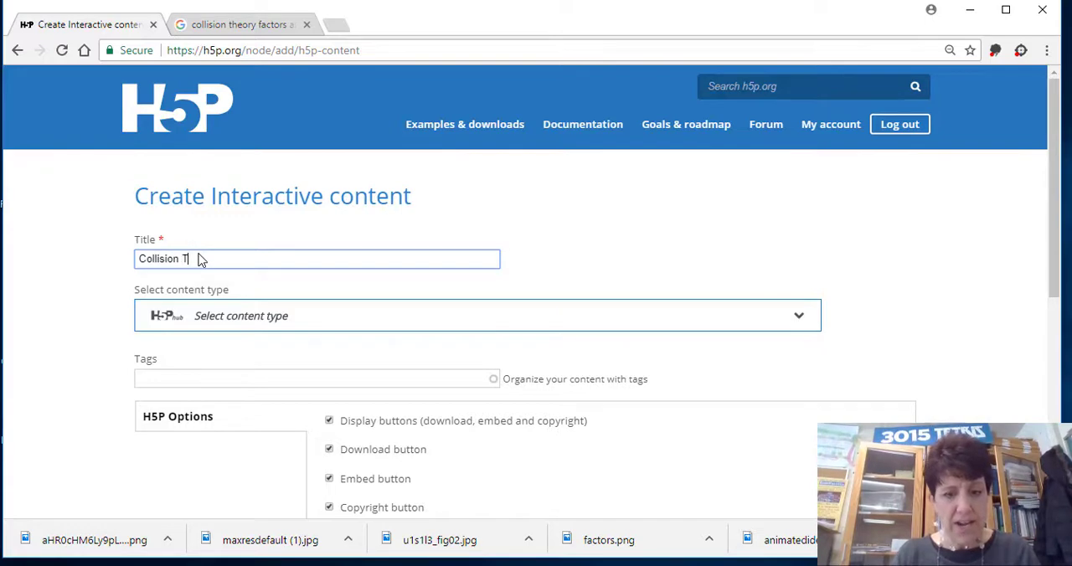
{"action": "type", "text": "heory"}
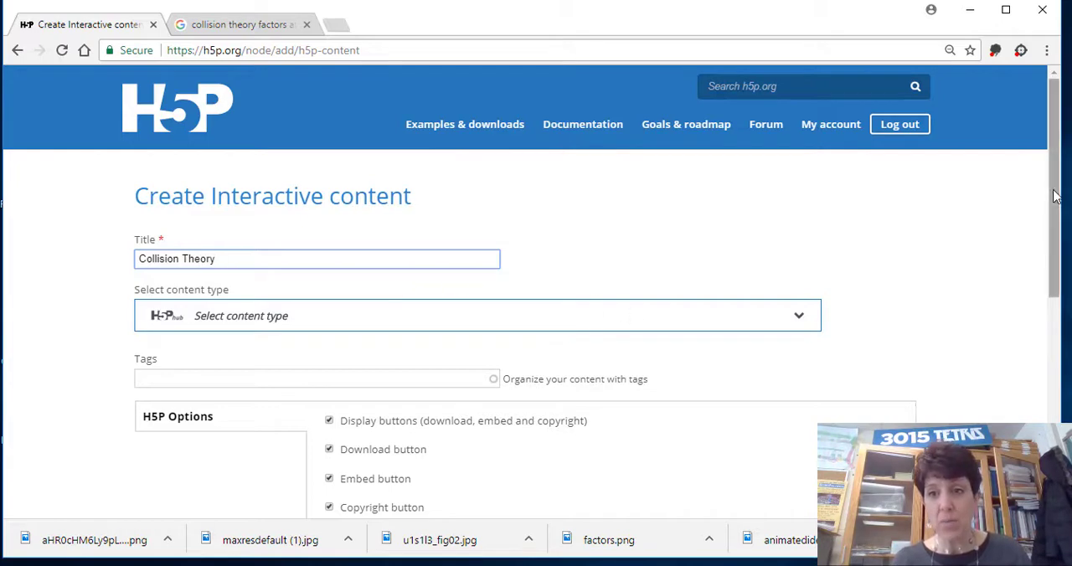
Choose Course Presentation as the content type.
{"action": "left_click_drag", "start_coordinate": [1057, 199], "coordinate": [1058, 229]}
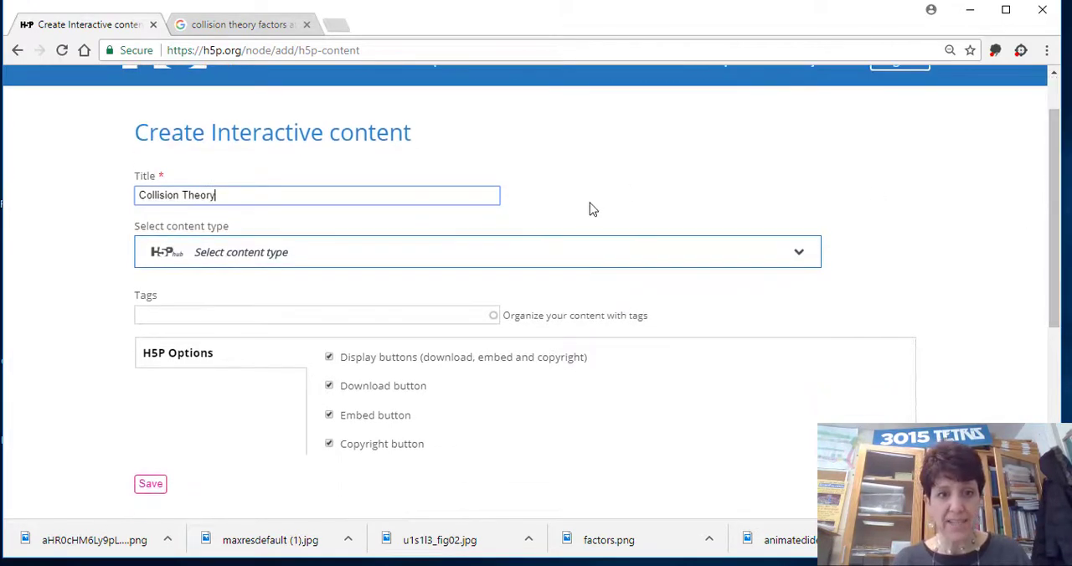
{"action": "left_click", "coordinate": [423, 267]}
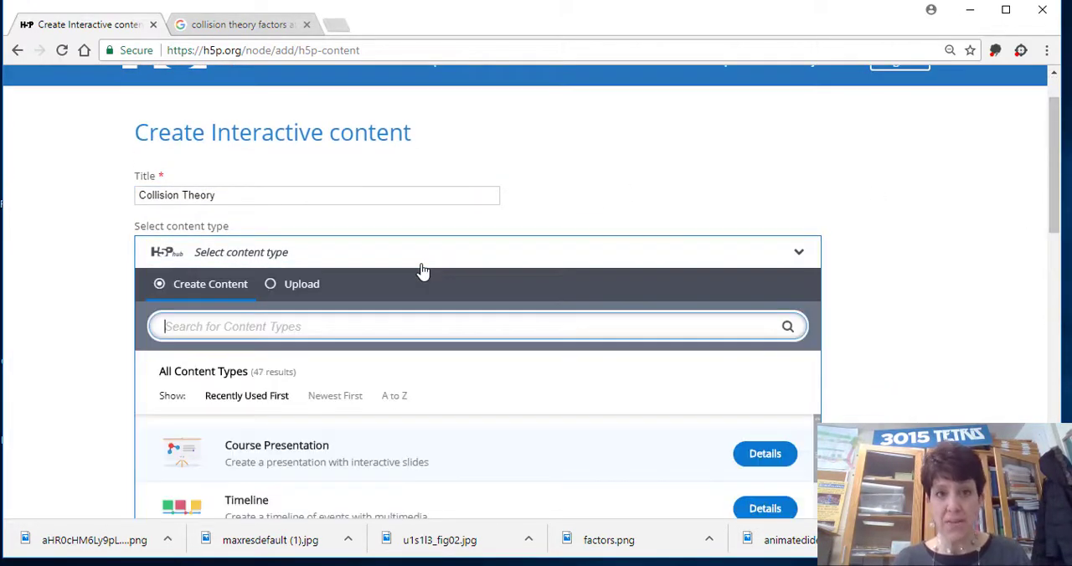
{"action": "left_click", "coordinate": [295, 454]}
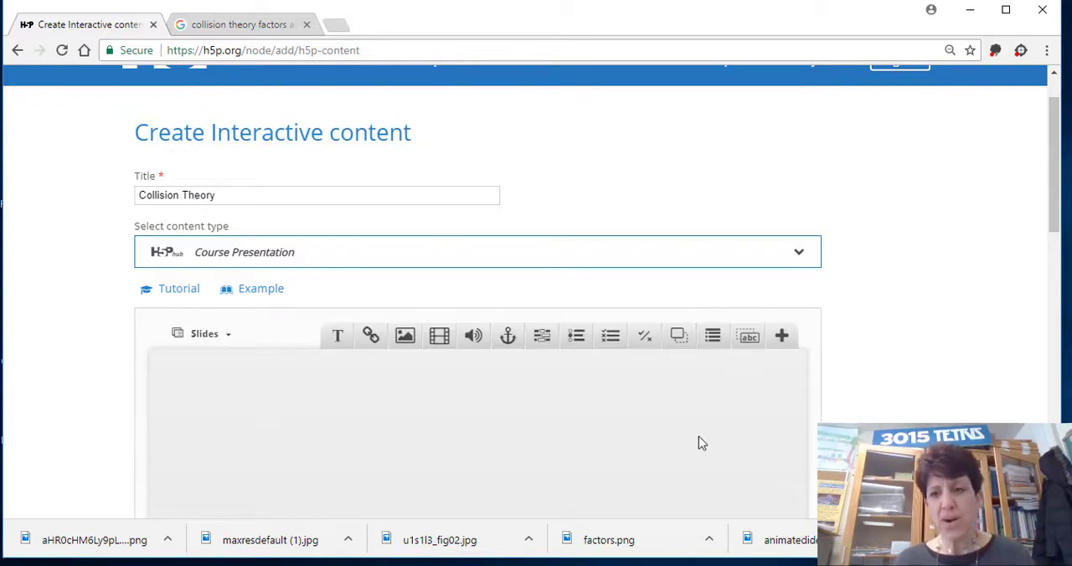
Dismiss the battery notice and set the template slide background to a color fill of #d15050.
{"action": "left_click_drag", "start_coordinate": [1060, 176], "coordinate": [1058, 241]}
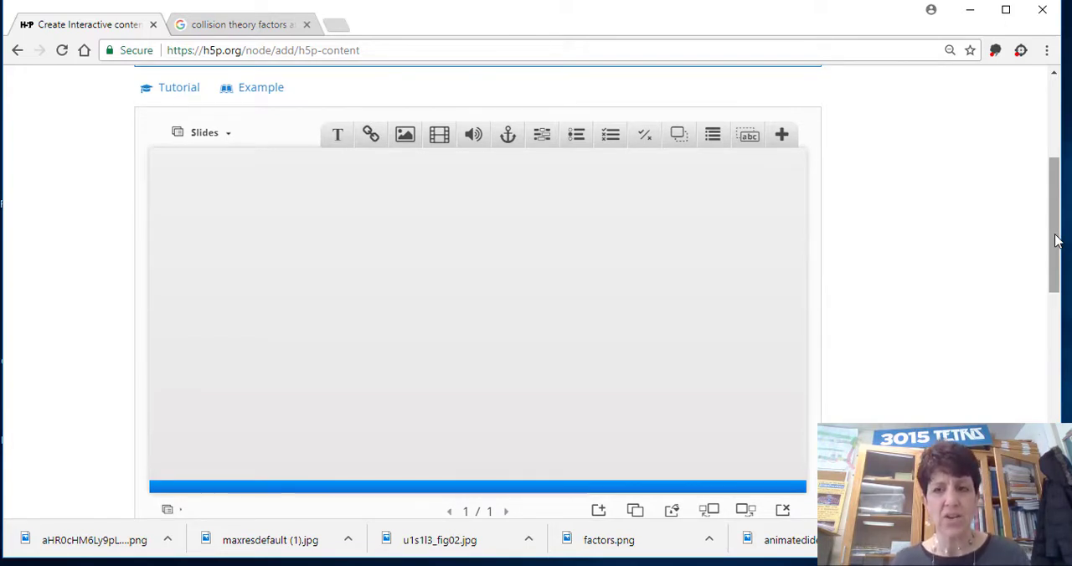
{"action": "left_click_drag", "start_coordinate": [1057, 240], "coordinate": [1057, 246]}
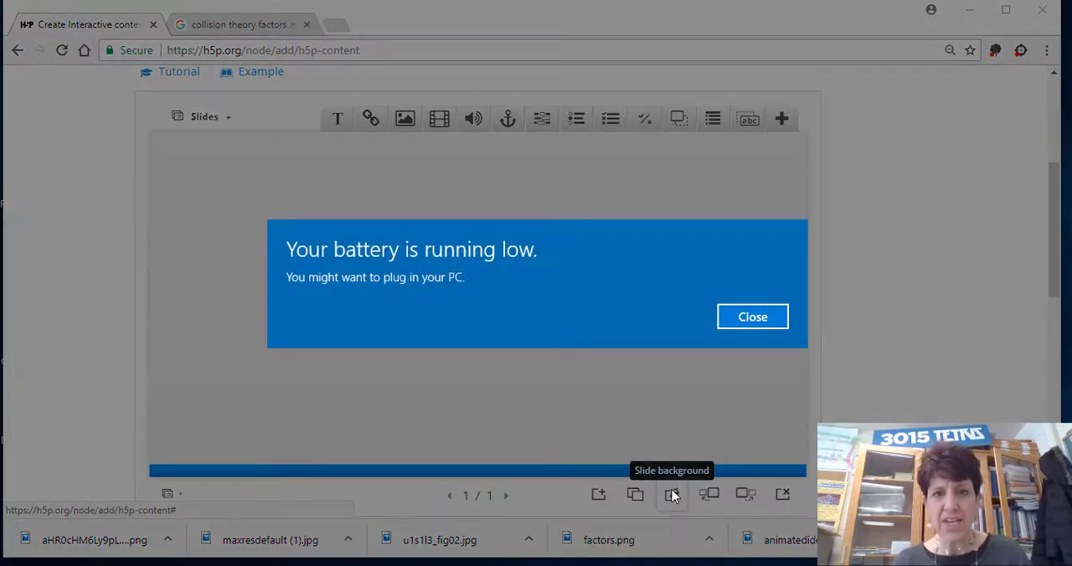
{"action": "left_click", "coordinate": [754, 318]}
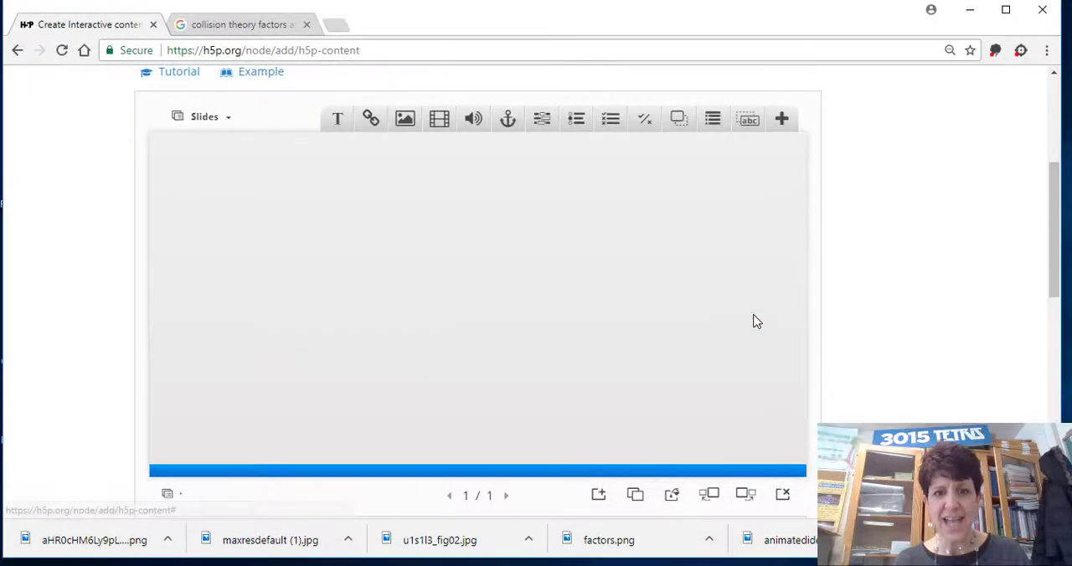
{"action": "left_click", "coordinate": [673, 496]}
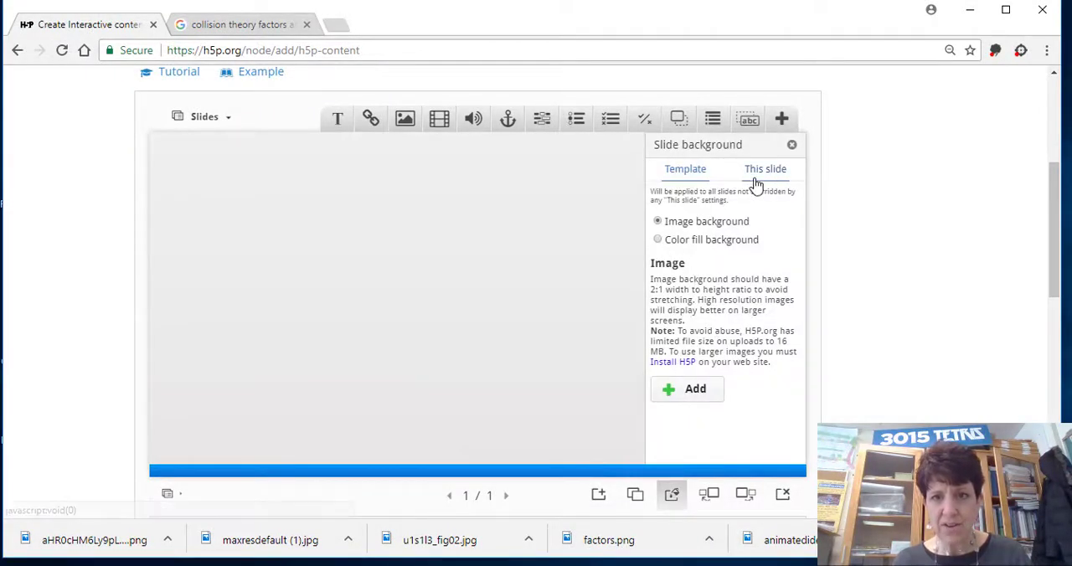
{"action": "left_click", "coordinate": [702, 241]}
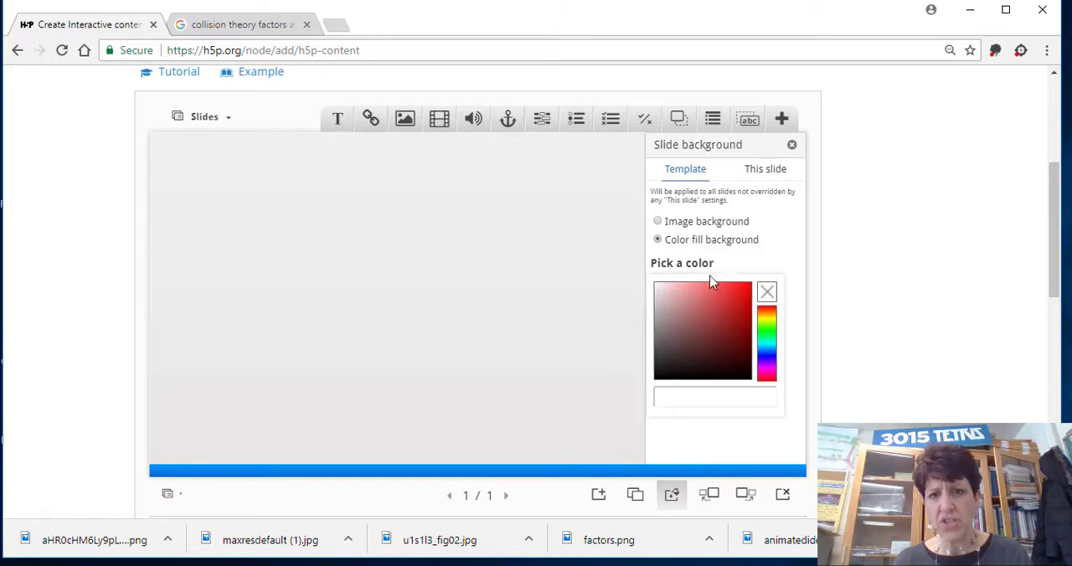
{"action": "left_click", "coordinate": [714, 301]}
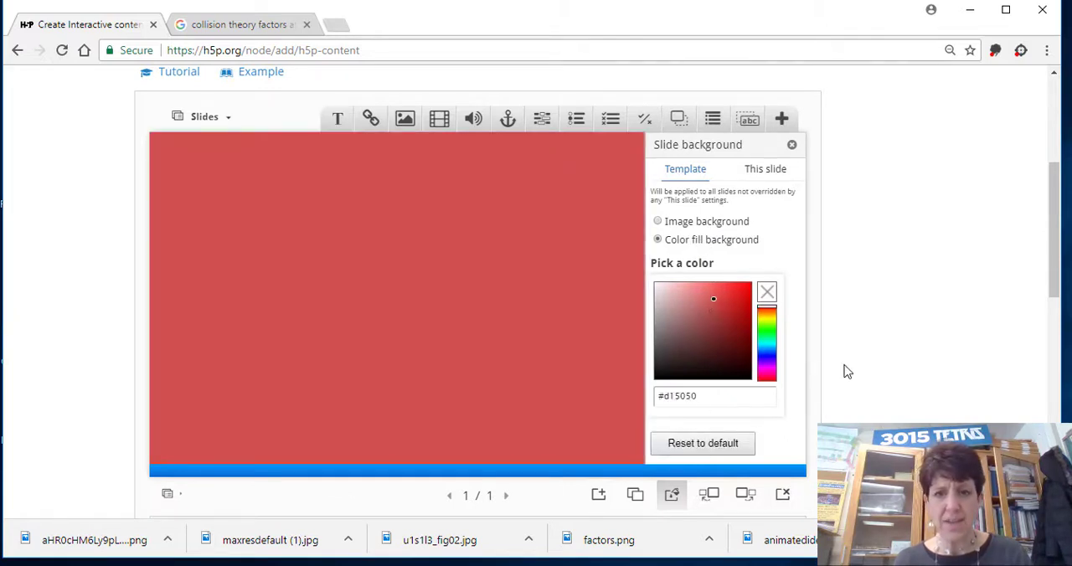
{"action": "left_click", "coordinate": [793, 146]}
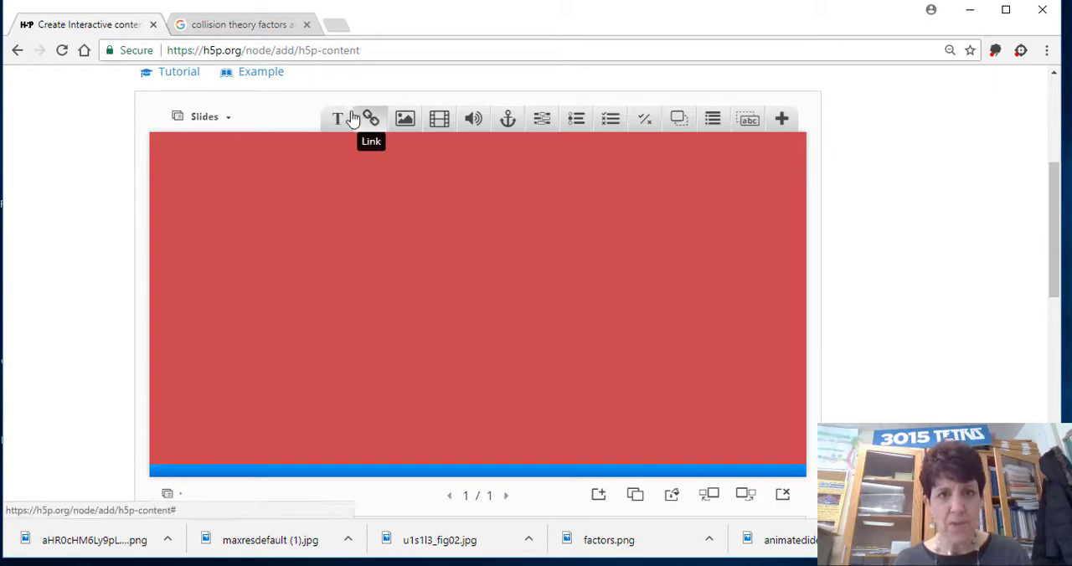
Add a text element to the first slide and enter "Collision Theory" as its text.
{"action": "left_click_drag", "start_coordinate": [338, 117], "coordinate": [330, 177]}
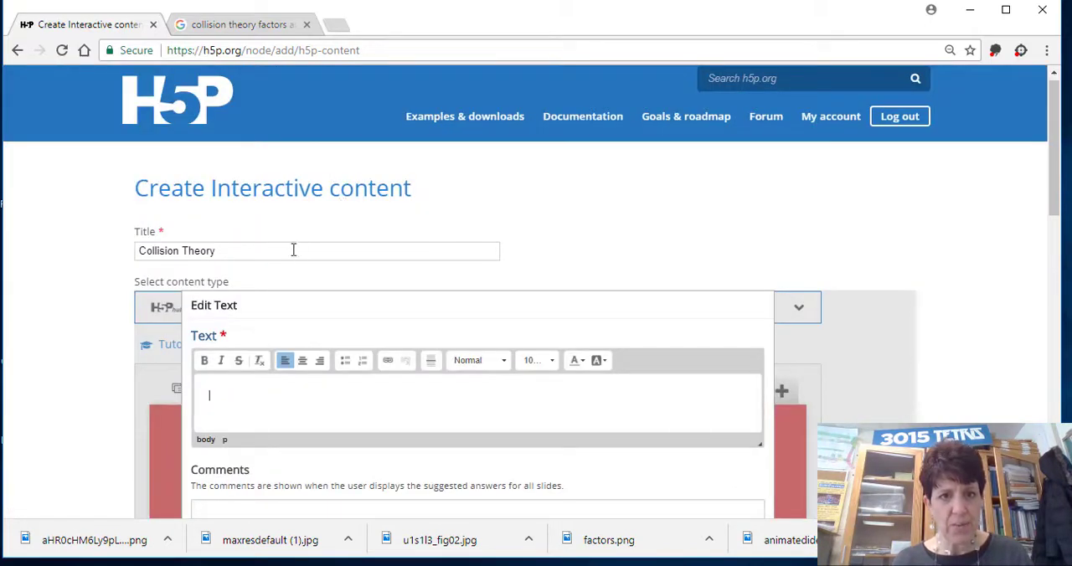
{"action": "type", "text": "Co"}
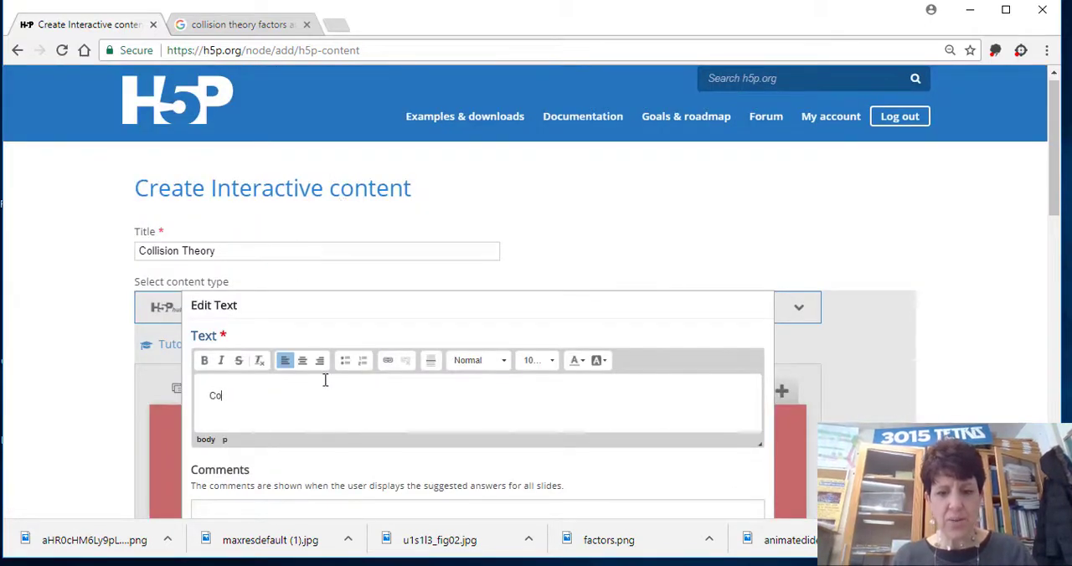
{"action": "type", "text": "llision Theory"}
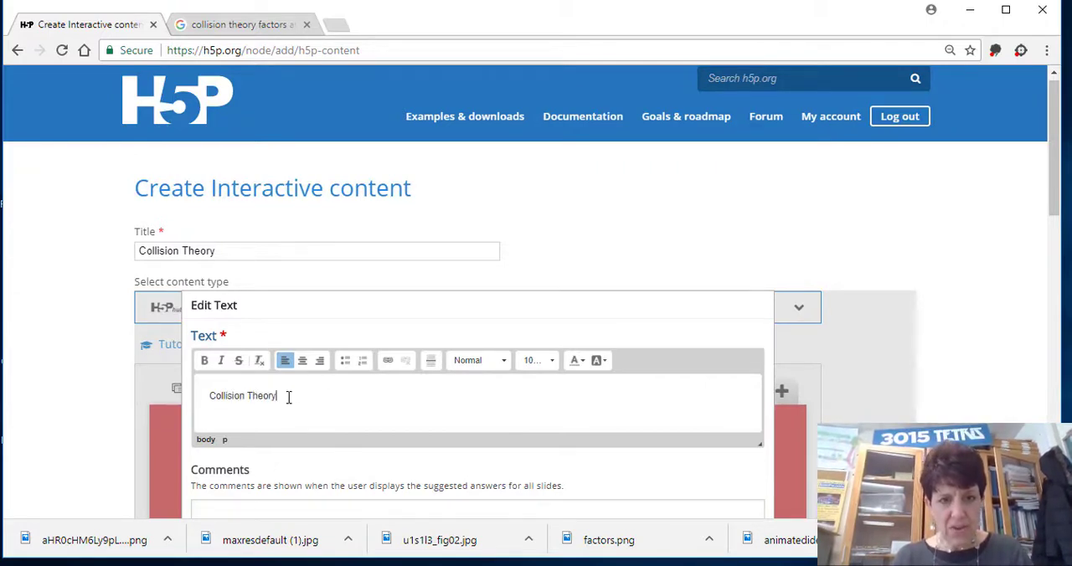
{"action": "left_click_drag", "start_coordinate": [288, 398], "coordinate": [198, 397]}
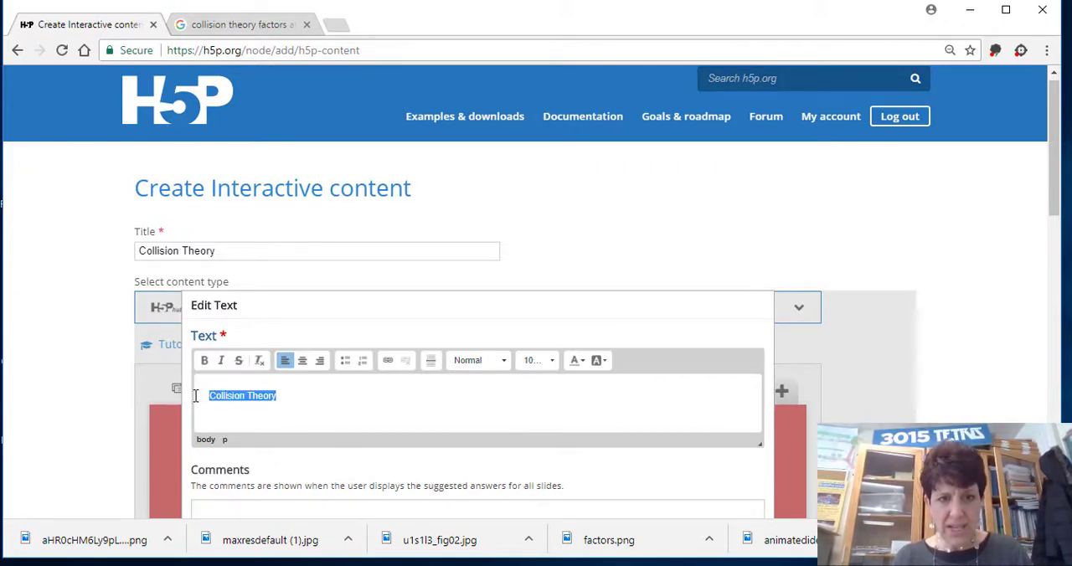
{"action": "left_click", "coordinate": [534, 367]}
{"action": "left_click", "coordinate": [535, 367]}
{"action": "left_click", "coordinate": [539, 368]}
{"action": "left_click", "coordinate": [539, 369]}
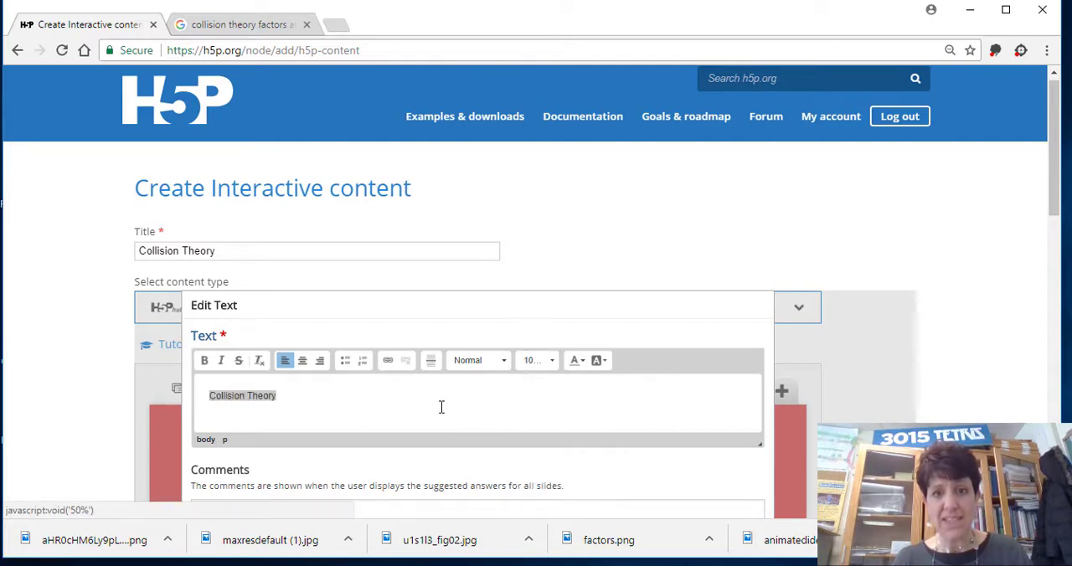
{"action": "left_click", "coordinate": [442, 407]}
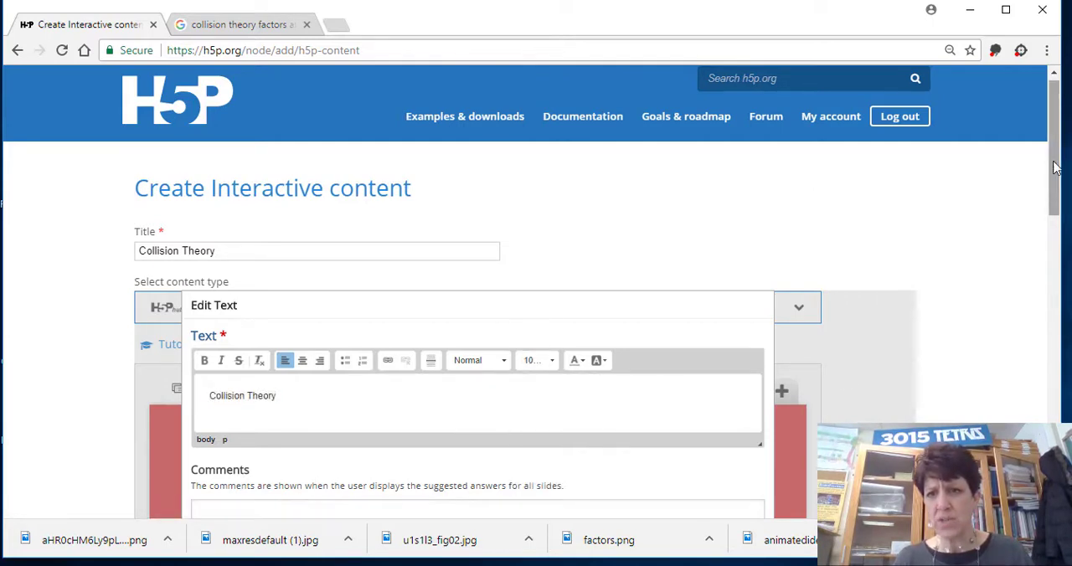
Finish editing the text element so it is placed on the slide, and deselect it.
{"action": "left_click_drag", "start_coordinate": [1062, 162], "coordinate": [1059, 249]}
{"action": "left_click", "coordinate": [710, 392]}
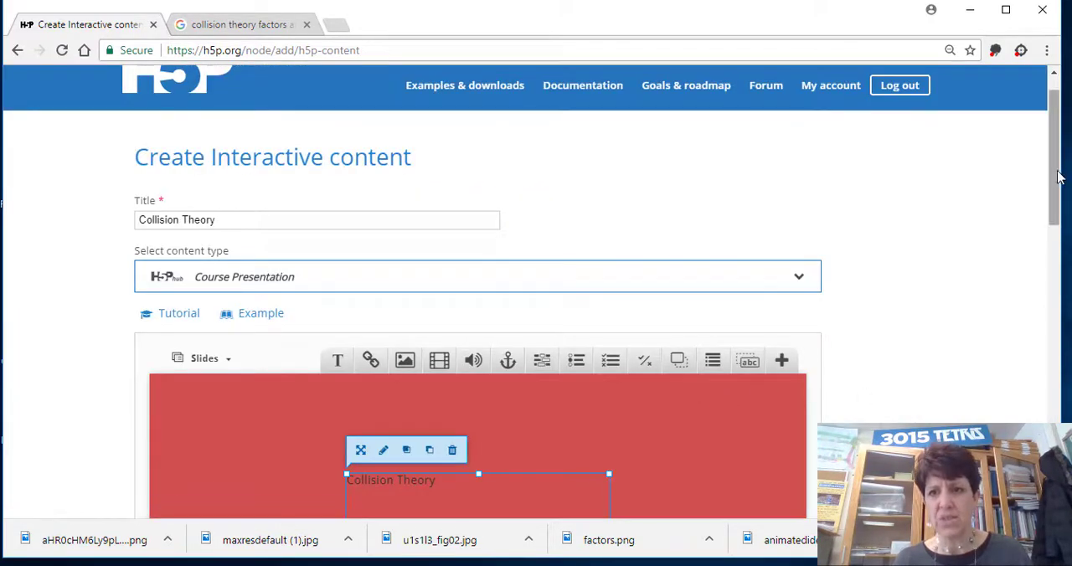
{"action": "scroll", "coordinate": [1068, 177], "scroll_direction": "down", "scroll_amount": 4}
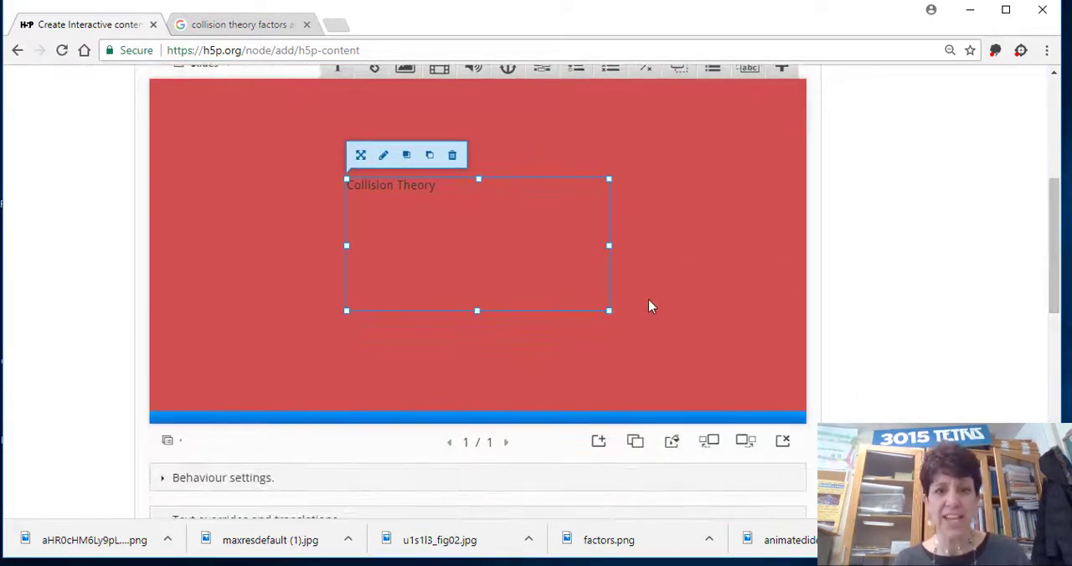
{"action": "left_click", "coordinate": [650, 306]}
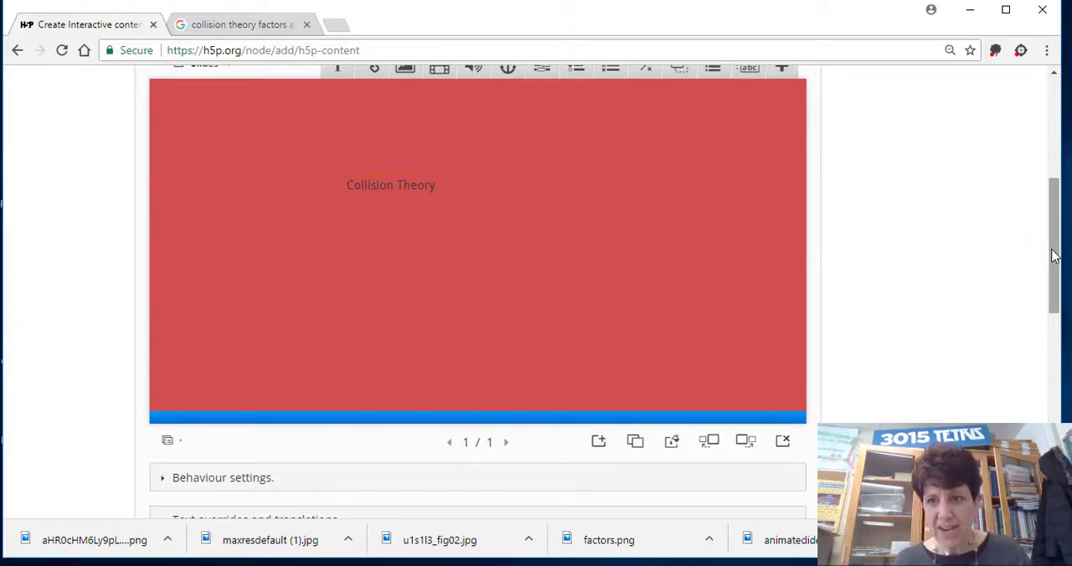
Insert the "factors" image from the Collision Theory folder in Pictures onto the slide, leaving the alternative text empty.
{"action": "left_click_drag", "start_coordinate": [1054, 255], "coordinate": [1055, 239]}
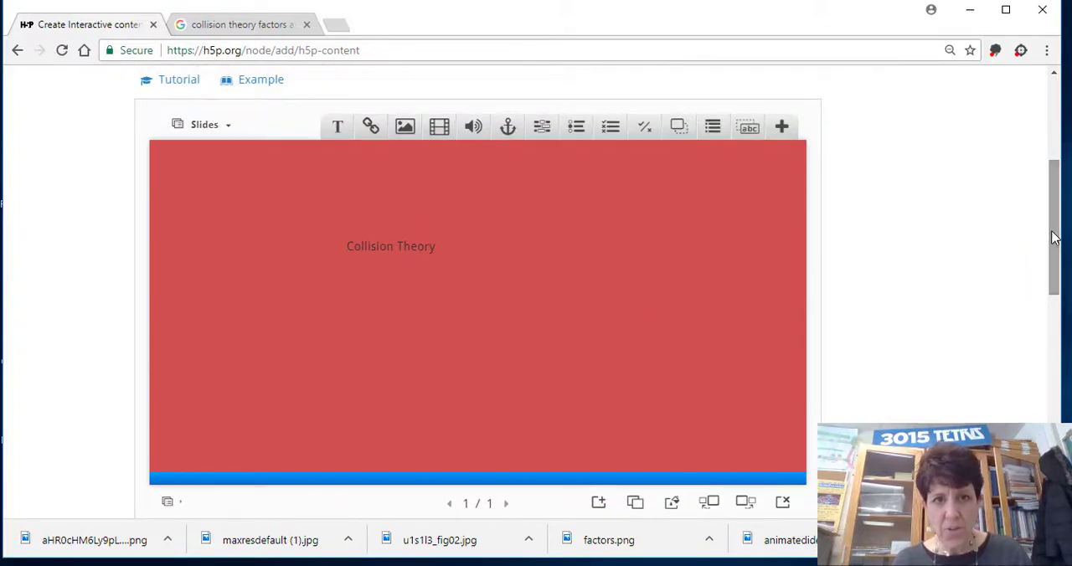
{"action": "left_click", "coordinate": [405, 124]}
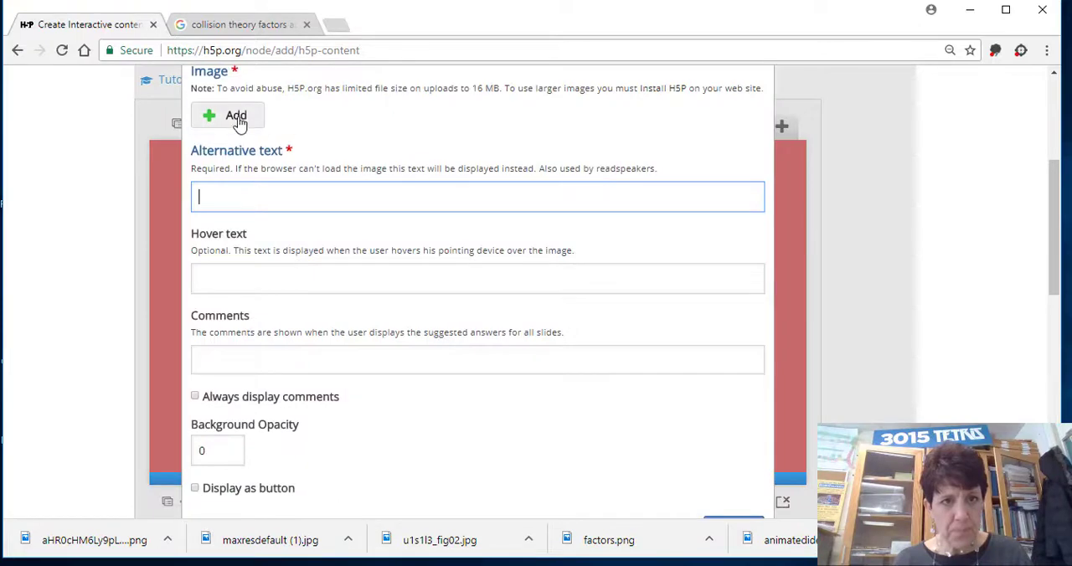
{"action": "left_click", "coordinate": [237, 118]}
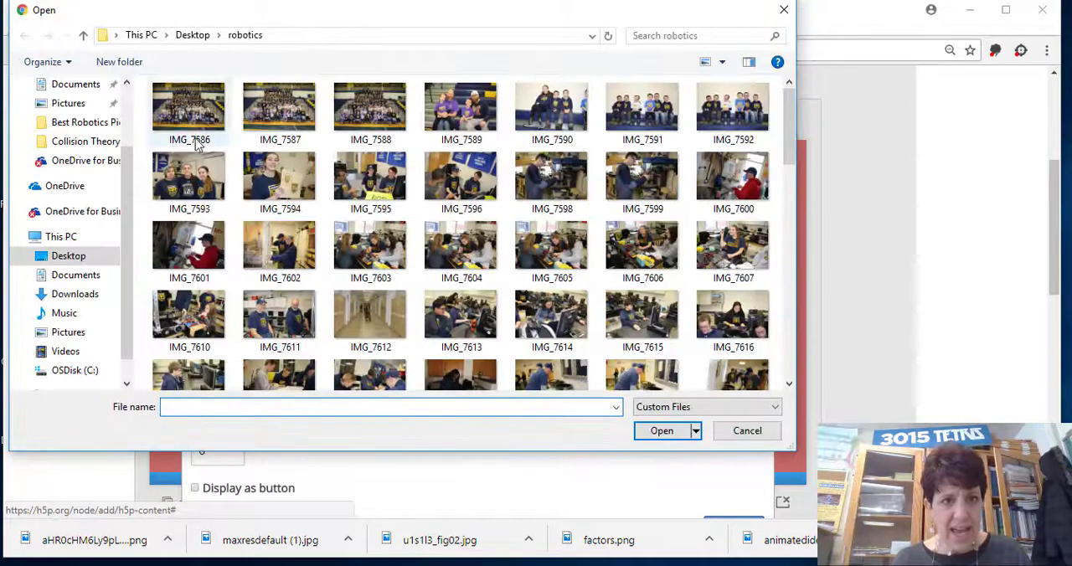
{"action": "scroll", "coordinate": [101, 160], "scroll_direction": "up", "scroll_amount": 2}
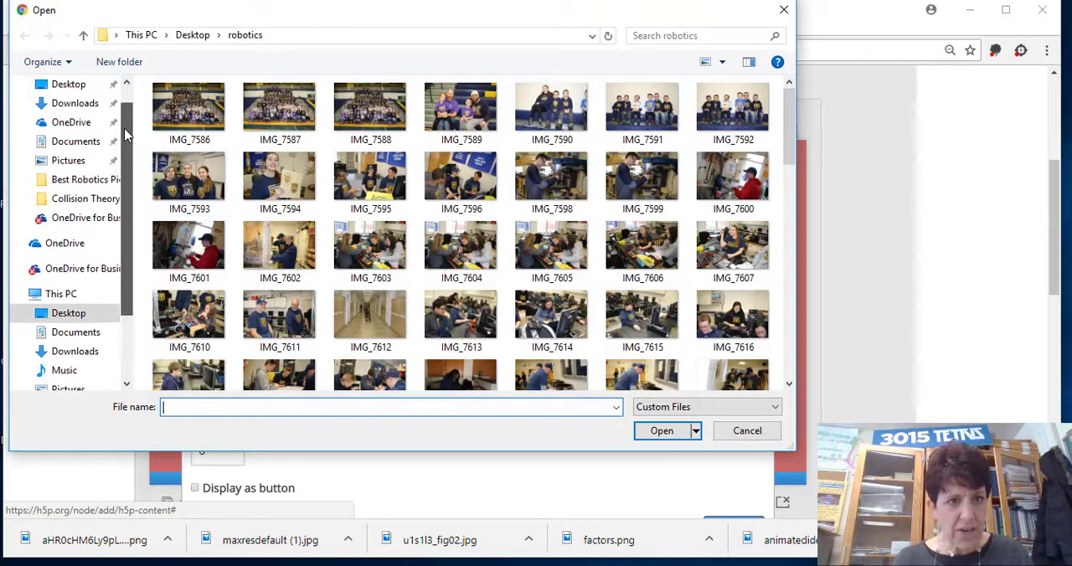
{"action": "left_click", "coordinate": [68, 163]}
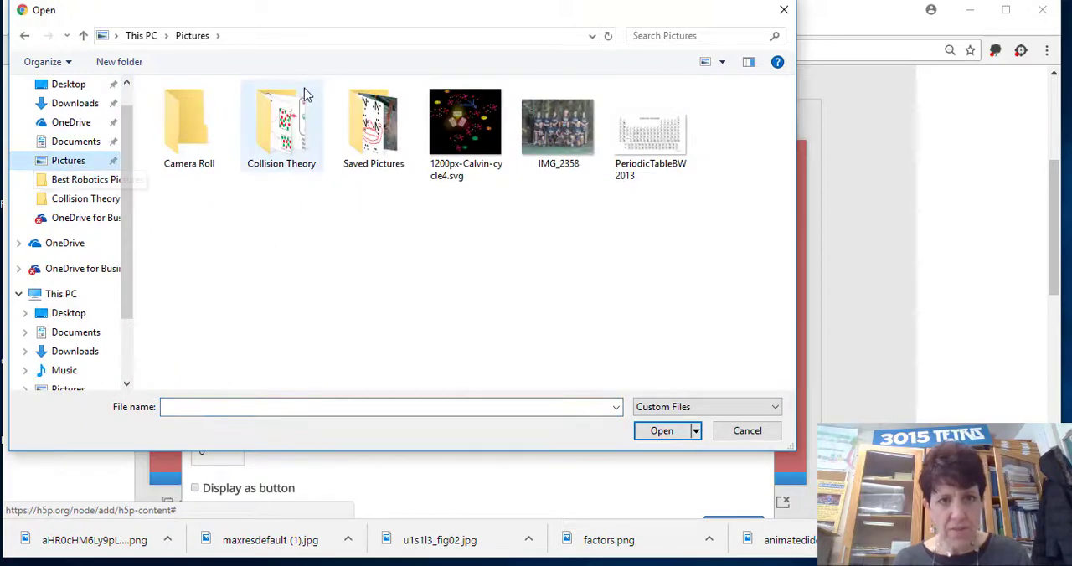
{"action": "double_click", "coordinate": [264, 148]}
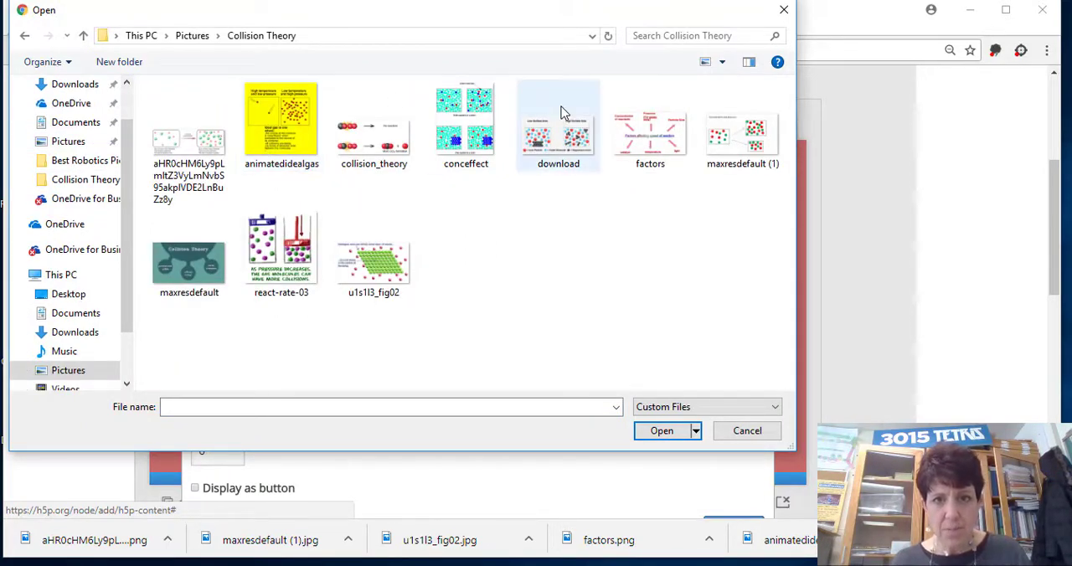
{"action": "left_click", "coordinate": [637, 126]}
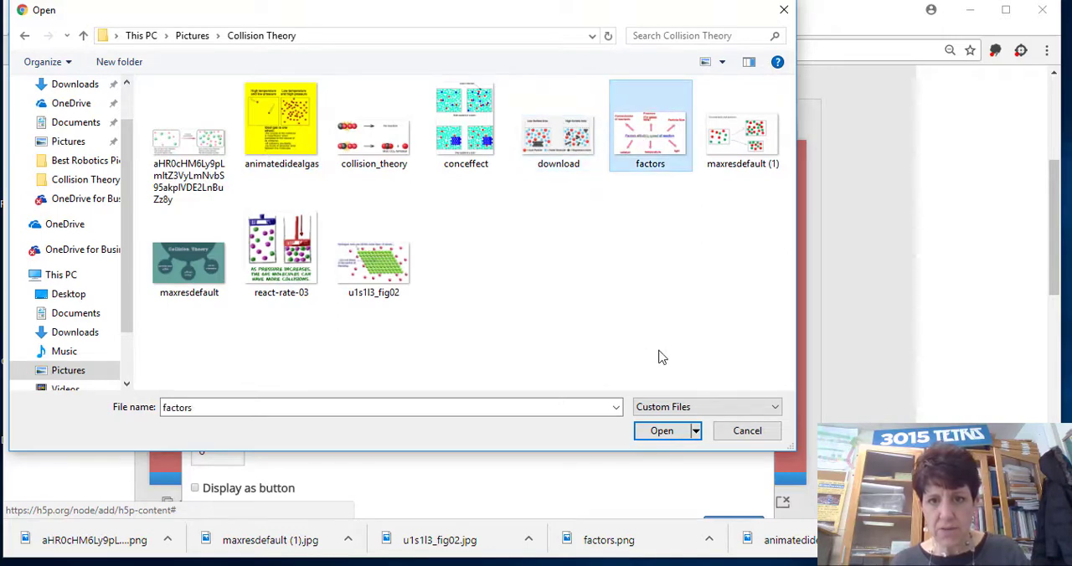
{"action": "left_click", "coordinate": [658, 431]}
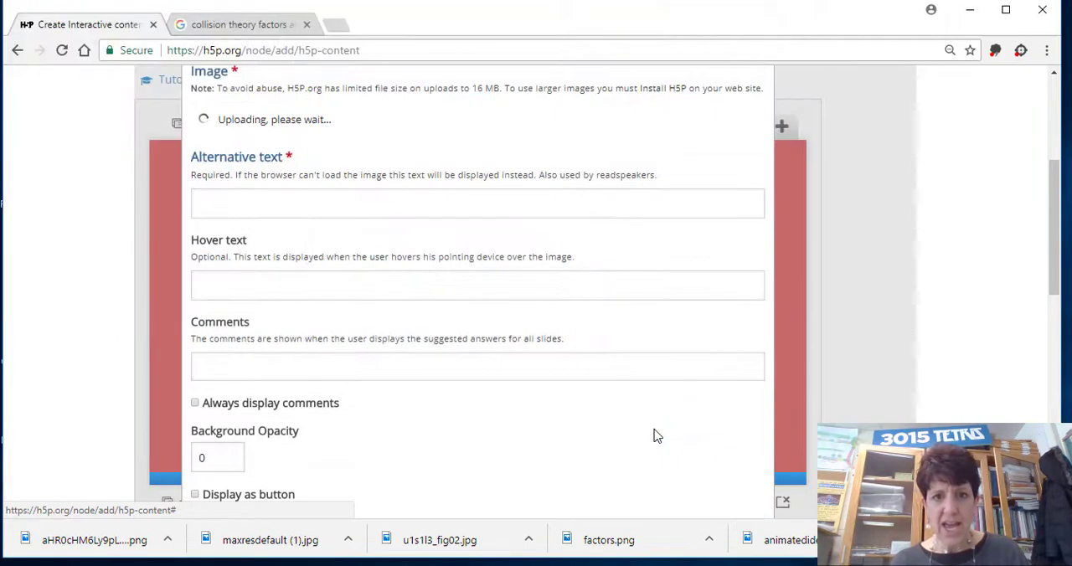
{"action": "left_click_drag", "start_coordinate": [1054, 233], "coordinate": [1054, 262]}
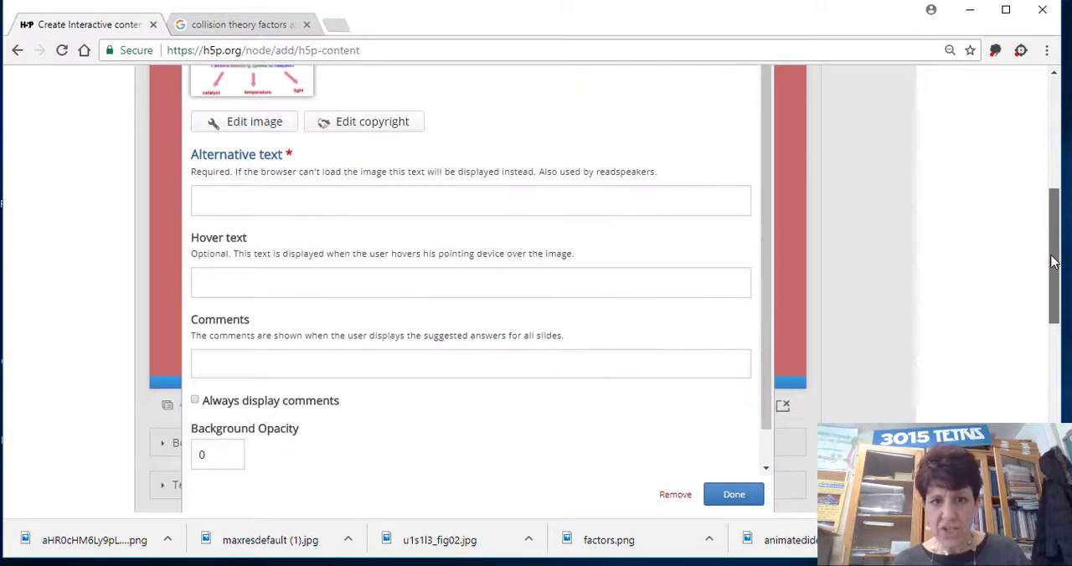
{"action": "left_click", "coordinate": [731, 494]}
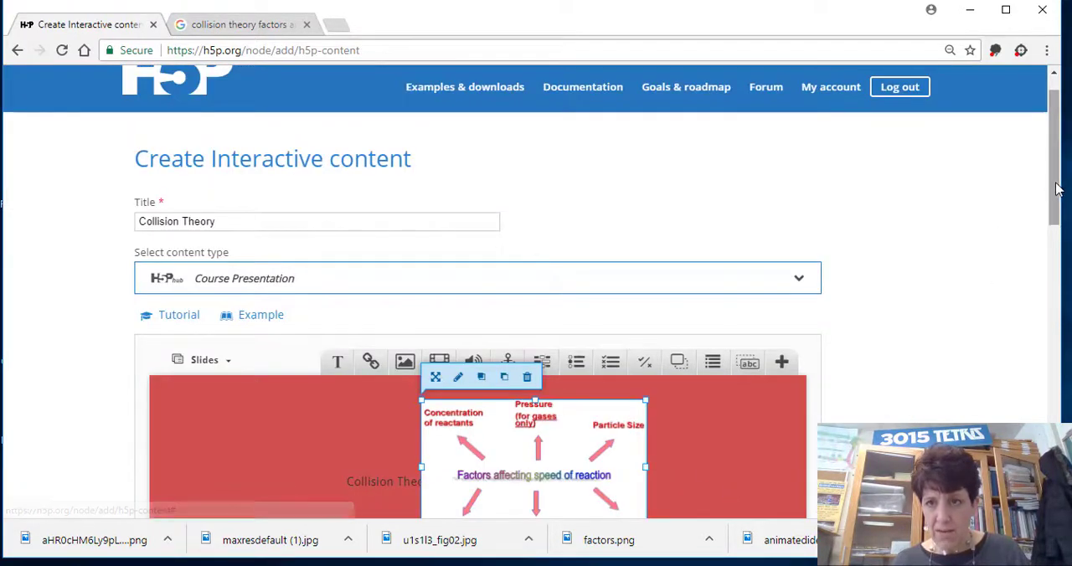
Move the "Collision Theory" text to the slide's upper-left area and enlarge the factors image to fill most of the slide's right half.
{"action": "left_click_drag", "start_coordinate": [1059, 189], "coordinate": [1055, 261]}
{"action": "left_click", "coordinate": [407, 242]}
{"action": "left_click_drag", "start_coordinate": [407, 243], "coordinate": [243, 203]}
{"action": "left_click_drag", "start_coordinate": [472, 252], "coordinate": [496, 251]}
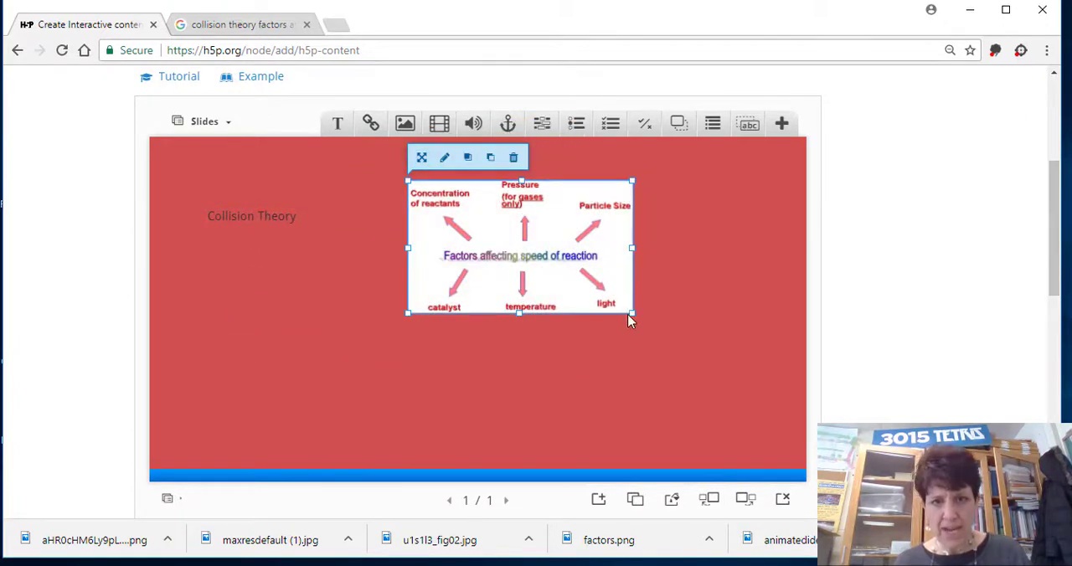
{"action": "left_click_drag", "start_coordinate": [634, 312], "coordinate": [780, 400]}
Reopen the "Collision Theory" text, look at the available font sizes for it, and close the editor without changing the size.
{"action": "double_click", "coordinate": [280, 224]}
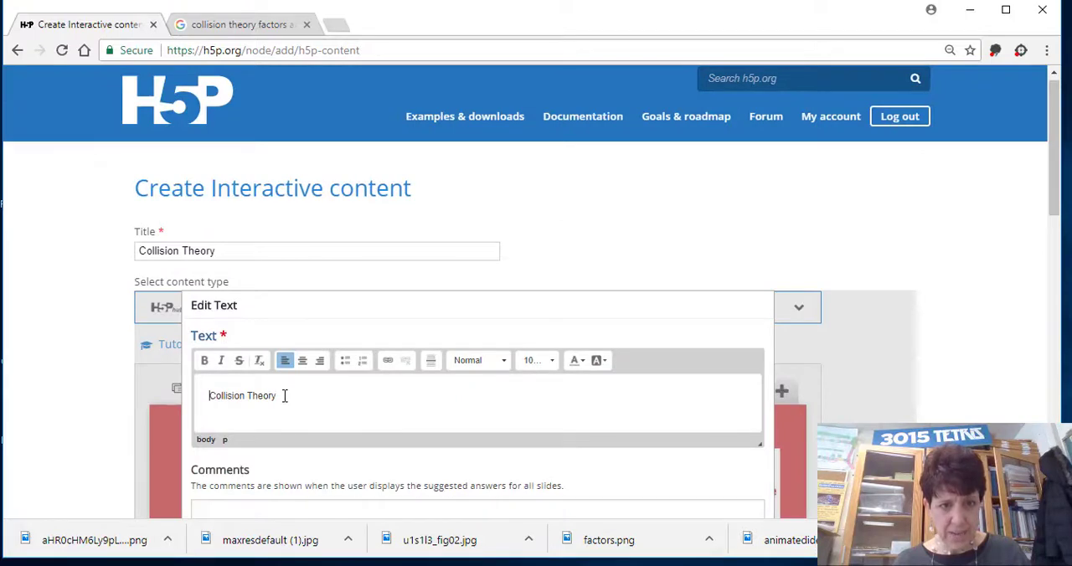
{"action": "left_click_drag", "start_coordinate": [284, 396], "coordinate": [194, 397]}
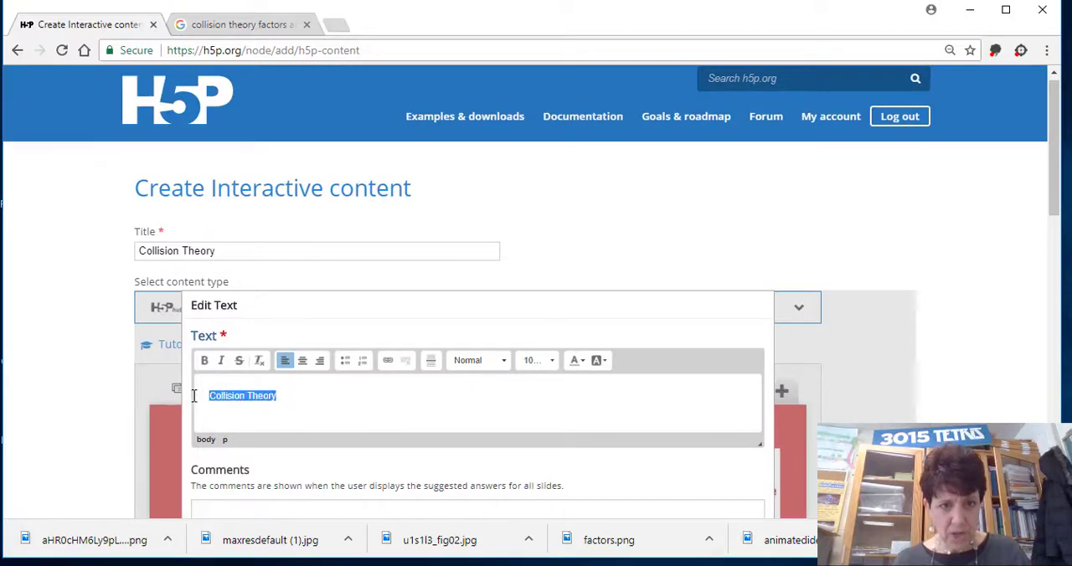
{"action": "left_click", "coordinate": [540, 364]}
{"action": "left_click", "coordinate": [541, 364]}
{"action": "left_click", "coordinate": [541, 364]}
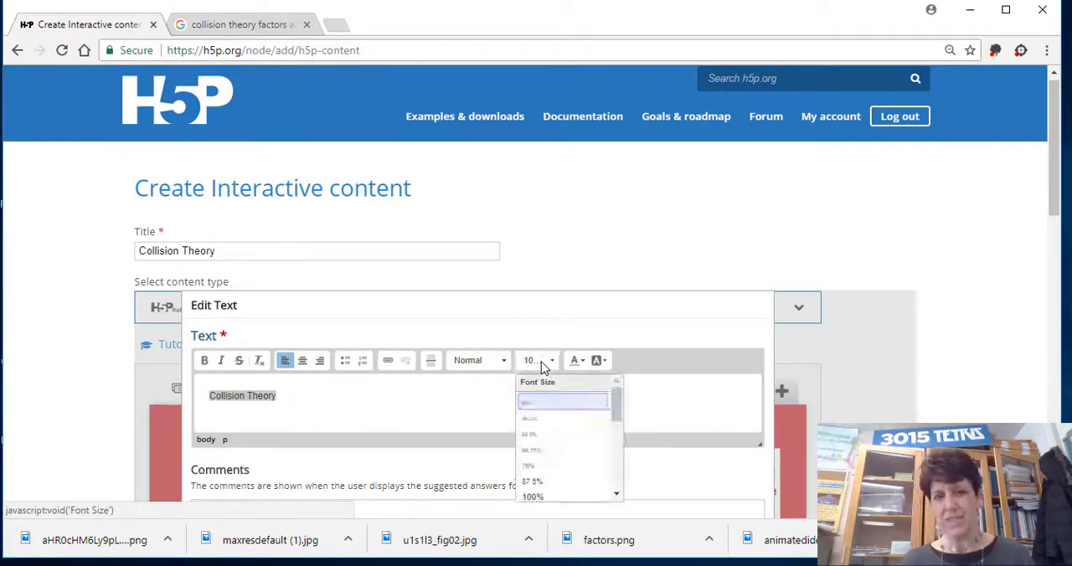
{"action": "left_click", "coordinate": [547, 366]}
{"action": "left_click", "coordinate": [552, 367]}
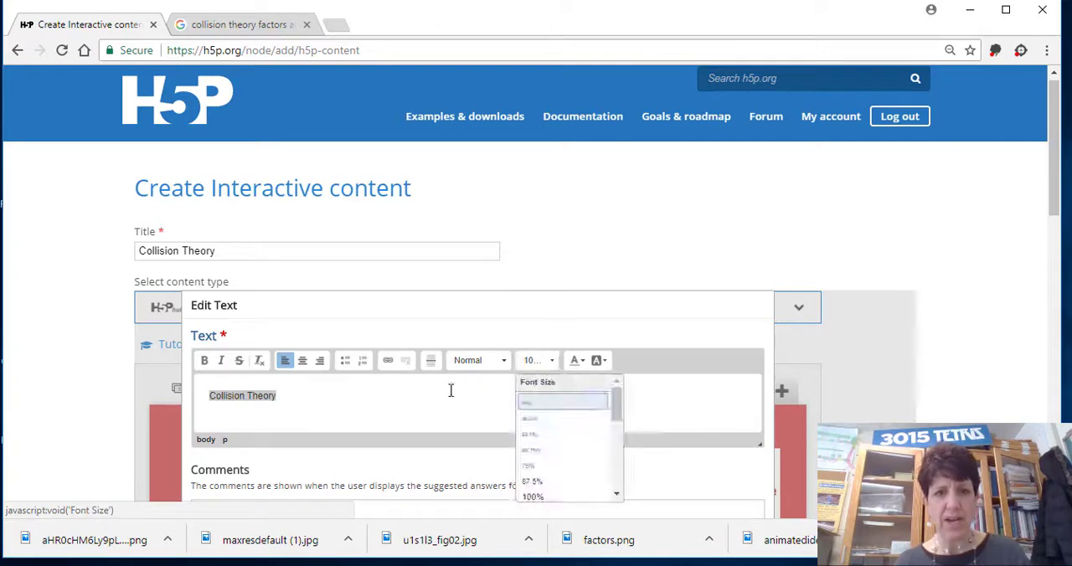
{"action": "left_click", "coordinate": [433, 394]}
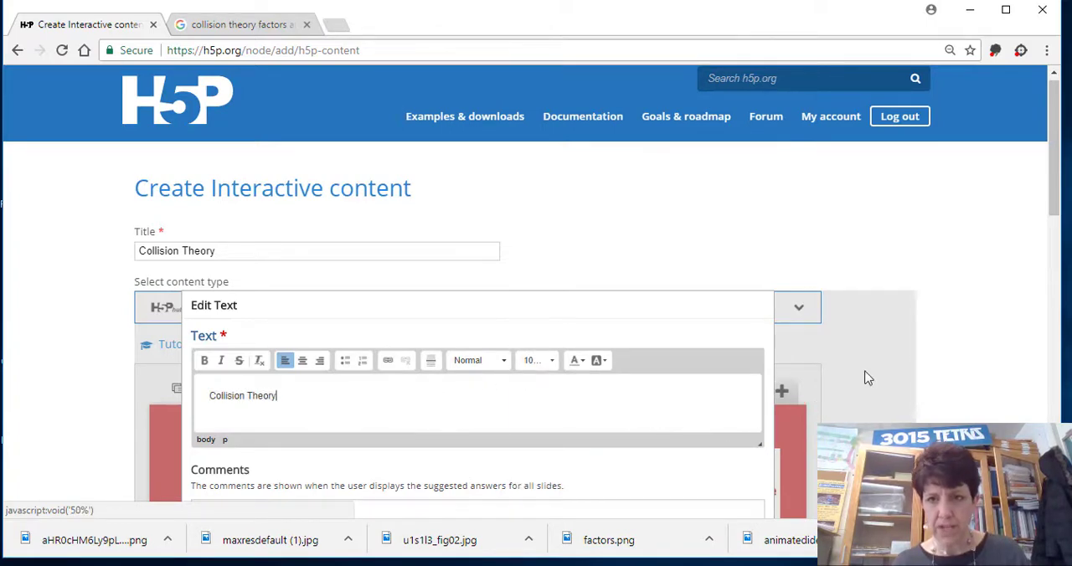
{"action": "left_click_drag", "start_coordinate": [1053, 191], "coordinate": [1030, 296]}
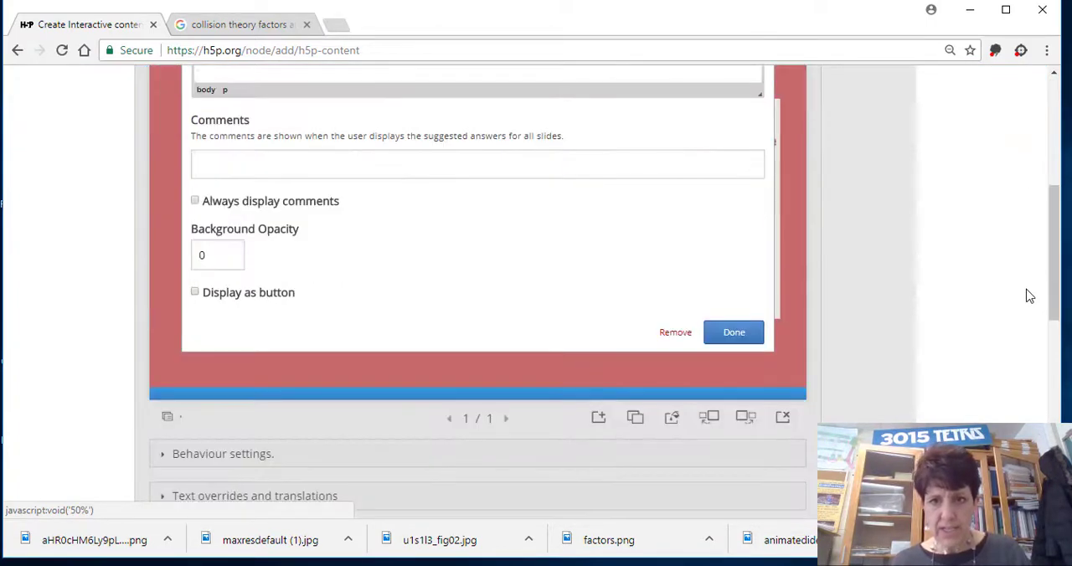
{"action": "left_click", "coordinate": [736, 335]}
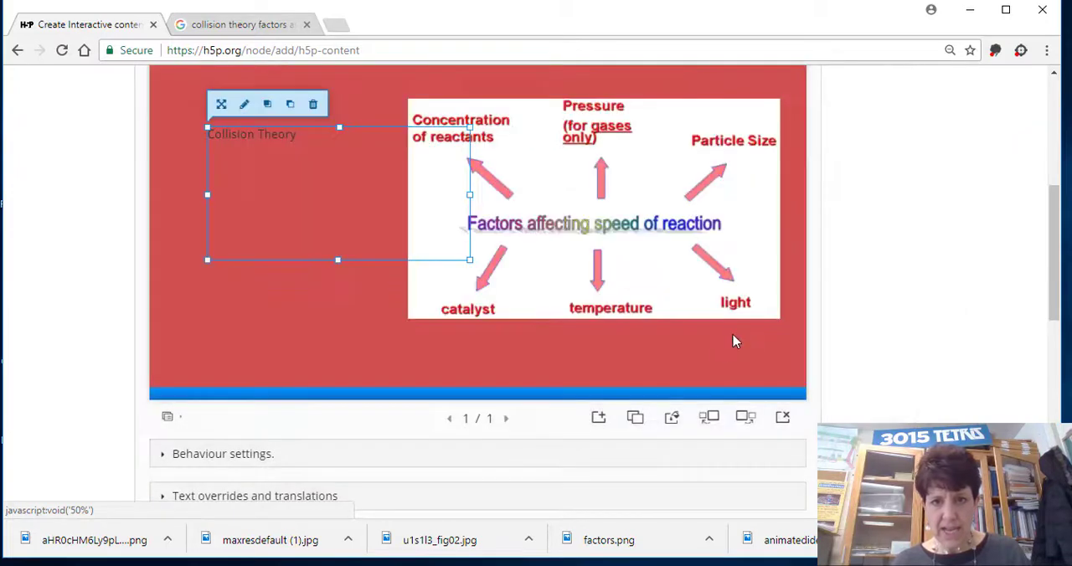
Add a second slide and start a text element on it reading "Think about a high five - to be just rught".
{"action": "left_click", "coordinate": [600, 419]}
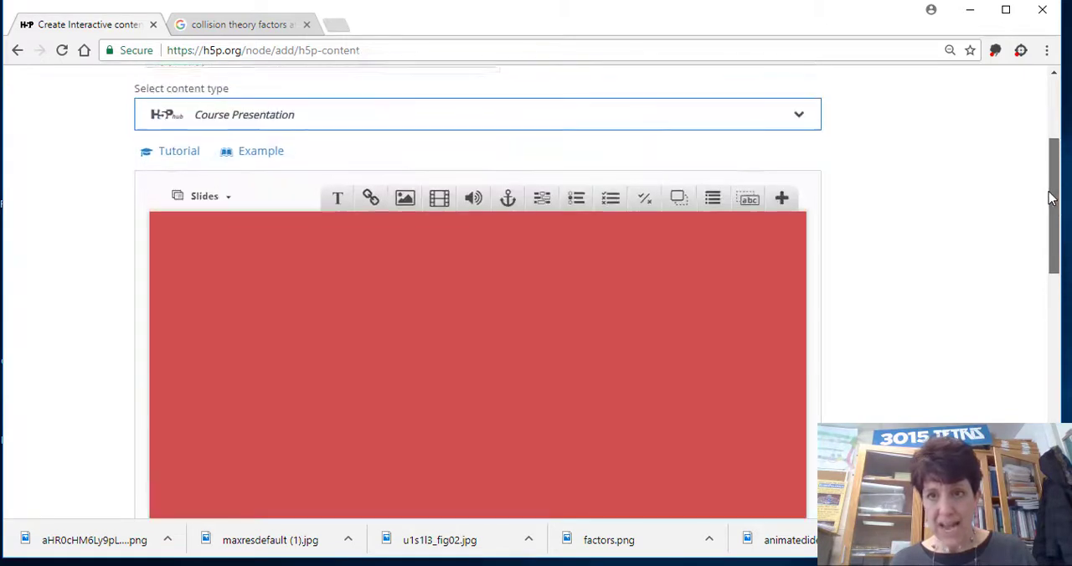
{"action": "left_click_drag", "start_coordinate": [1053, 239], "coordinate": [1053, 194]}
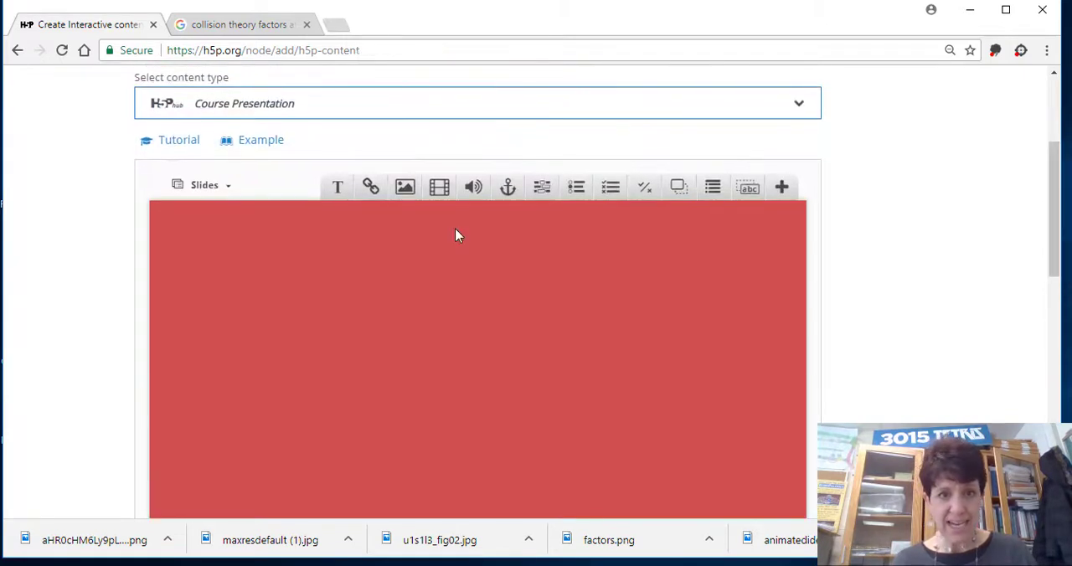
{"action": "left_click", "coordinate": [340, 186]}
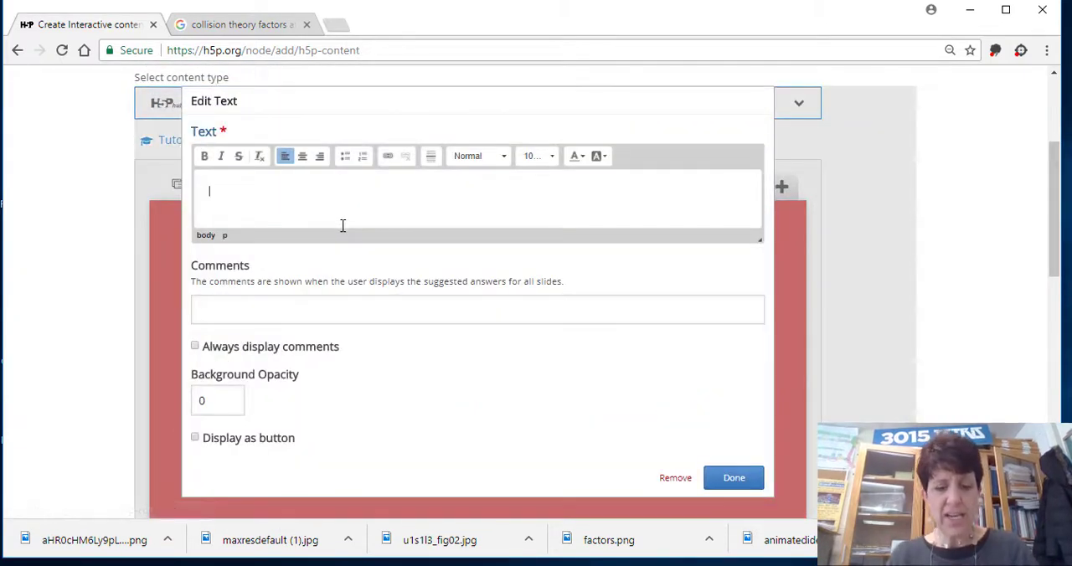
{"action": "type", "text": "THink"}
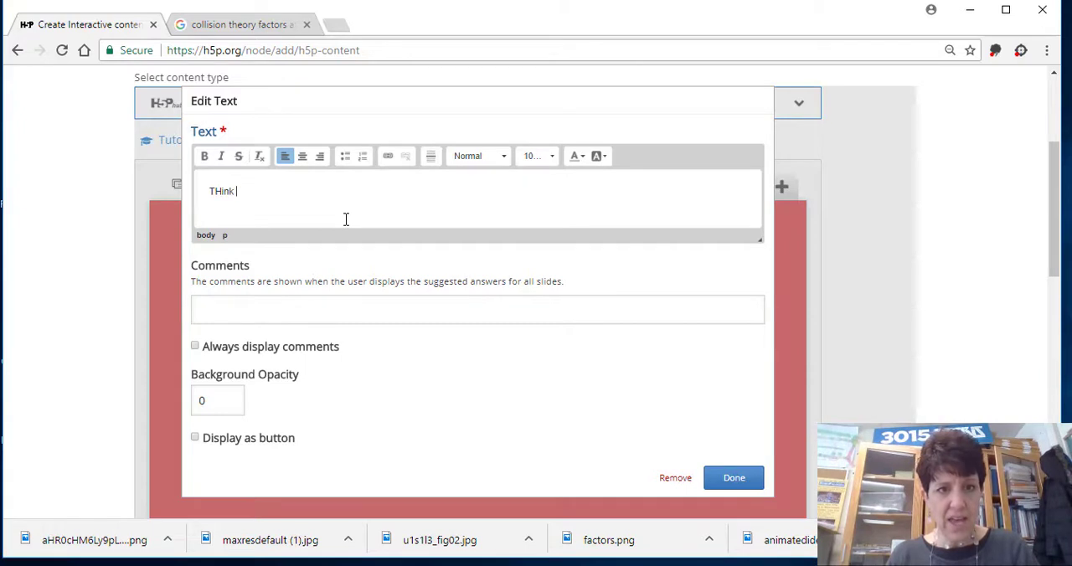
{"action": "key", "text": "BackSpace"}
{"action": "key", "text": "BackSpace"}
{"action": "key", "text": "BackSpace"}
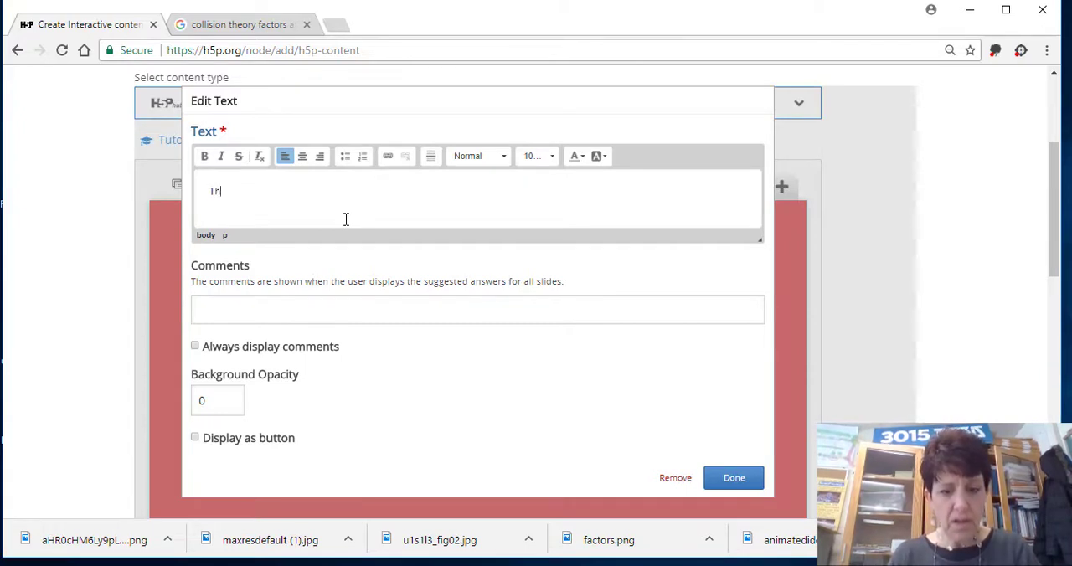
{"action": "type", "text": "about a high fi"}
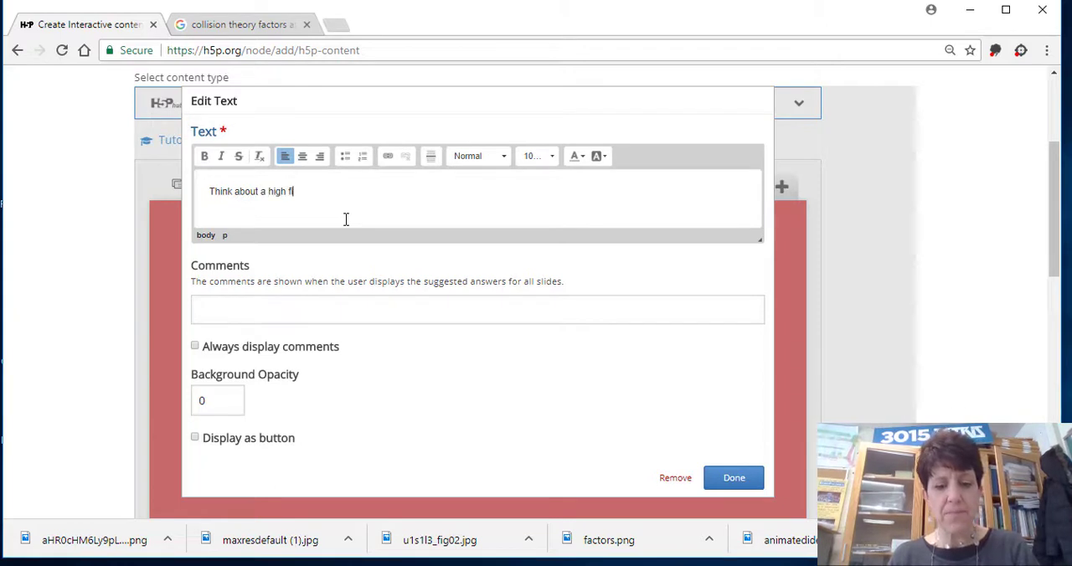
{"action": "type", "text": "be "}
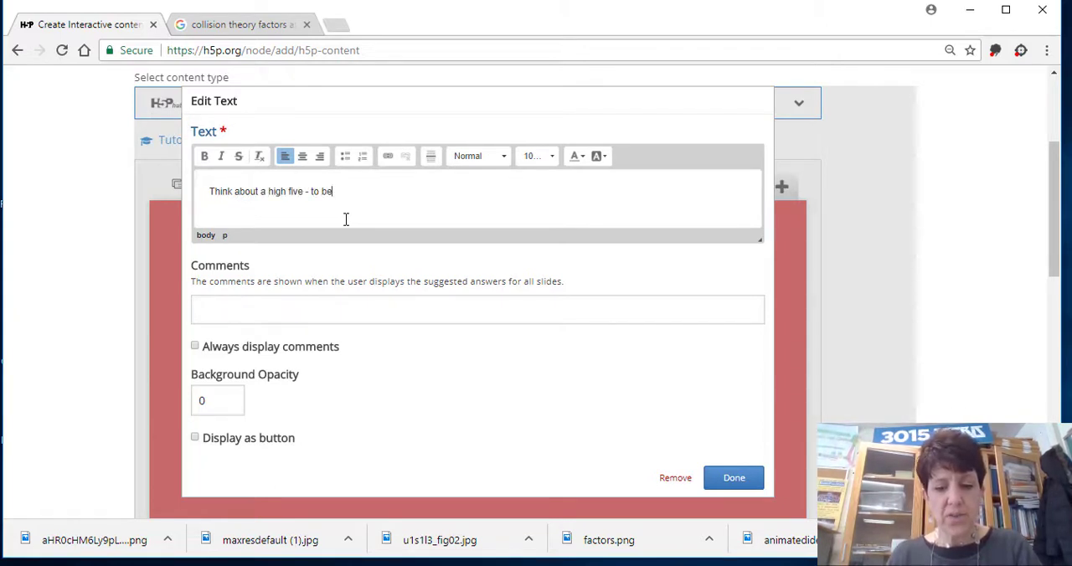
{"action": "type", "text": "just rught "}
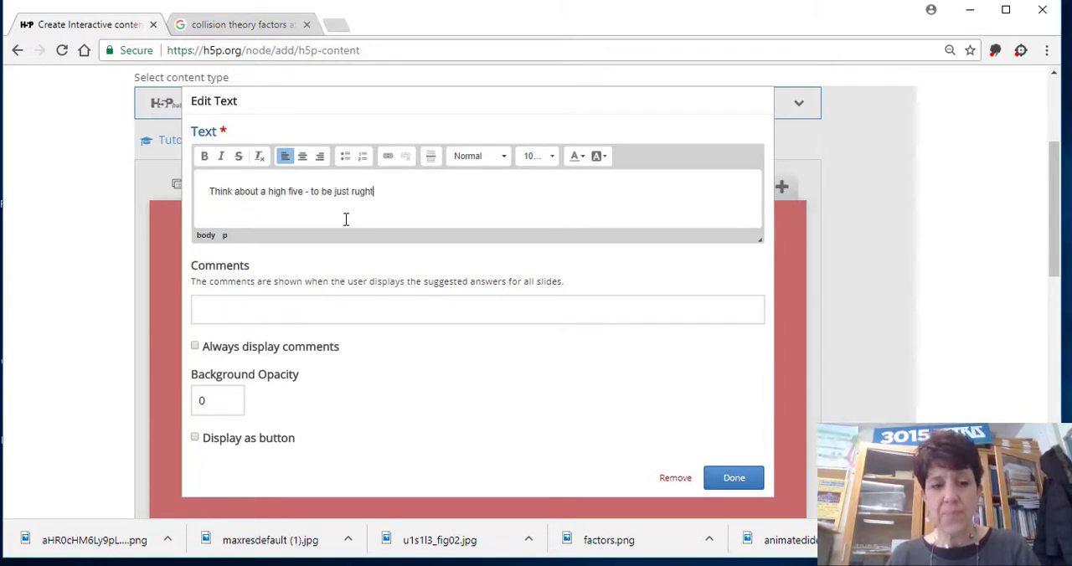
{"action": "type", "text": "you want"}
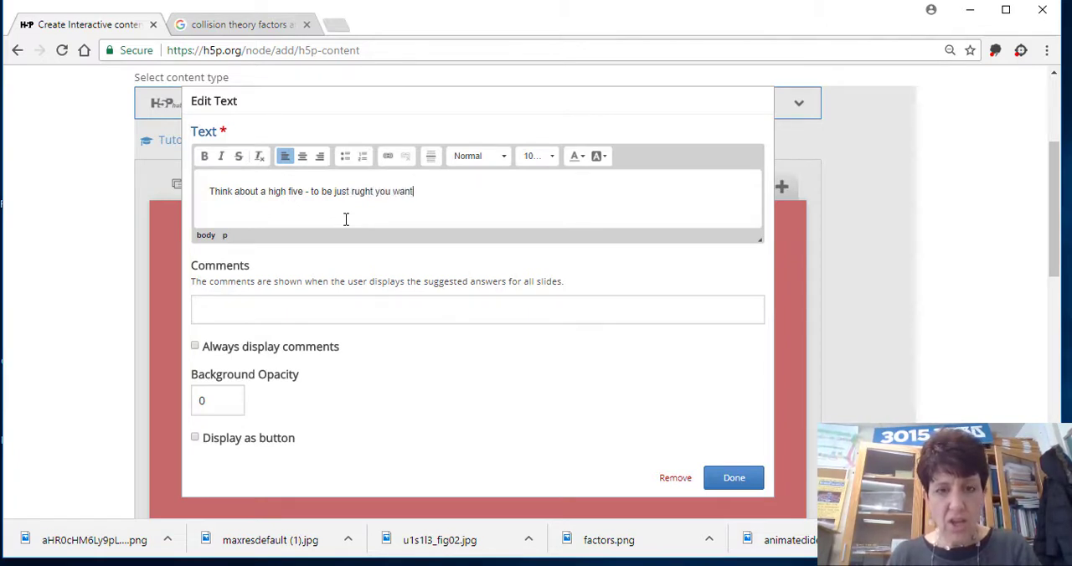
{"action": "type", "text": " the han"}
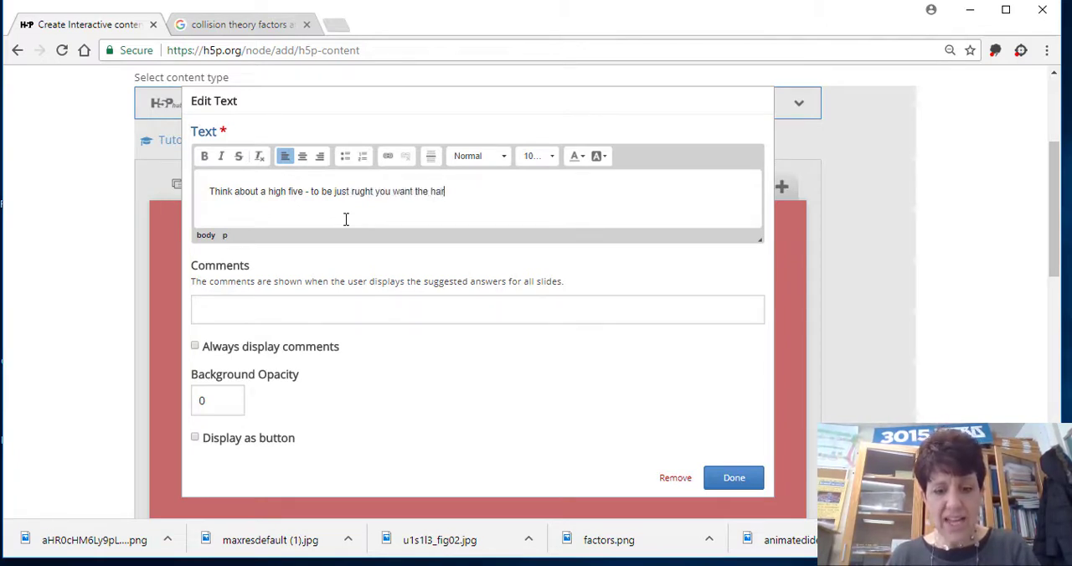
{"action": "type", "text": "ds to hit "}
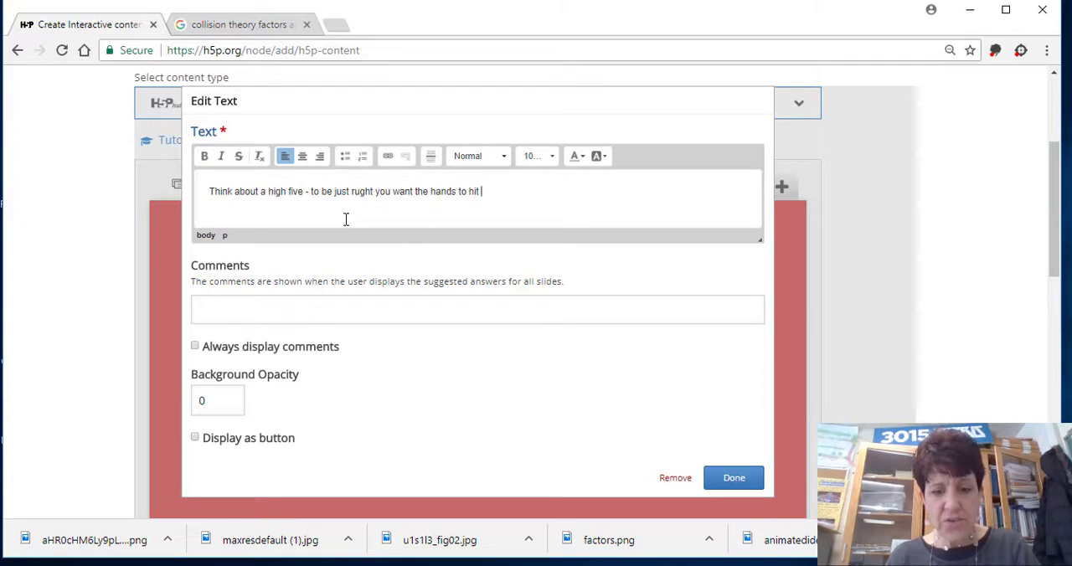
{"action": "type", "text": "at just the"}
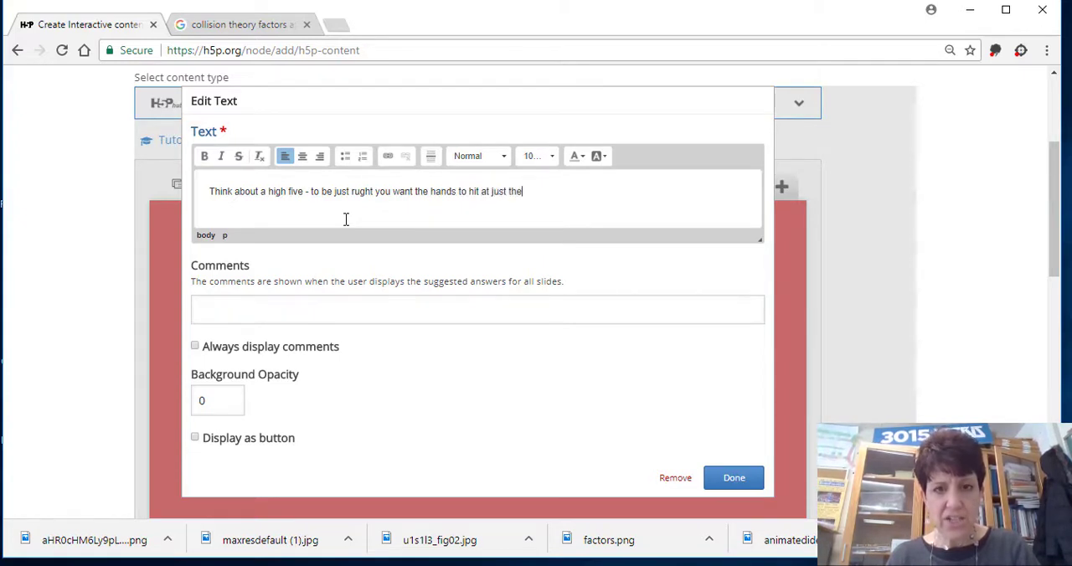
{"action": "type", "text": " right sp"}
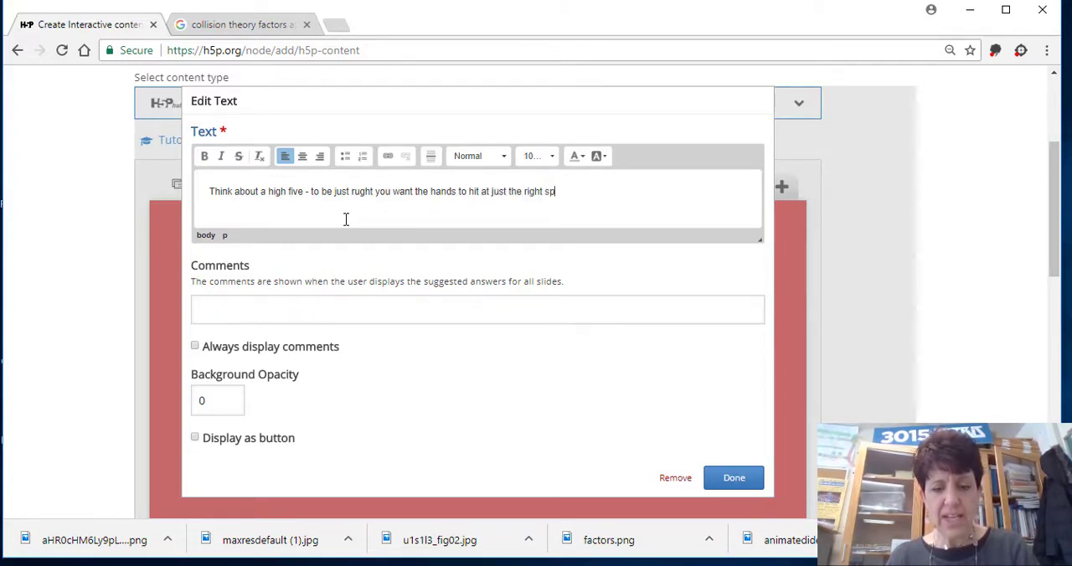
{"action": "type", "text": "eed and an"}
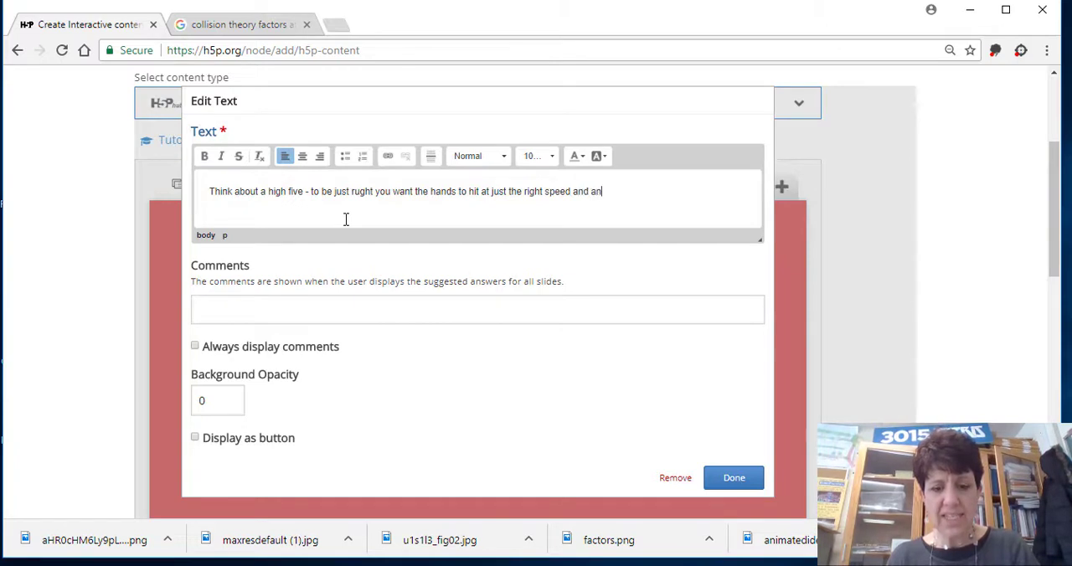
{"action": "type", "text": "gle"}
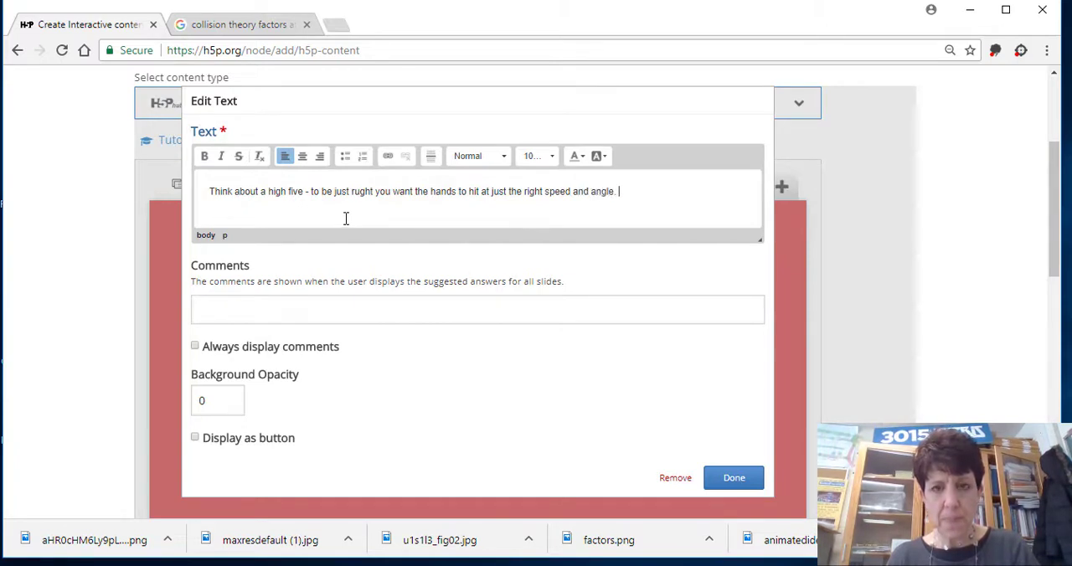
{"action": "type", "text": ".  COllis"}
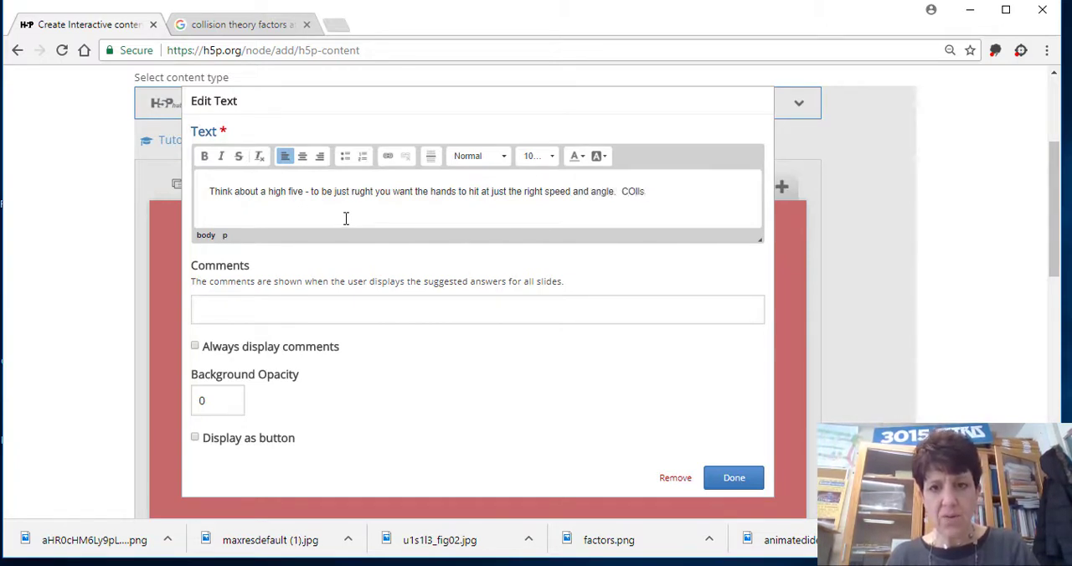
{"action": "key", "text": "BackSpace"}
{"action": "key", "text": "BackSpace"}
{"action": "key", "text": "BackSpace"}
{"action": "key", "text": "BackSpace"}
{"action": "key", "text": "BackSpace"}
{"action": "key", "text": "BackSpace"}
{"action": "type", "text": "Rea"}
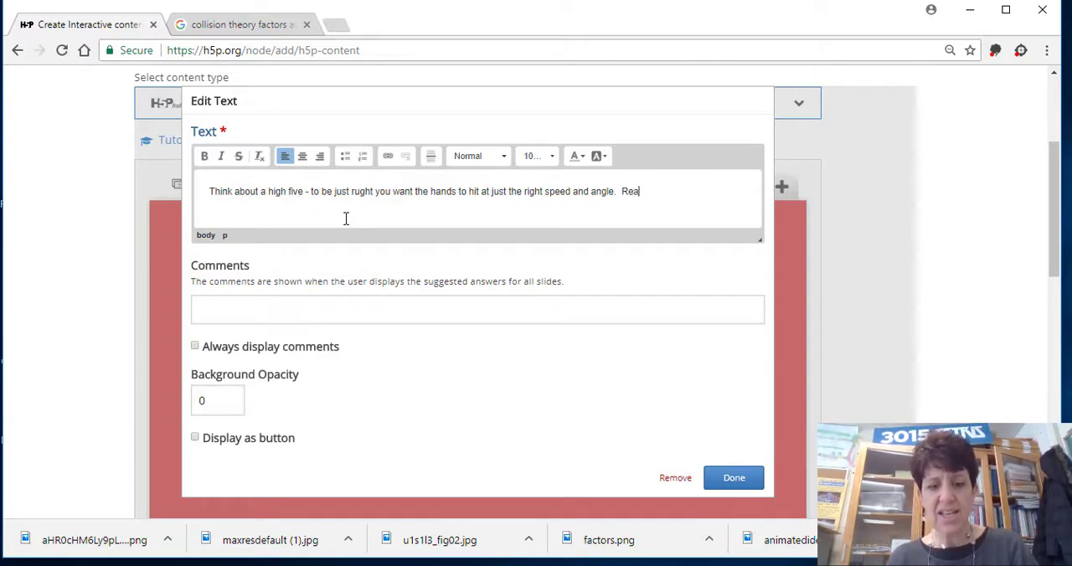
{"action": "type", "text": "ctions occur the same"}
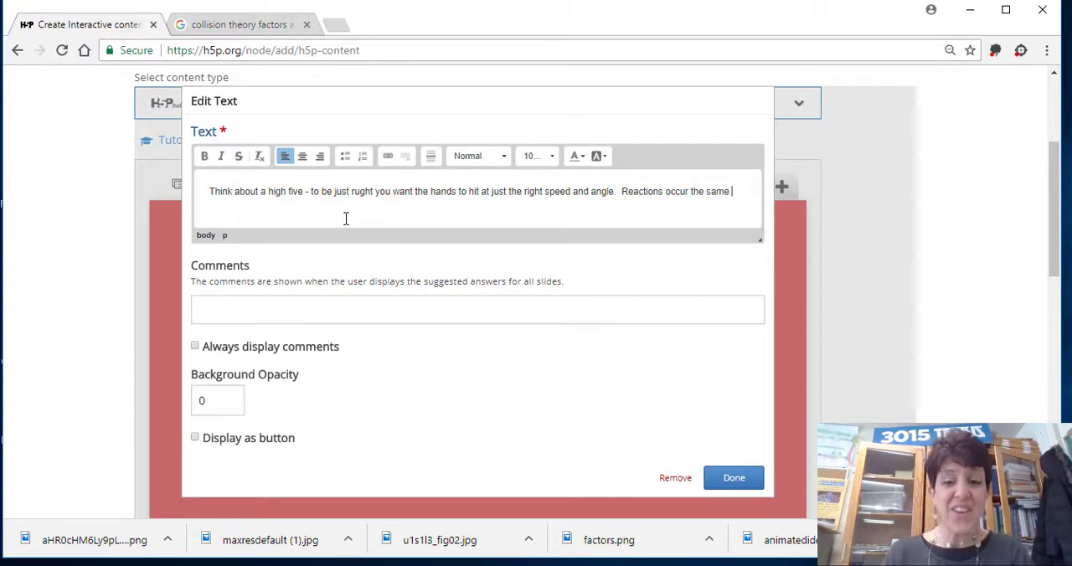
{"action": "type", "text": " way"}
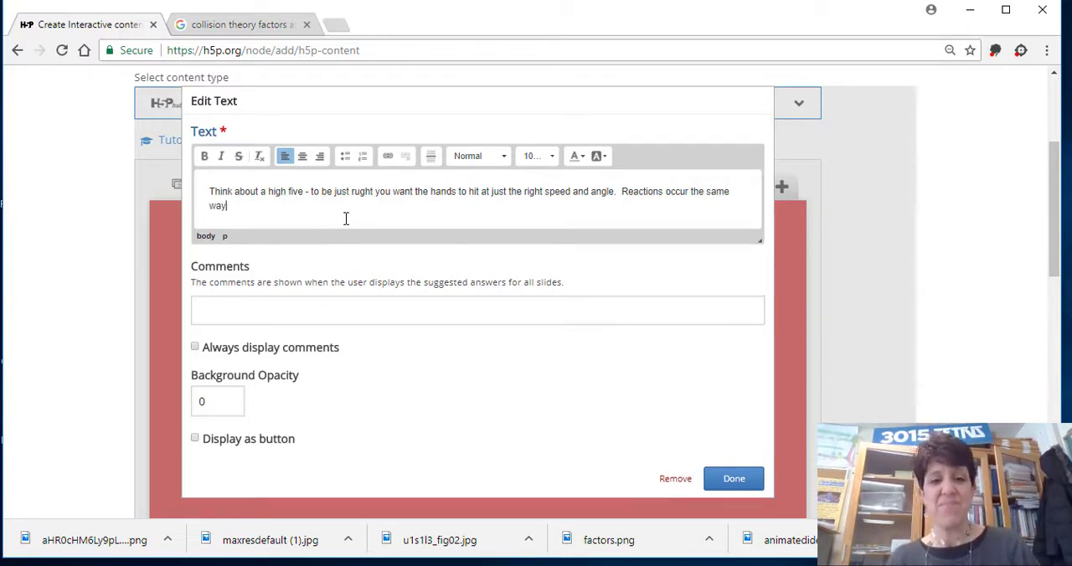
{"action": "type", "text": "!"}
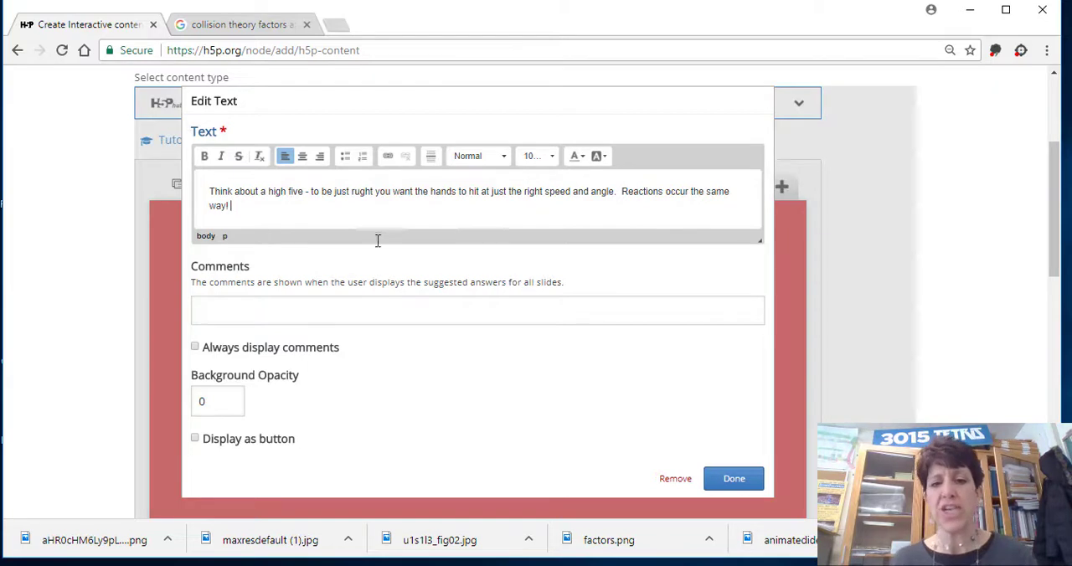
End the text with the sentence "Reactions occur the same way!" and place the finished text element on the second slide.
{"action": "left_click", "coordinate": [727, 483]}
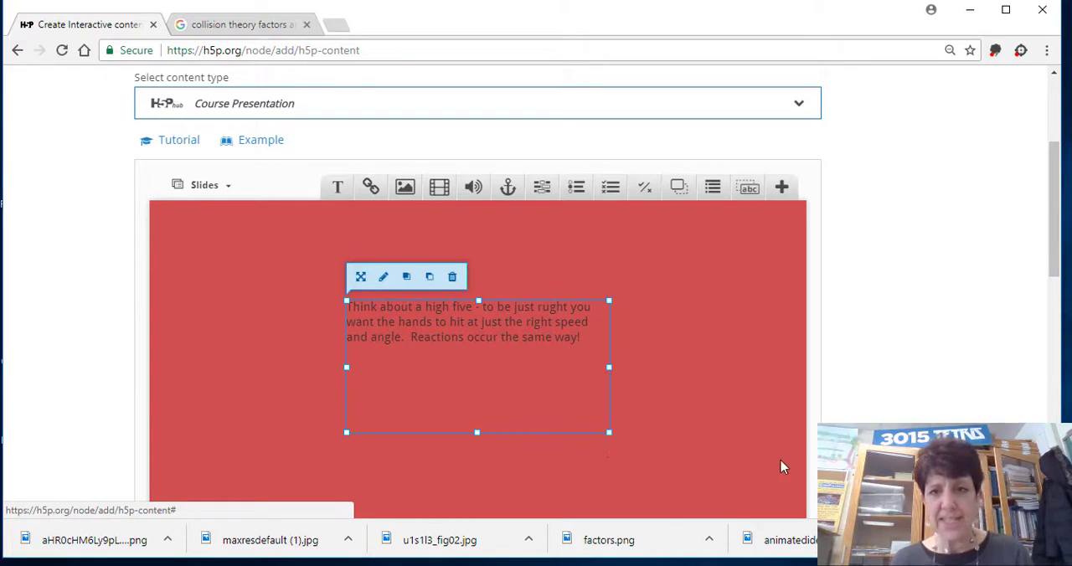
Add a third slide and place a link element on it with its title and URL left empty.
{"action": "left_click_drag", "start_coordinate": [1058, 226], "coordinate": [1057, 258]}
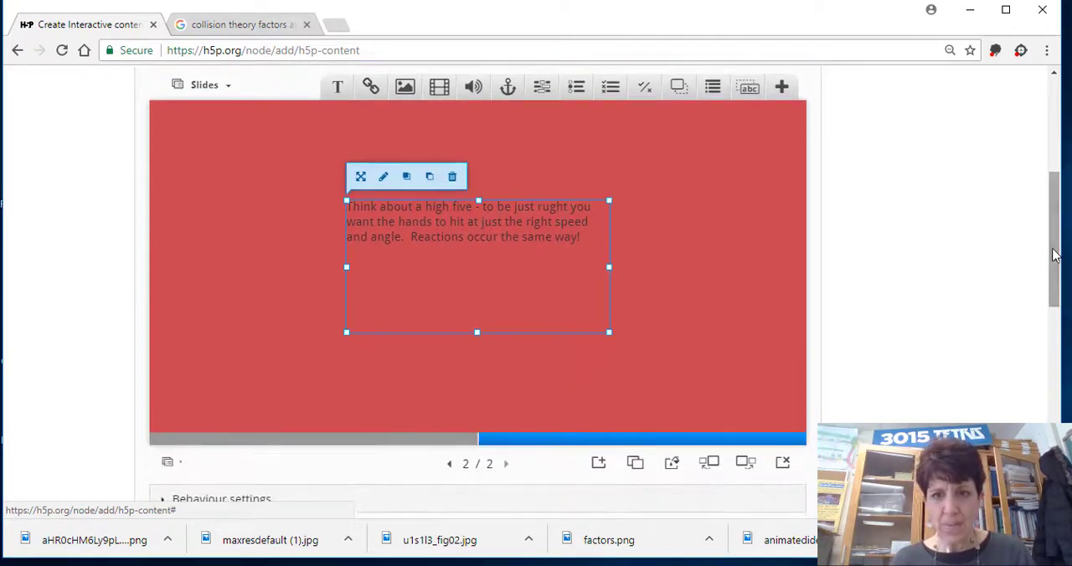
{"action": "left_click", "coordinate": [598, 465]}
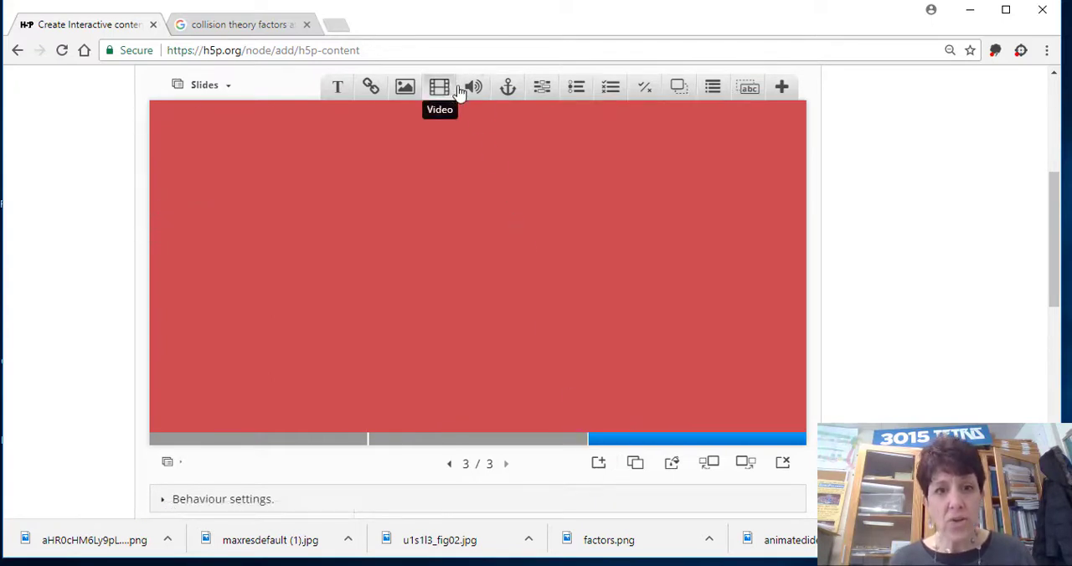
{"action": "left_click", "coordinate": [371, 87]}
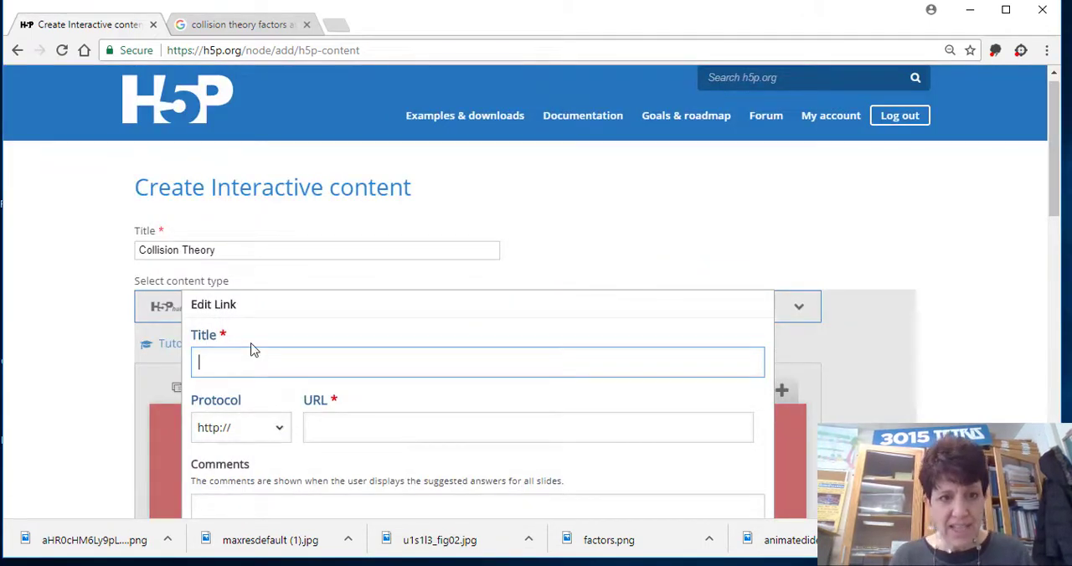
{"action": "left_click", "coordinate": [331, 428]}
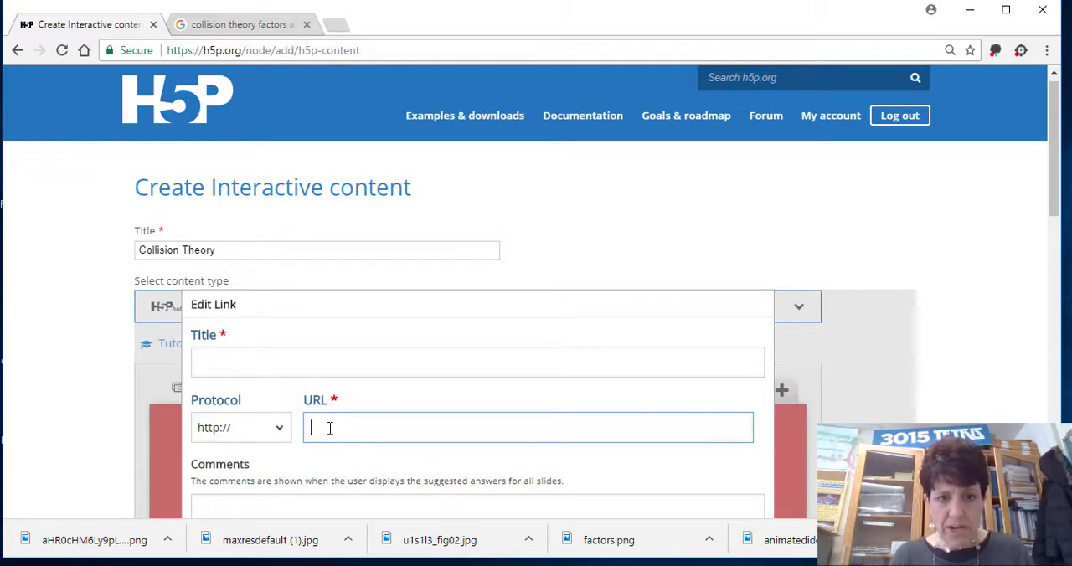
{"action": "left_click", "coordinate": [242, 430]}
{"action": "left_click", "coordinate": [325, 427]}
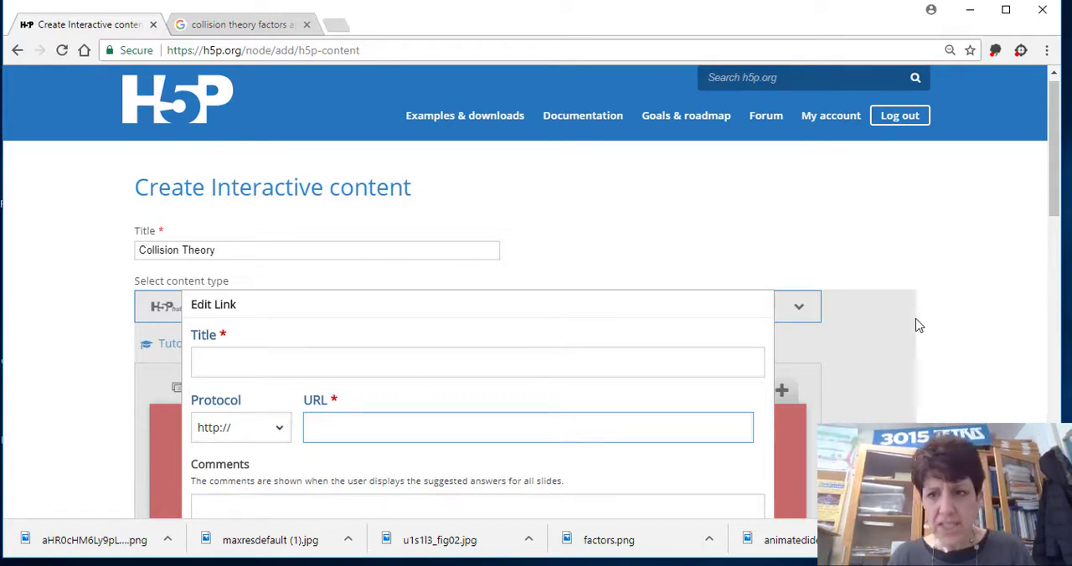
{"action": "left_click_drag", "start_coordinate": [1063, 163], "coordinate": [1063, 235]}
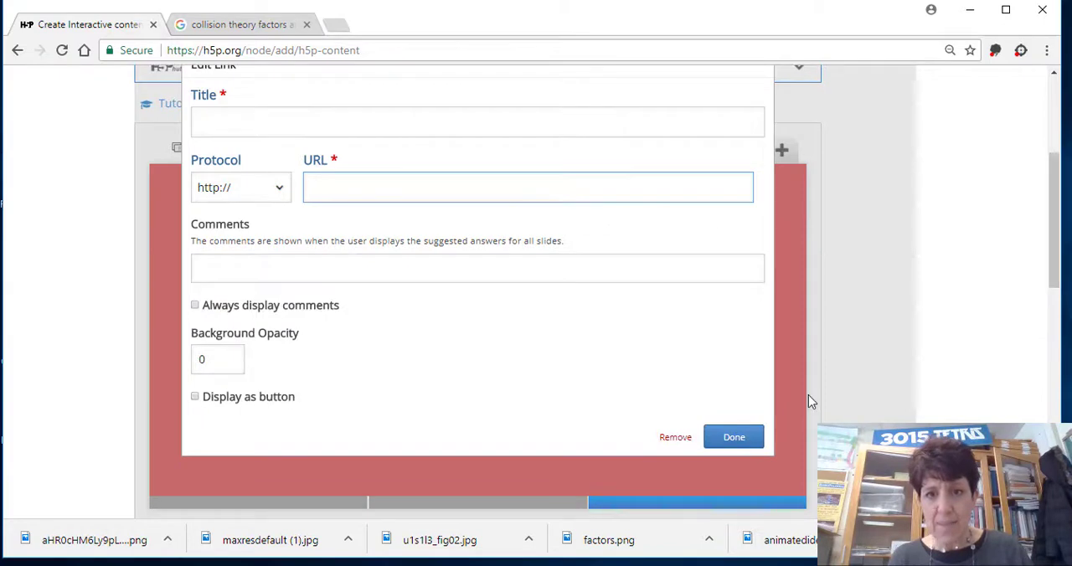
{"action": "left_click", "coordinate": [735, 444]}
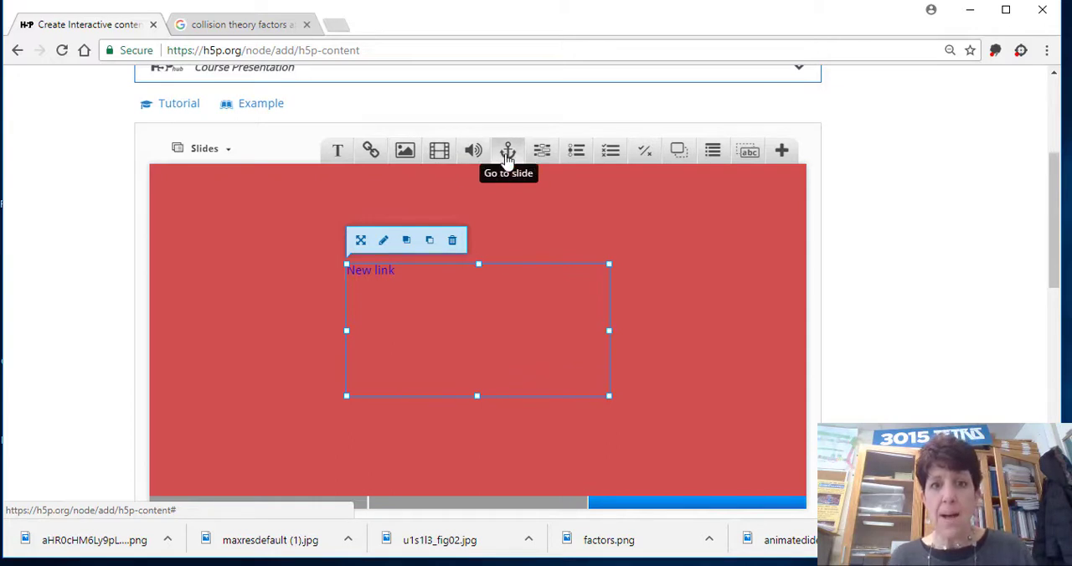
Start a Single Choice Set on the third slide with the question "For a collison to be effective the reactants must".
{"action": "left_click", "coordinate": [578, 153]}
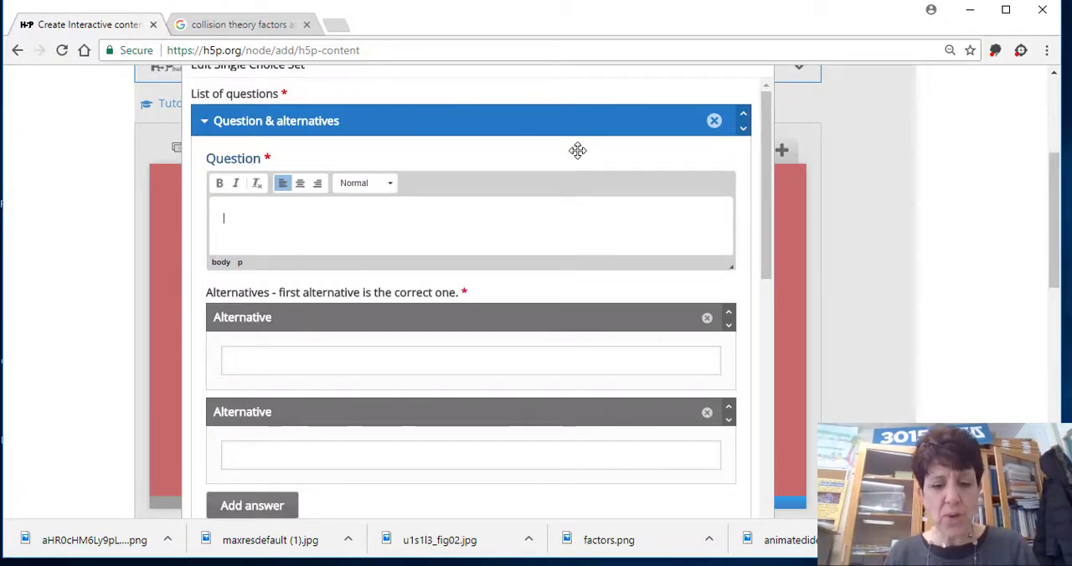
{"action": "type", "text": "For a "}
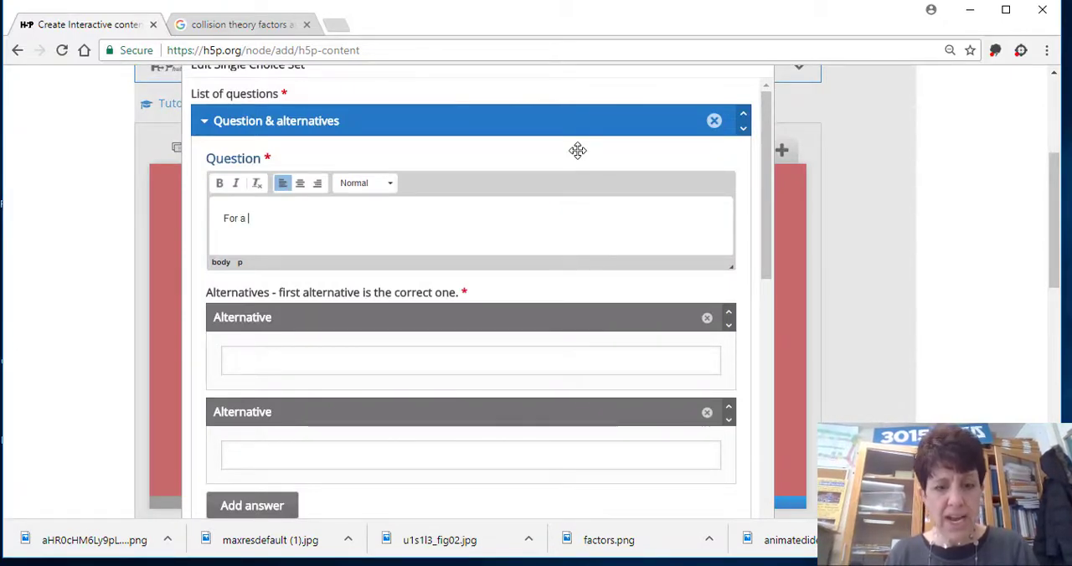
{"action": "type", "text": "collison to "}
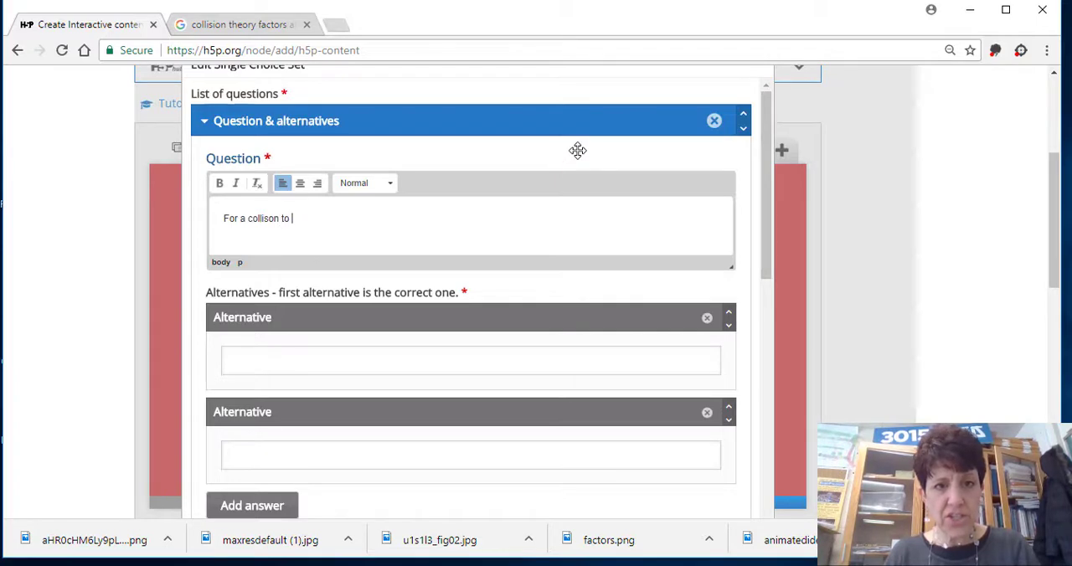
{"action": "type", "text": "be effecti"}
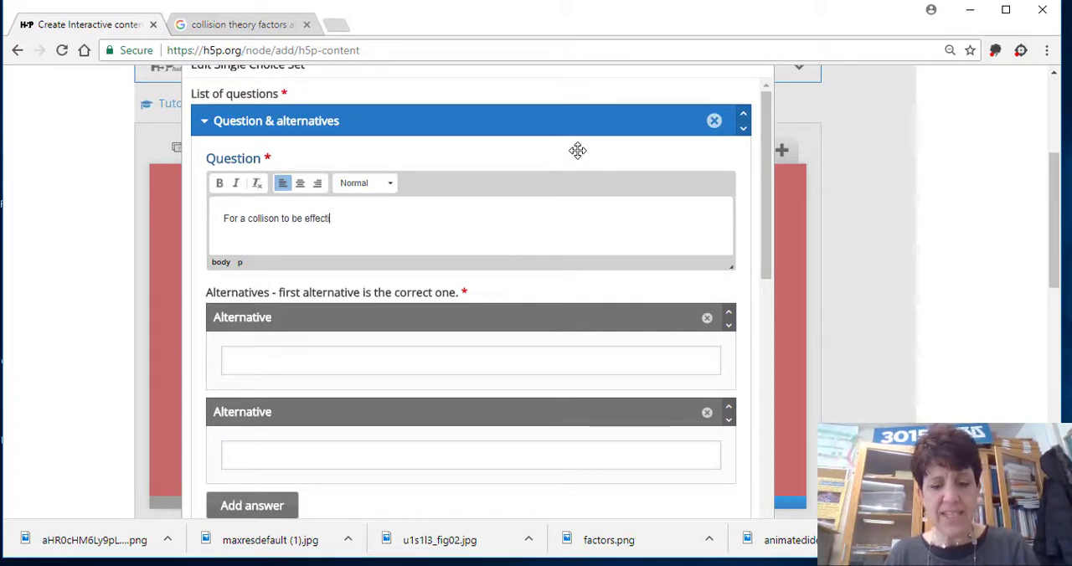
{"action": "type", "text": "ve the react"}
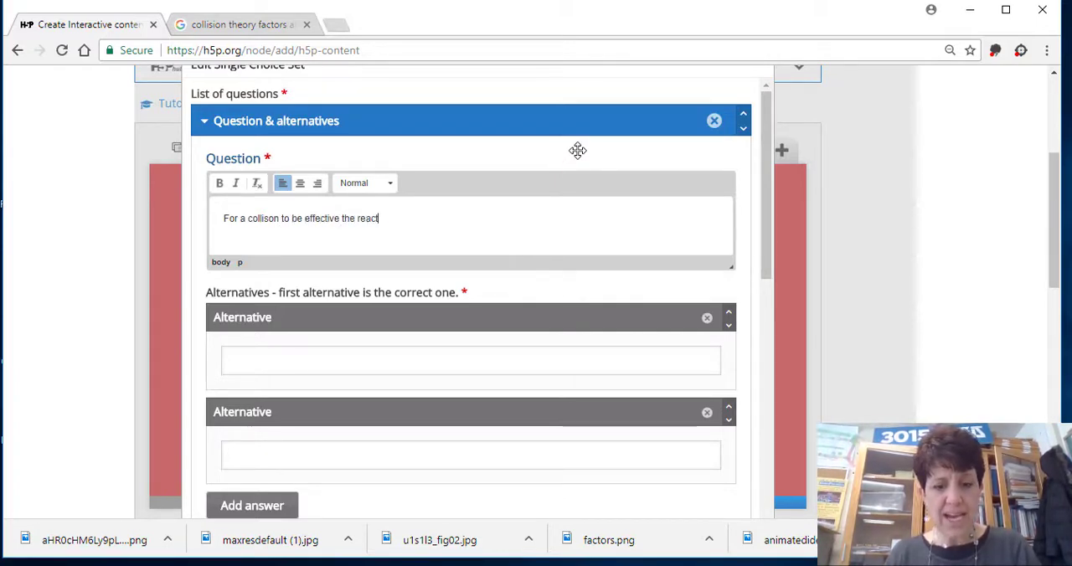
{"action": "type", "text": "ants must"}
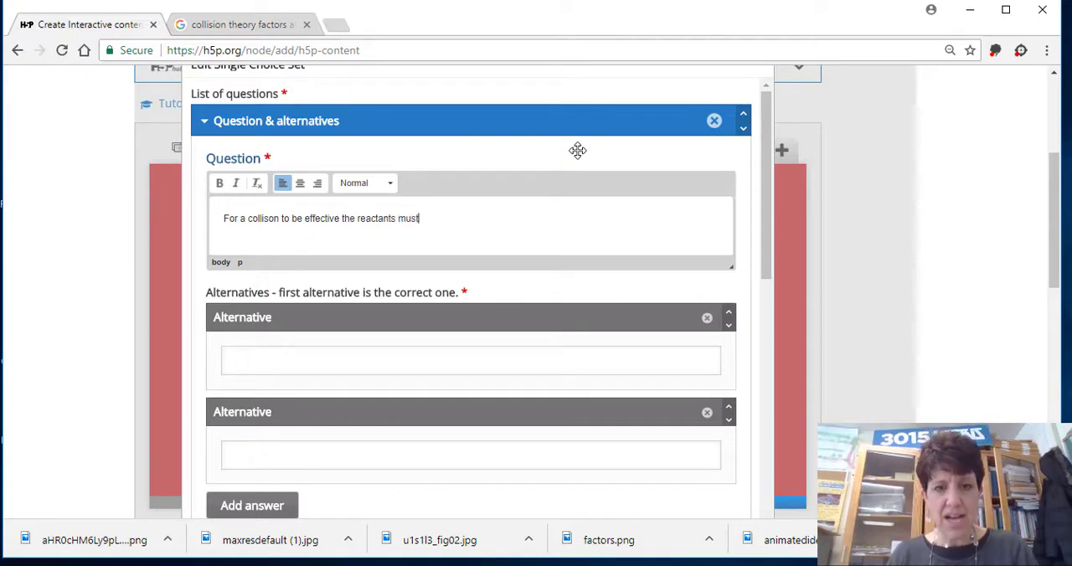
Enter "be at the correct speed and orientation" as the first, correct alternative of the question.
{"action": "left_click", "coordinate": [290, 354]}
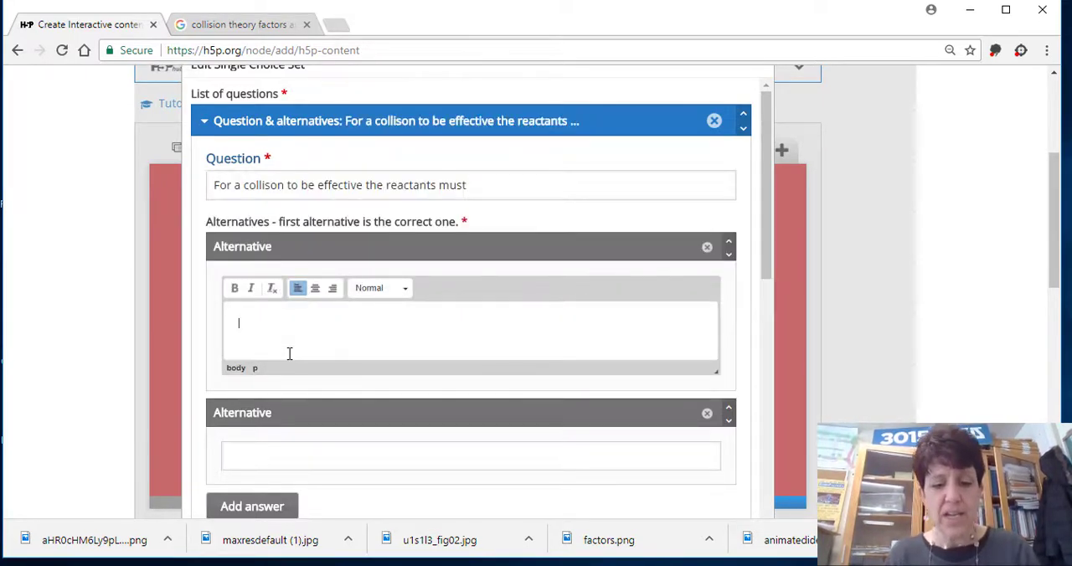
{"action": "type", "text": "be at the "}
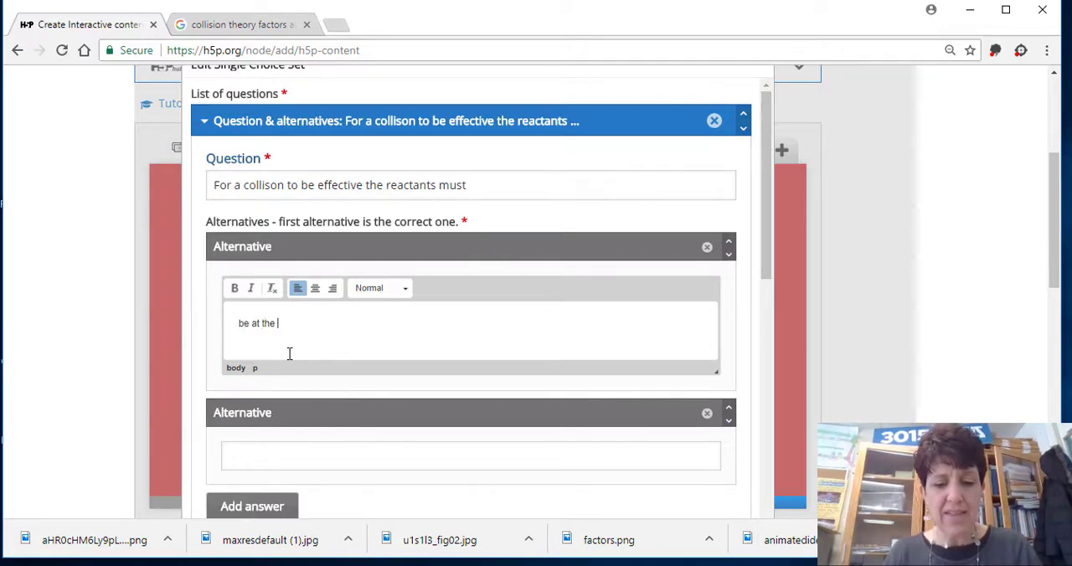
{"action": "type", "text": "correct s"}
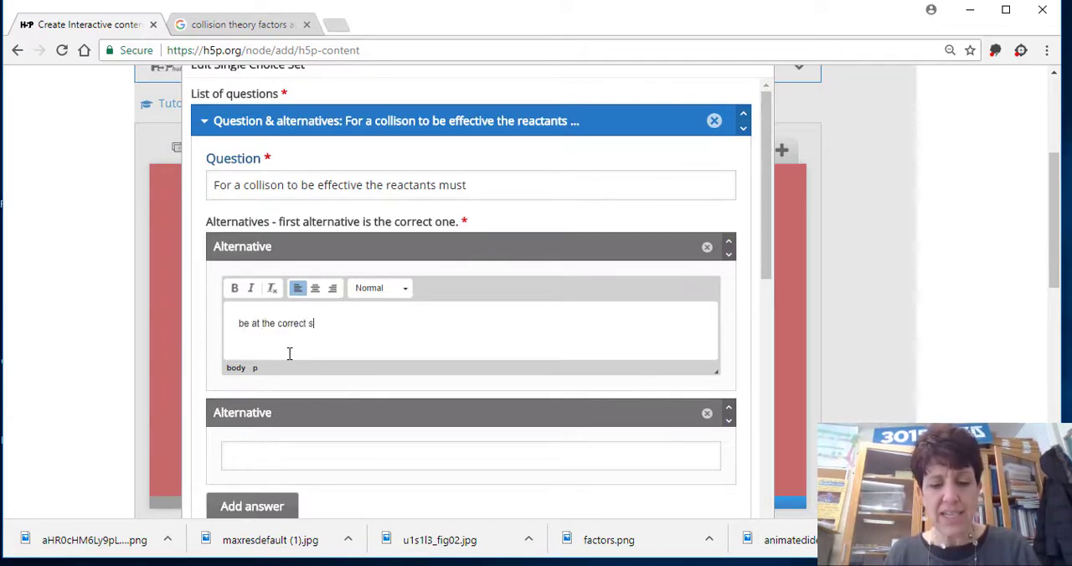
{"action": "type", "text": "peed and"}
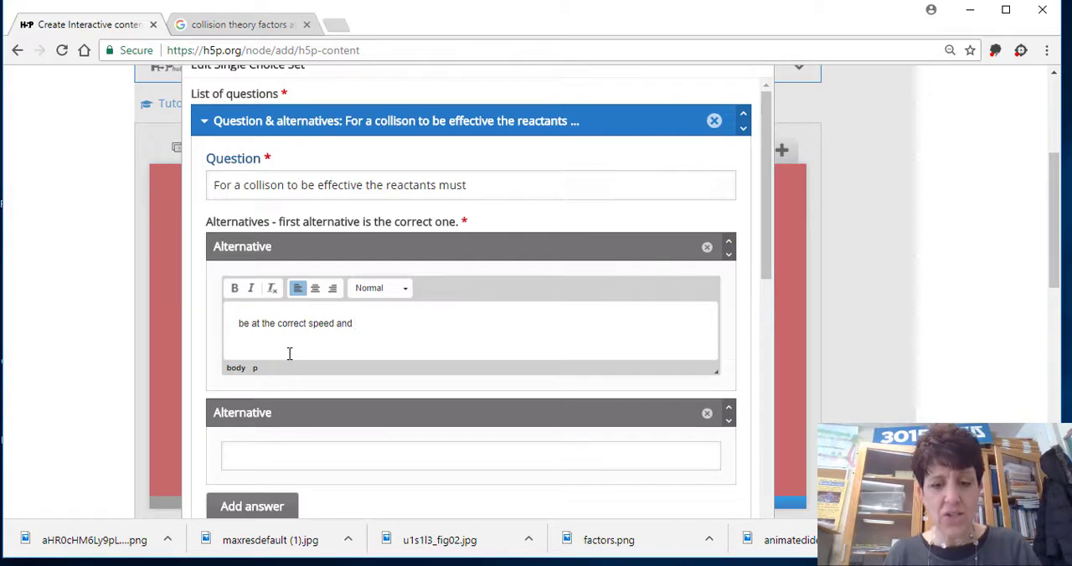
{"action": "type", "text": " orientation"}
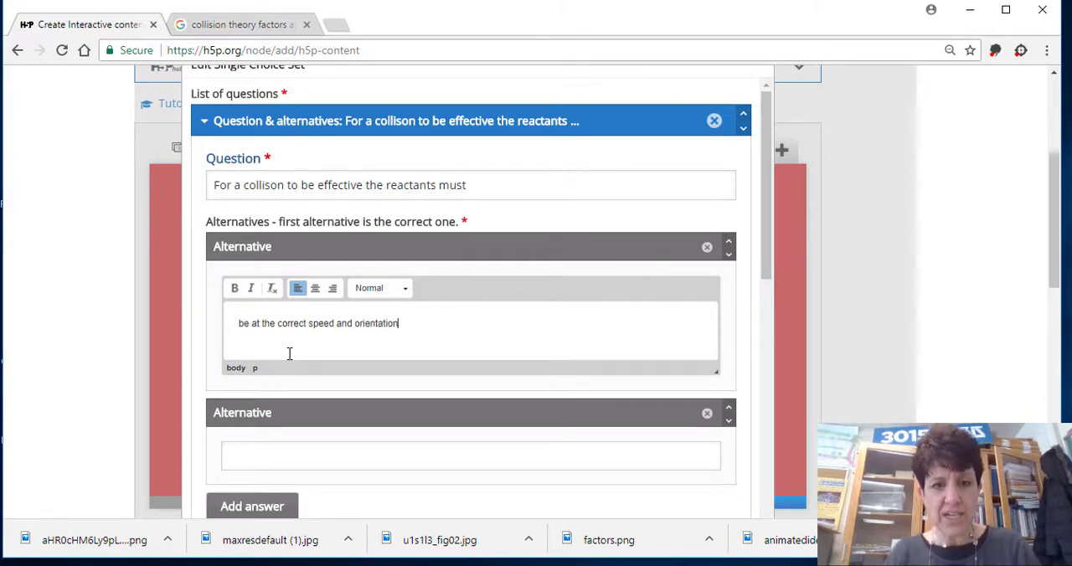
Enter "must collide in a linear motion" as the second alternative of the question.
{"action": "left_click", "coordinate": [256, 447]}
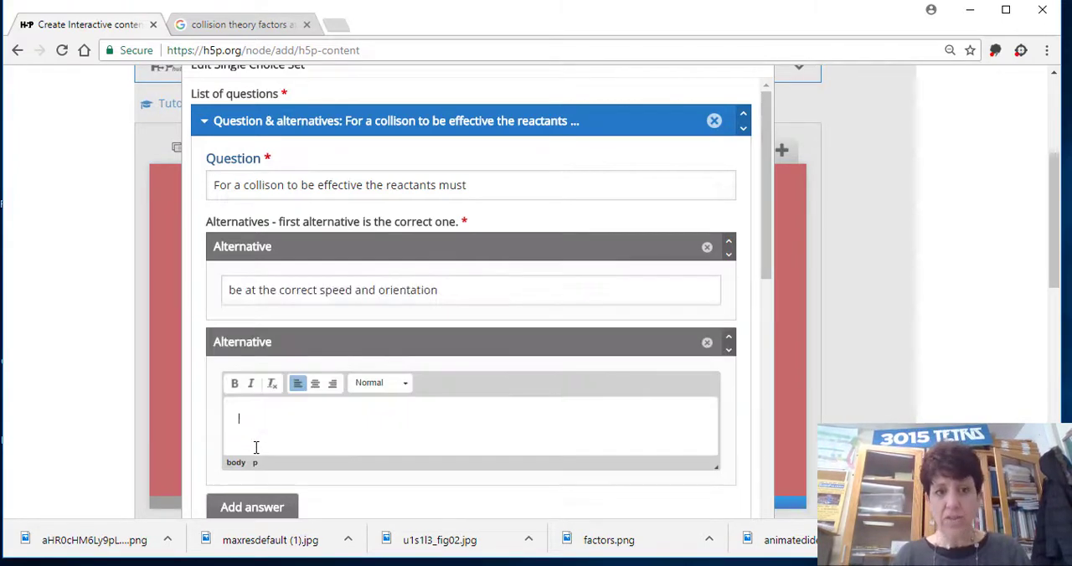
{"action": "type", "text": "m"}
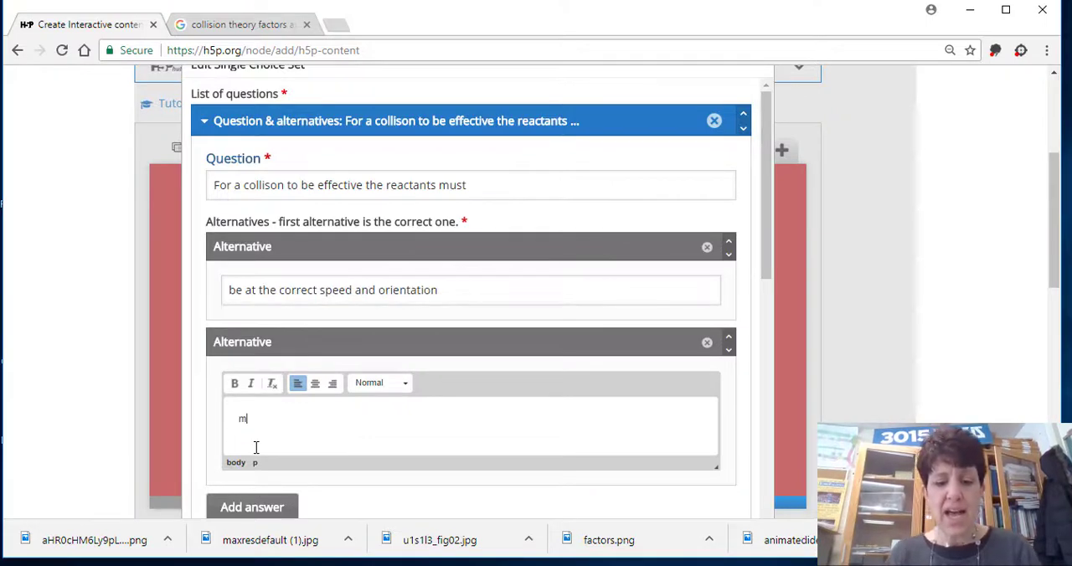
{"action": "type", "text": "ust collide "}
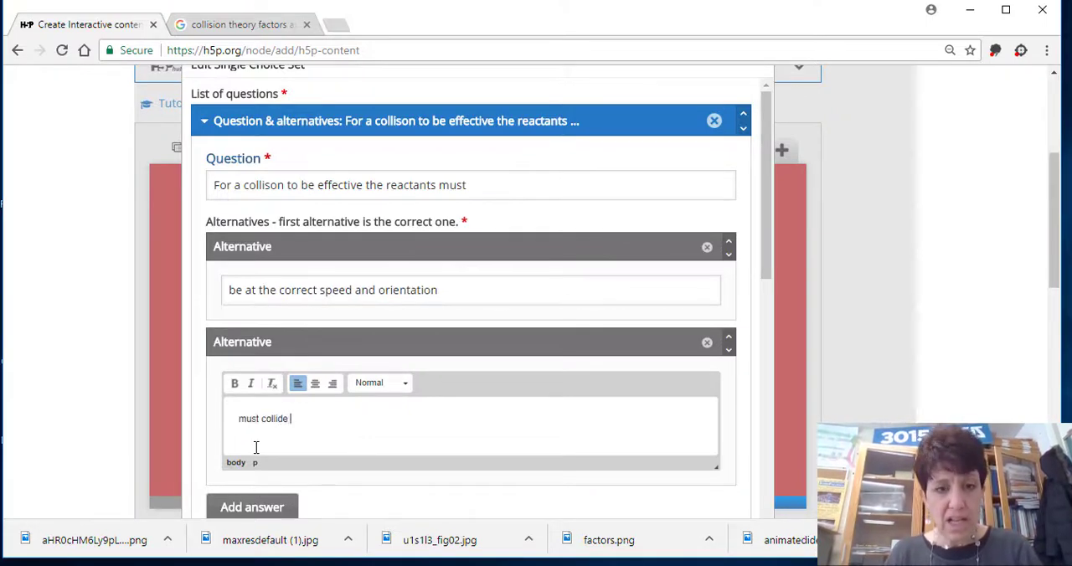
{"action": "type", "text": "in a lin"}
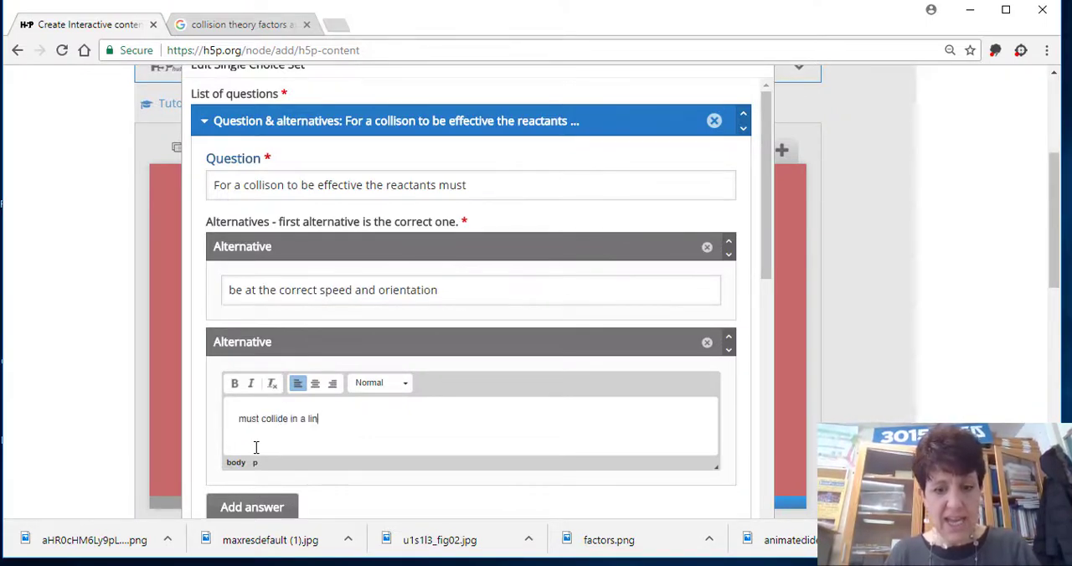
{"action": "type", "text": "ear motion"}
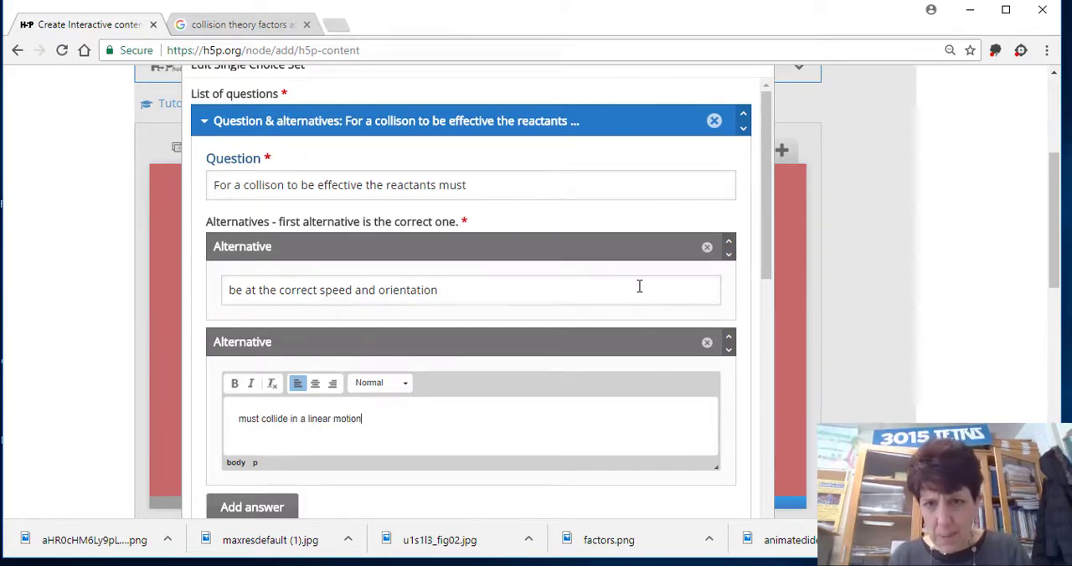
Add a third alternative to the first question and begin its text with "must occur at high".
{"action": "left_click_drag", "start_coordinate": [762, 235], "coordinate": [756, 301]}
{"action": "left_click", "coordinate": [258, 342]}
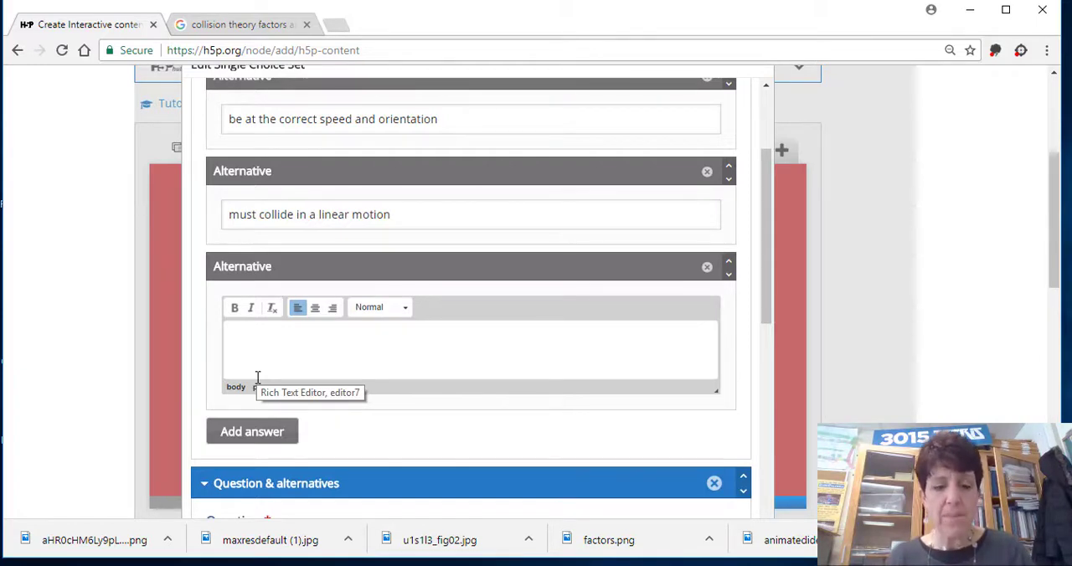
{"action": "type", "text": "mu"}
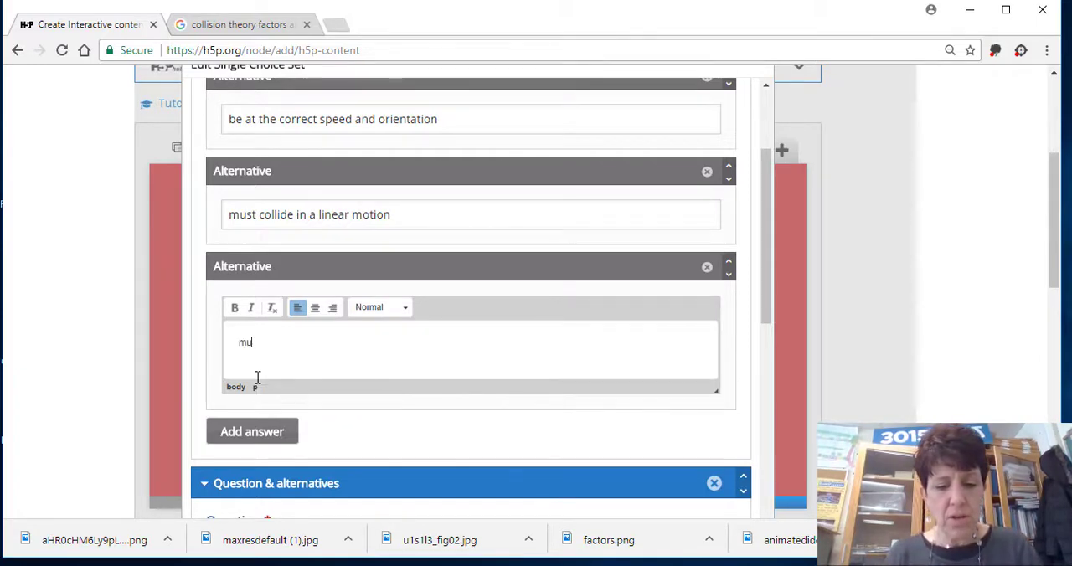
{"action": "type", "text": "st occur "}
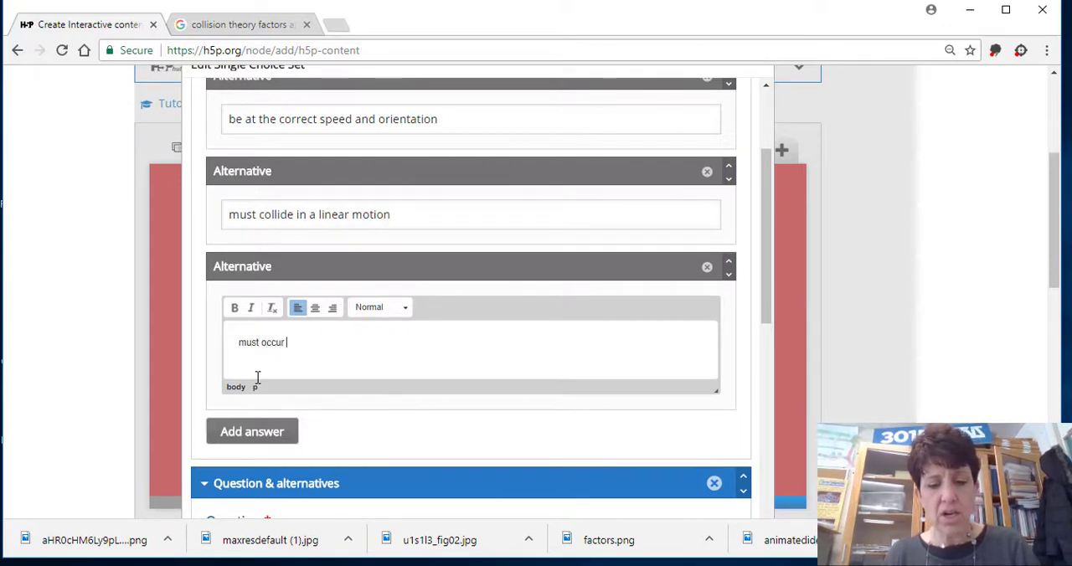
{"action": "type", "text": "at high temper"}
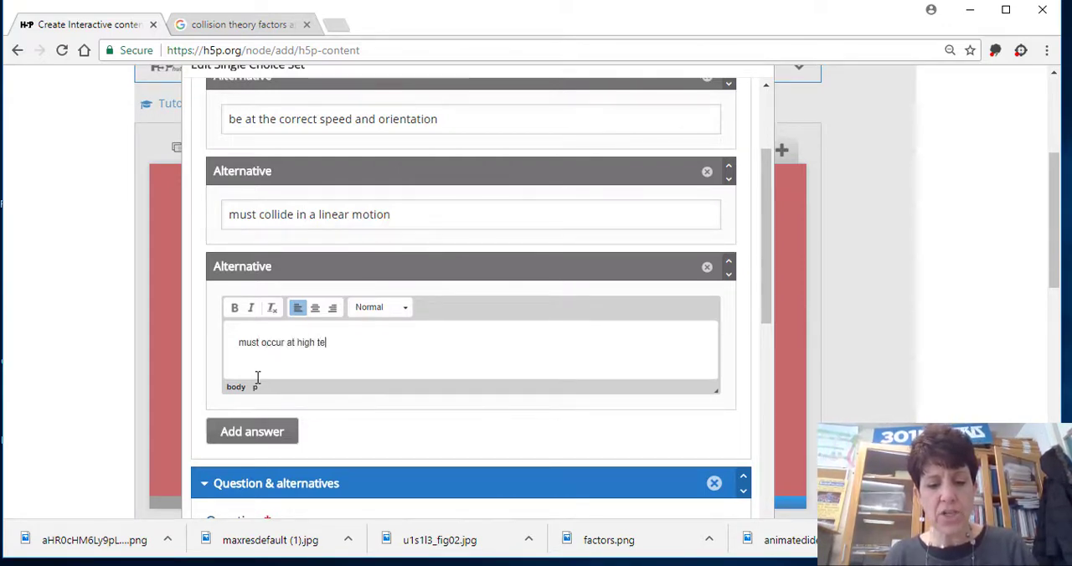
Rewrite the third alternative as "occur at high temps".
{"action": "key", "text": "BackSpace"}
{"action": "key", "text": "BackSpace"}
{"action": "key", "text": "BackSpace"}
{"action": "key", "text": "BackSpace"}
{"action": "key", "text": "BackSpace"}
{"action": "key", "text": "BackSpace"}
{"action": "key", "text": "BackSpace"}
{"action": "key", "text": "BackSpace"}
{"action": "key", "text": "BackSpace"}
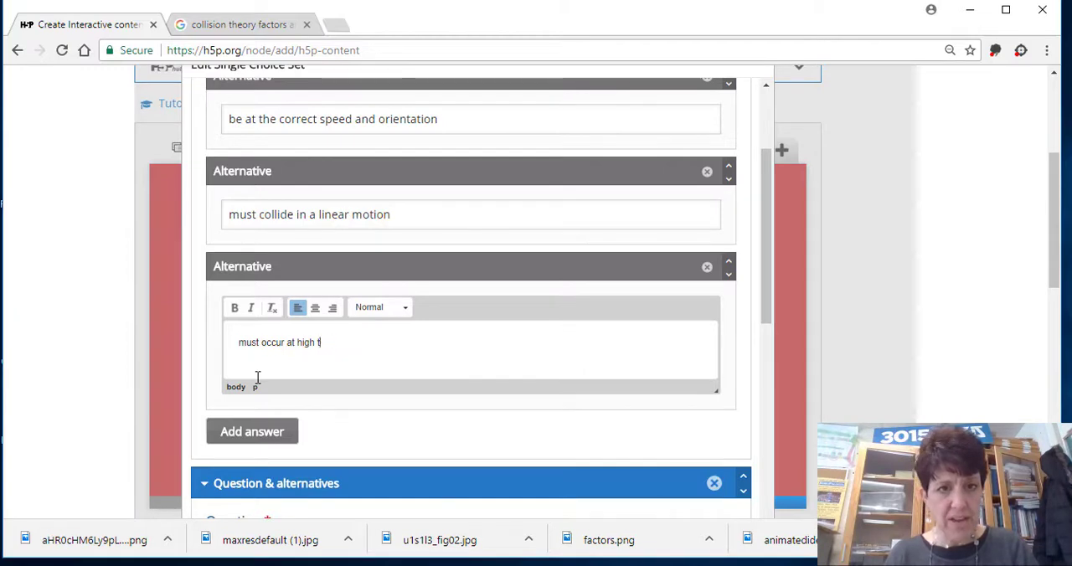
{"action": "key", "text": "BackSpace"}
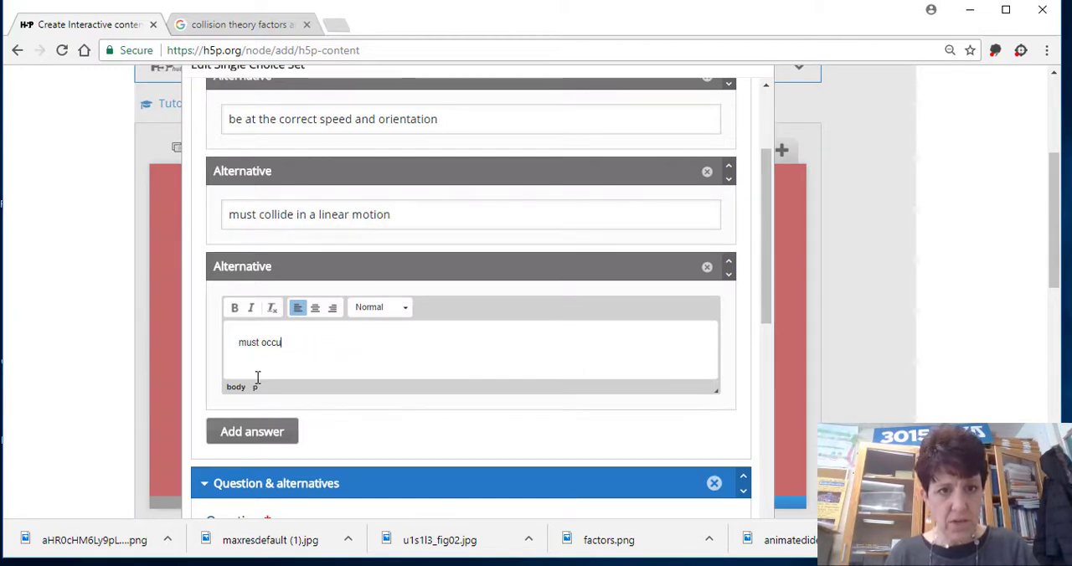
{"action": "key", "text": "BackSpace"}
{"action": "key", "text": "BackSpace"}
{"action": "key", "text": "BackSpace"}
{"action": "key", "text": "BackSpace"}
{"action": "key", "text": "BackSpace"}
{"action": "key", "text": "BackSpace"}
{"action": "key", "text": "BackSpace"}
{"action": "key", "text": "BackSpace"}
{"action": "type", "text": "occur at"}
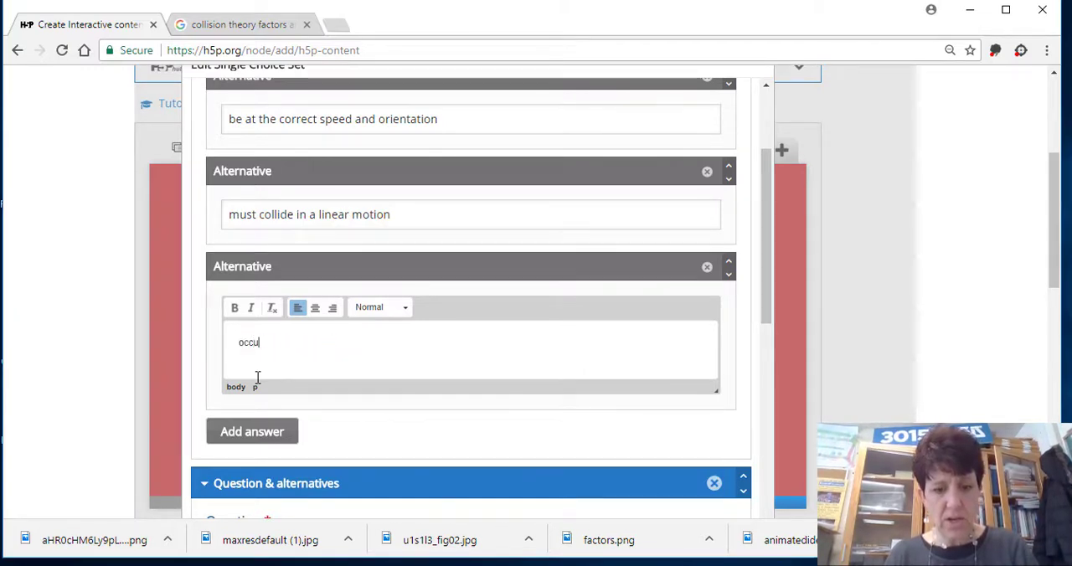
{"action": "type", "text": " high t"}
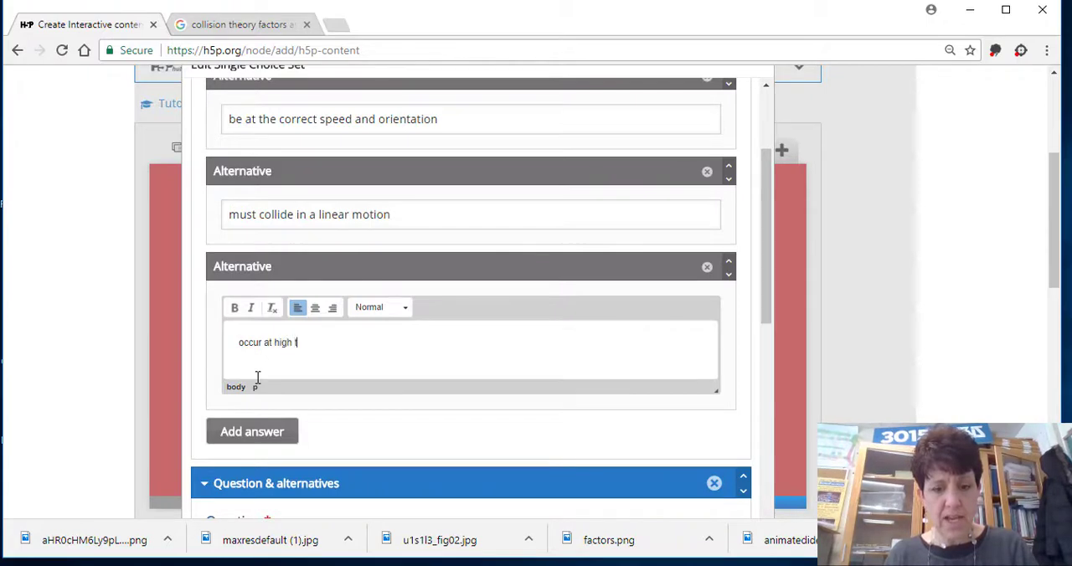
{"action": "type", "text": "emps"}
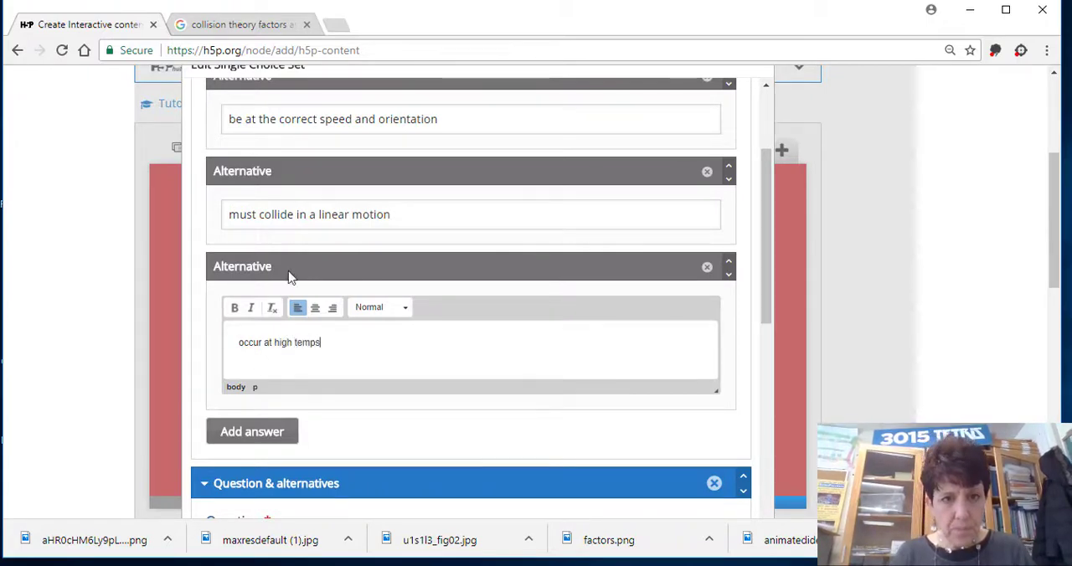
Remove the word "must" from the second alternative so that it reads "collide in a linear motion".
{"action": "left_click", "coordinate": [265, 219]}
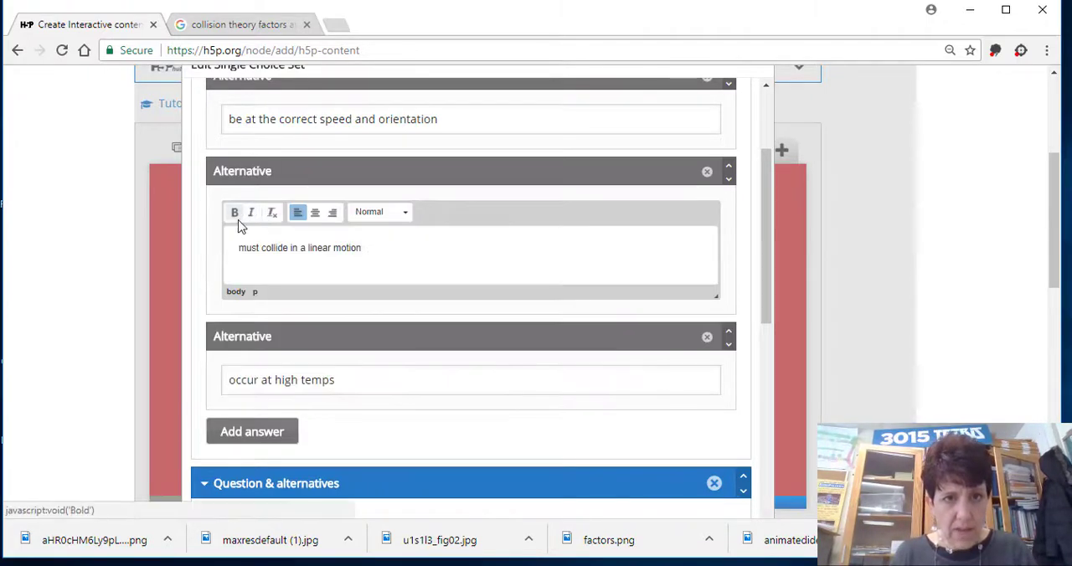
{"action": "left_click_drag", "start_coordinate": [263, 248], "coordinate": [232, 248]}
{"action": "key", "text": "BackSpace"}
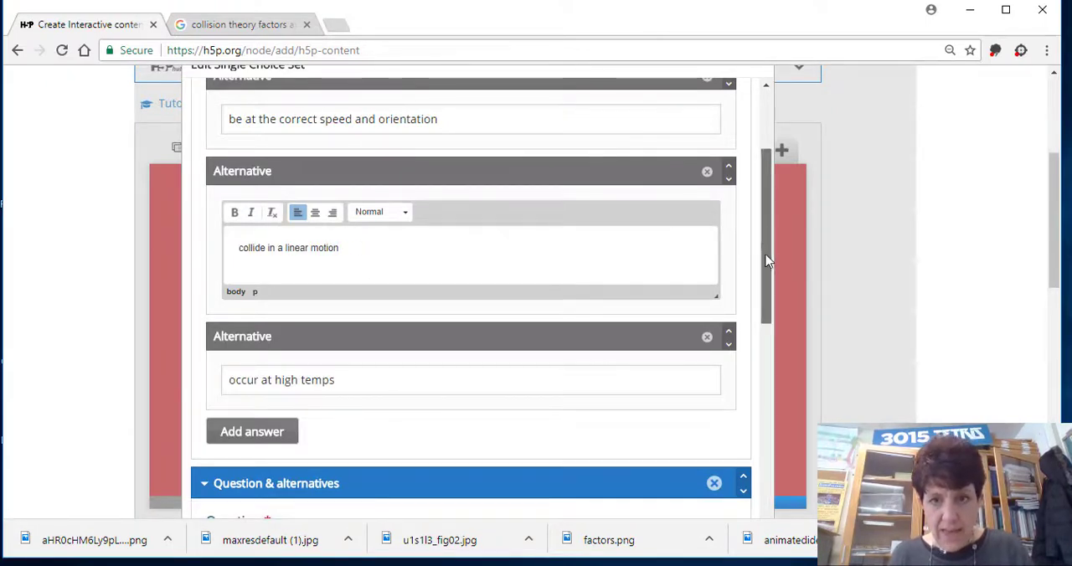
{"action": "left_click_drag", "start_coordinate": [766, 258], "coordinate": [759, 334]}
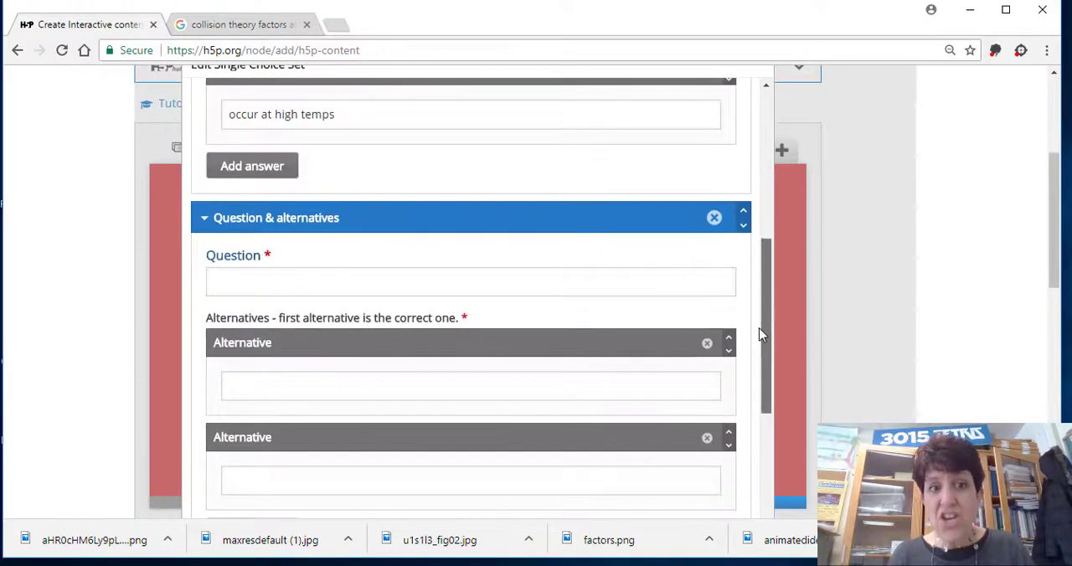
Enter "Increasing temperature" as the text of the second question in the single choice set.
{"action": "left_click", "coordinate": [467, 286]}
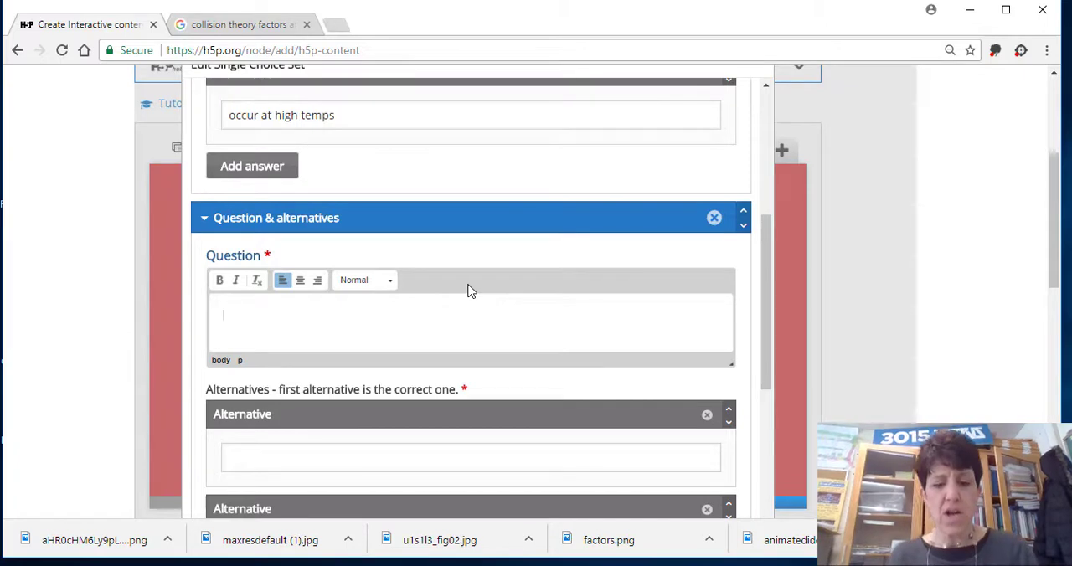
{"action": "type", "text": "Temper"}
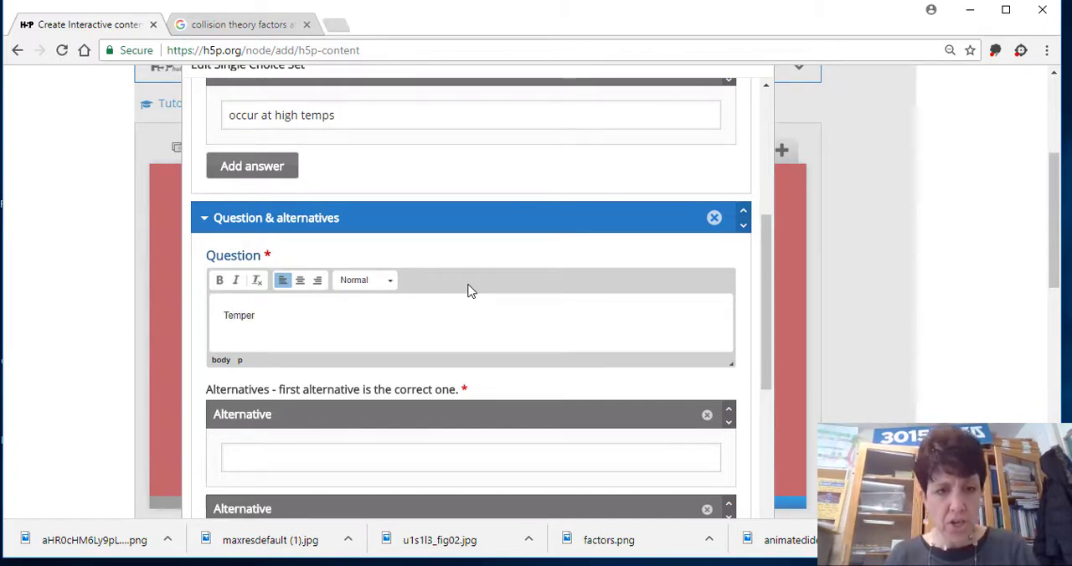
{"action": "key", "text": "BackSpace"}
{"action": "key", "text": "BackSpace"}
{"action": "key", "text": "BackSpace"}
{"action": "key", "text": "BackSpace"}
{"action": "key", "text": "BackSpace"}
{"action": "key", "text": "BackSpace"}
{"action": "type", "text": "Inc"}
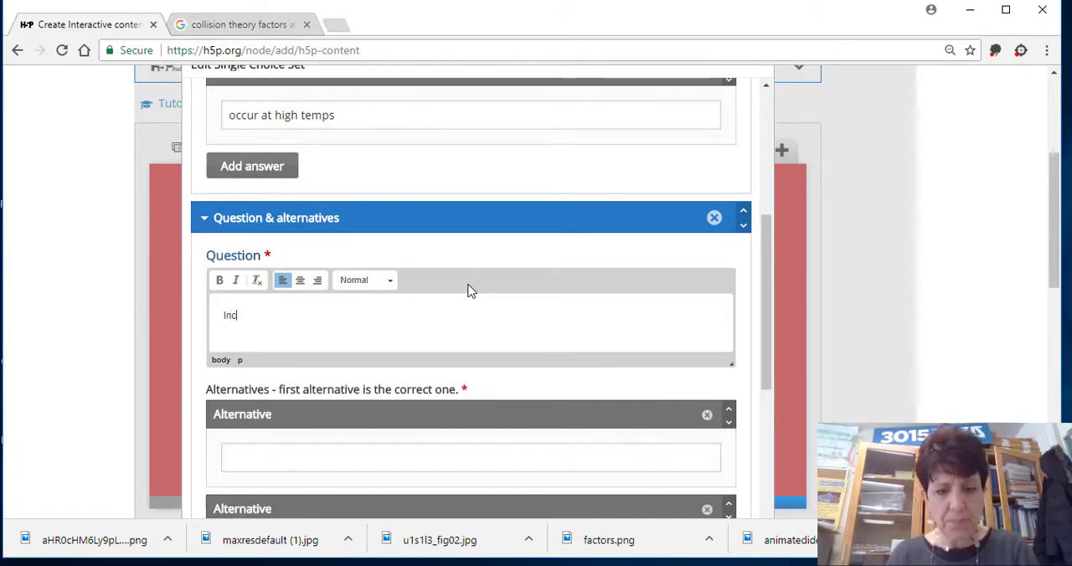
{"action": "type", "text": "reasing temp"}
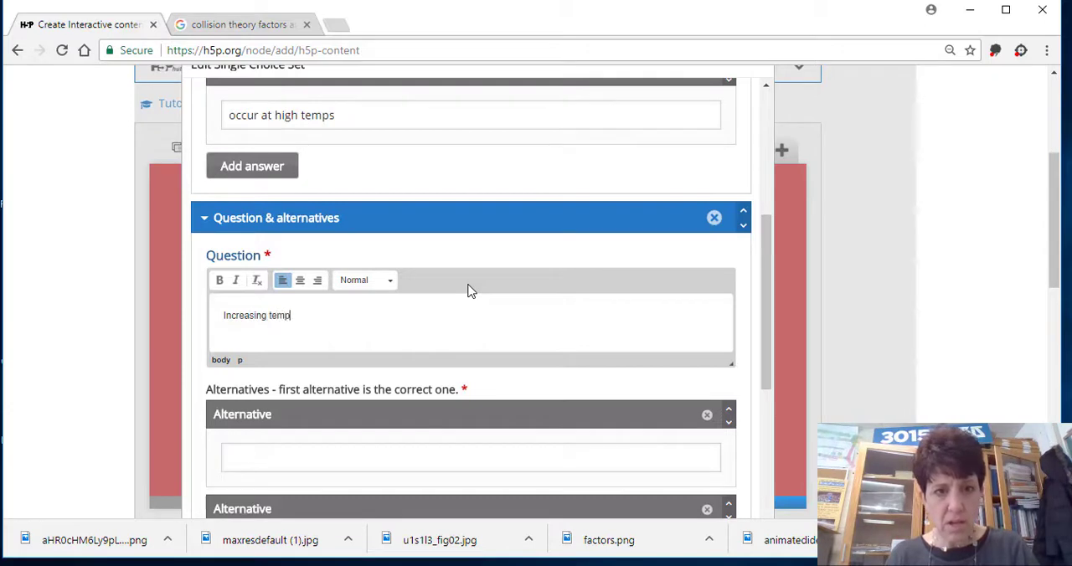
{"action": "type", "text": "erature"}
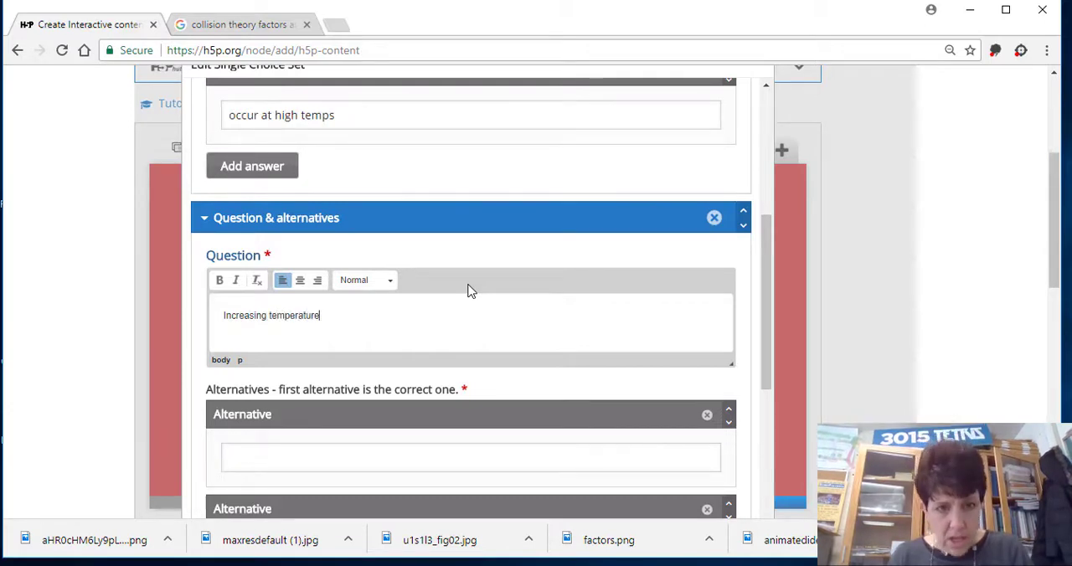
Enter "increases the kinetic energy and the speed of the particles" as the correct alternative of the second question.
{"action": "left_click", "coordinate": [324, 461]}
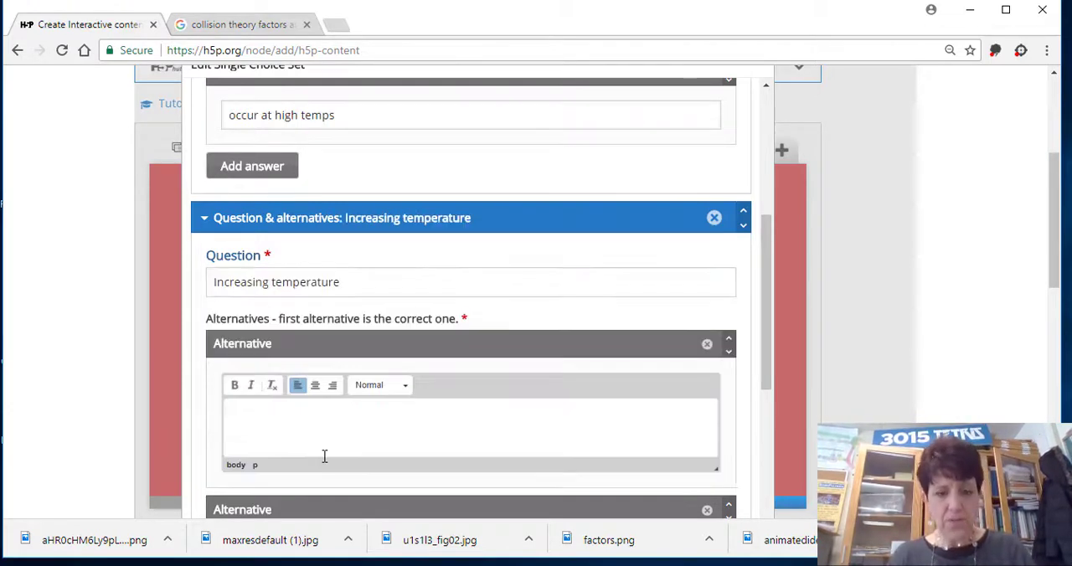
{"action": "type", "text": "increas"}
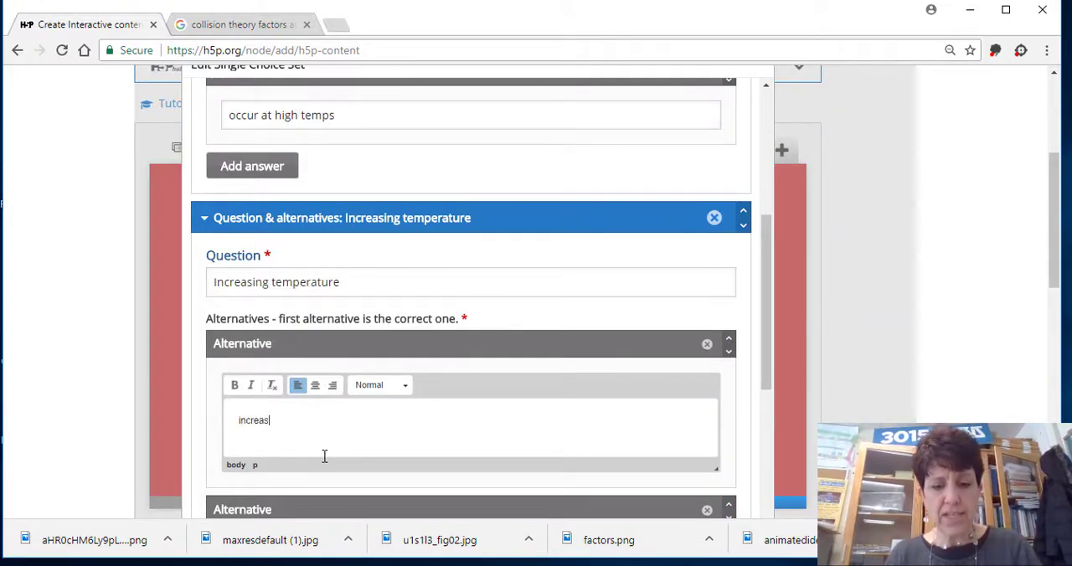
{"action": "type", "text": "es the"}
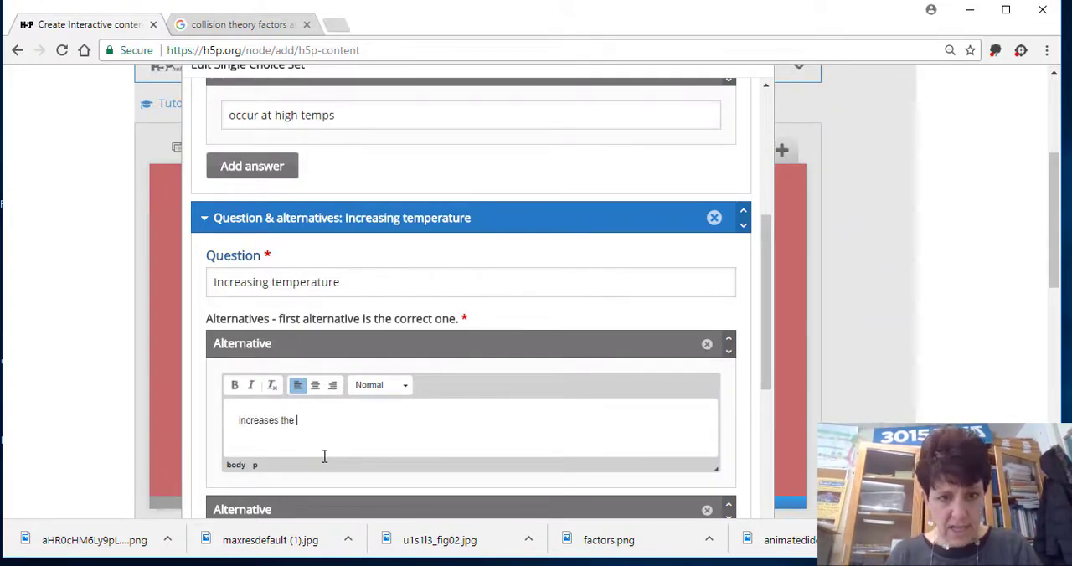
{"action": "type", "text": " kinetic energy and the s"}
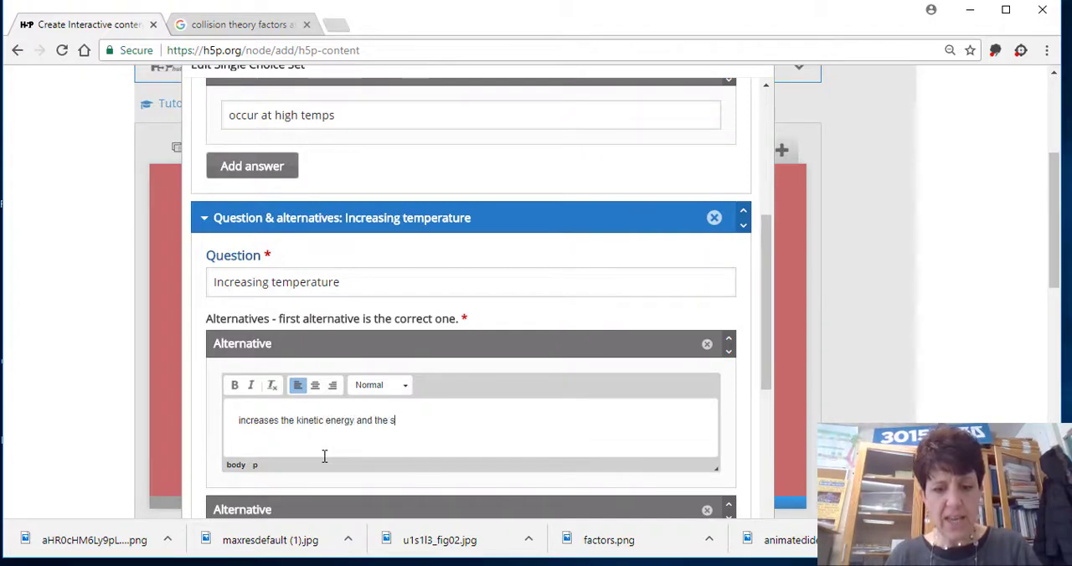
{"action": "type", "text": "peed of the pa"}
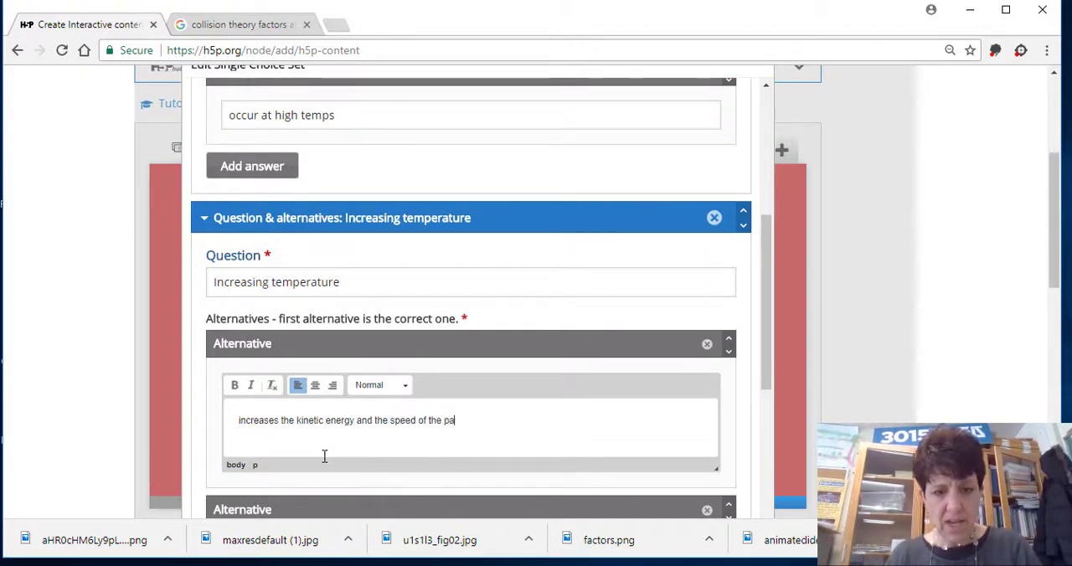
{"action": "type", "text": "rticles"}
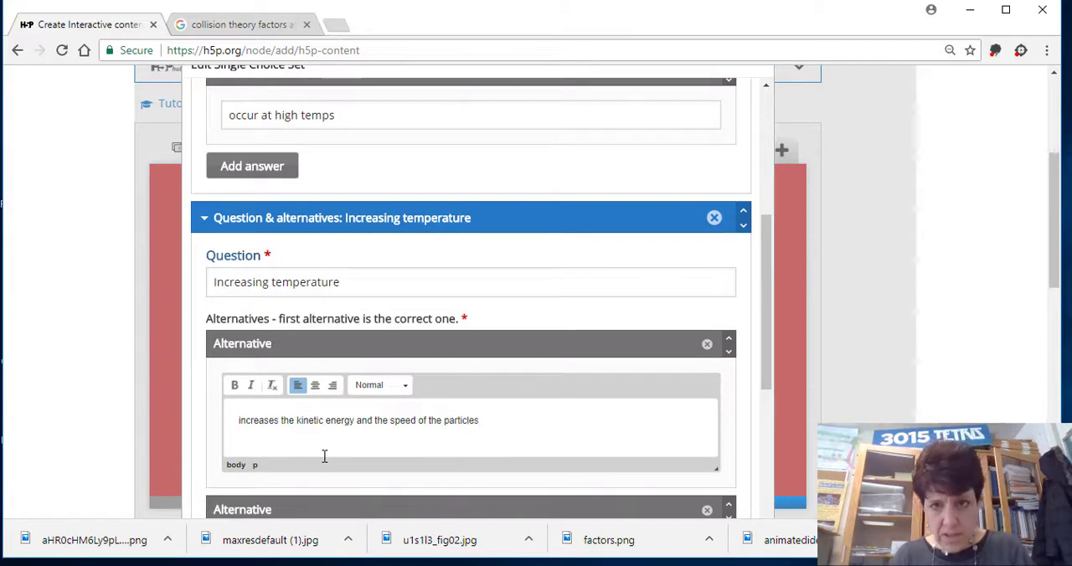
Enter "slows down collisions" as the second alternative of the "Increasing temperature" question.
{"action": "scroll", "coordinate": [762, 330], "scroll_direction": "down", "scroll_amount": 3}
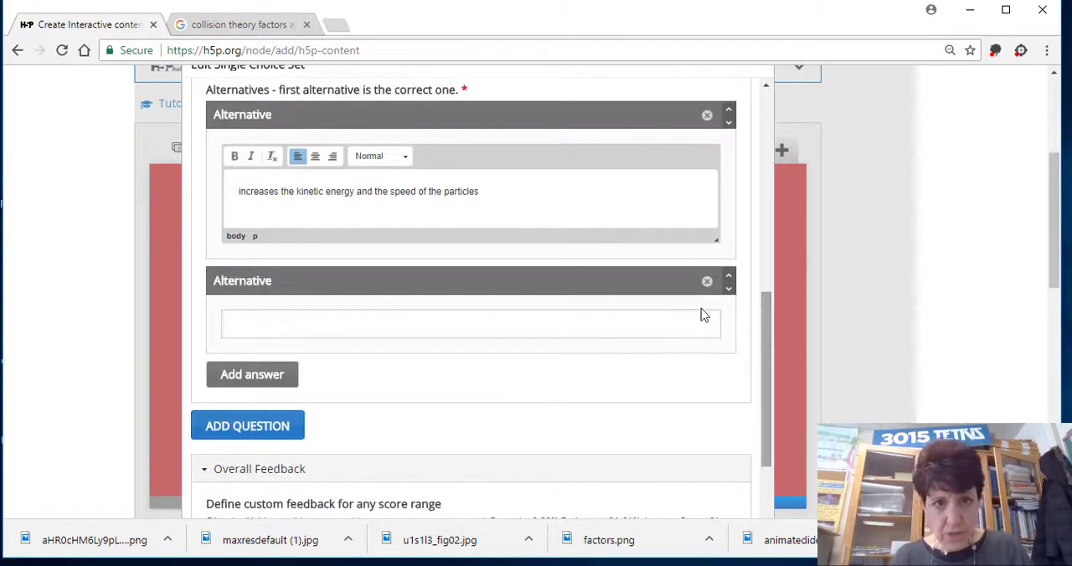
{"action": "left_click", "coordinate": [423, 315]}
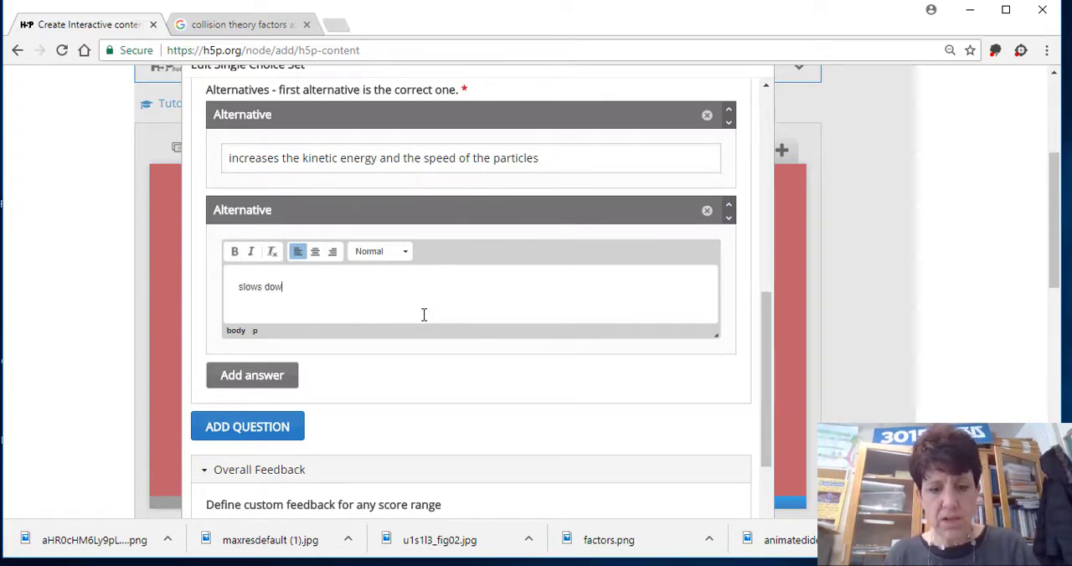
{"action": "type", "text": "slows down collus"}
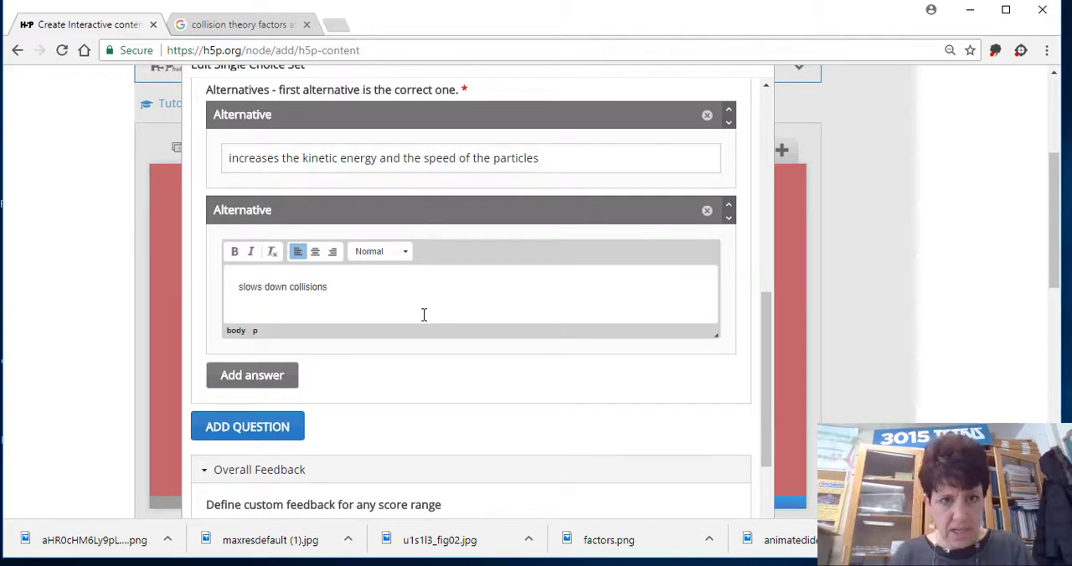
Add a third alternative reading "increases surface area" to the "Increasing temperature" question.
{"action": "left_click", "coordinate": [268, 376]}
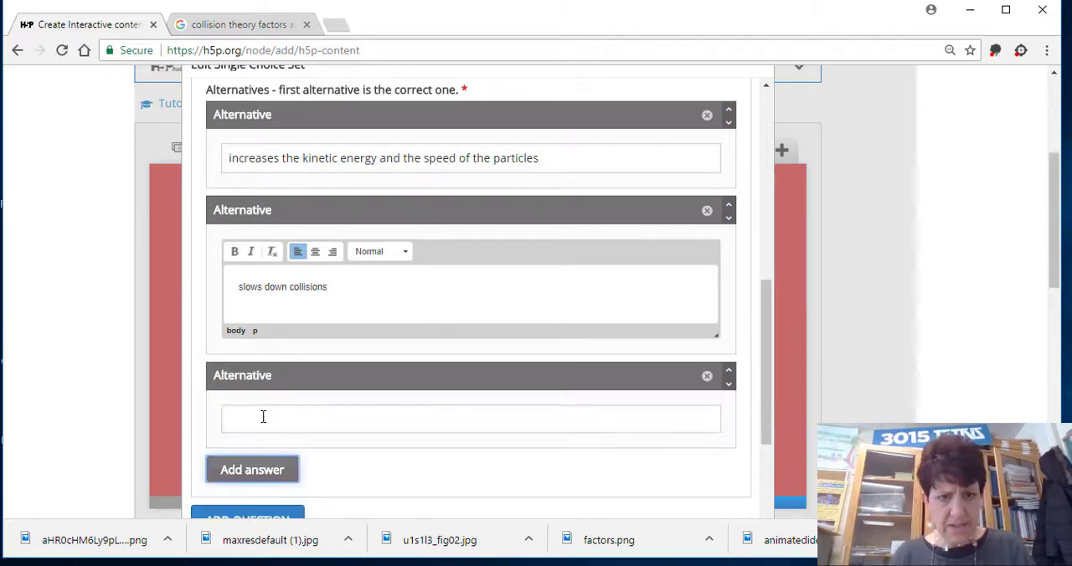
{"action": "left_click", "coordinate": [263, 418]}
{"action": "type", "text": "increases surface"}
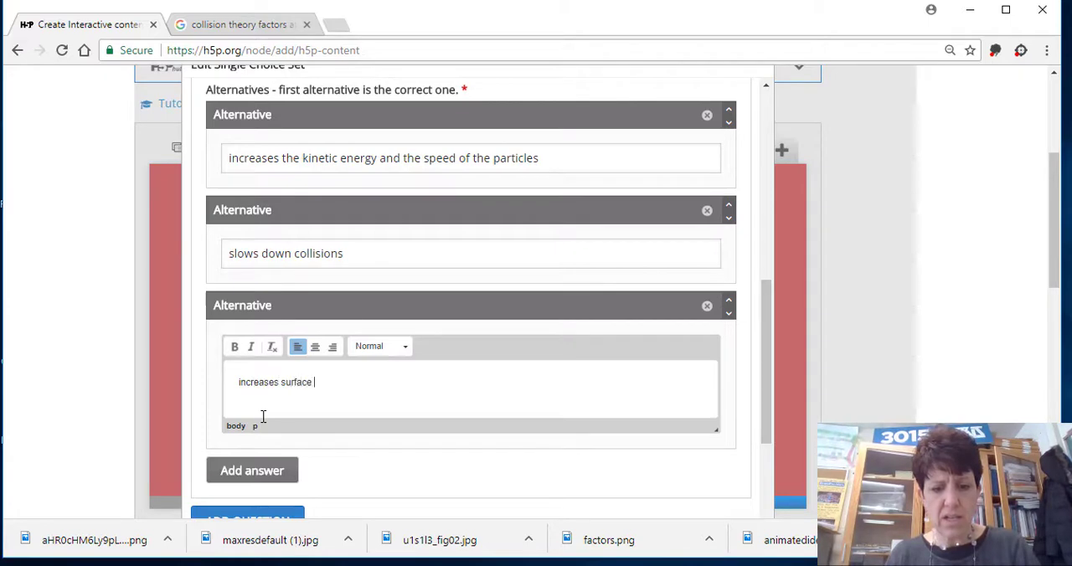
{"action": "type", "text": " area"}
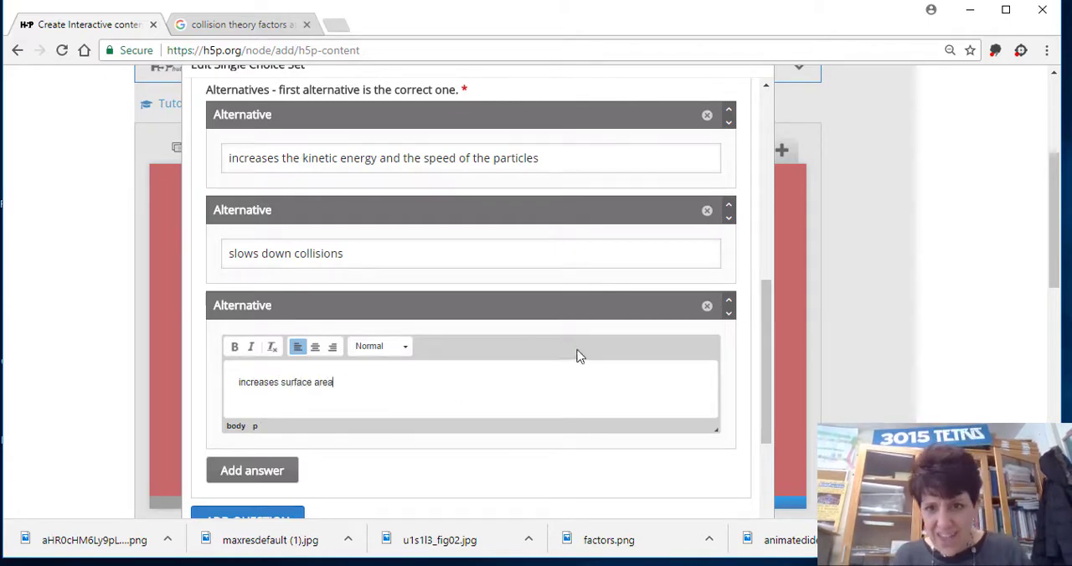
Finish editing the single choice set and save the Collision Theory presentation.
{"action": "left_click_drag", "start_coordinate": [760, 344], "coordinate": [762, 490]}
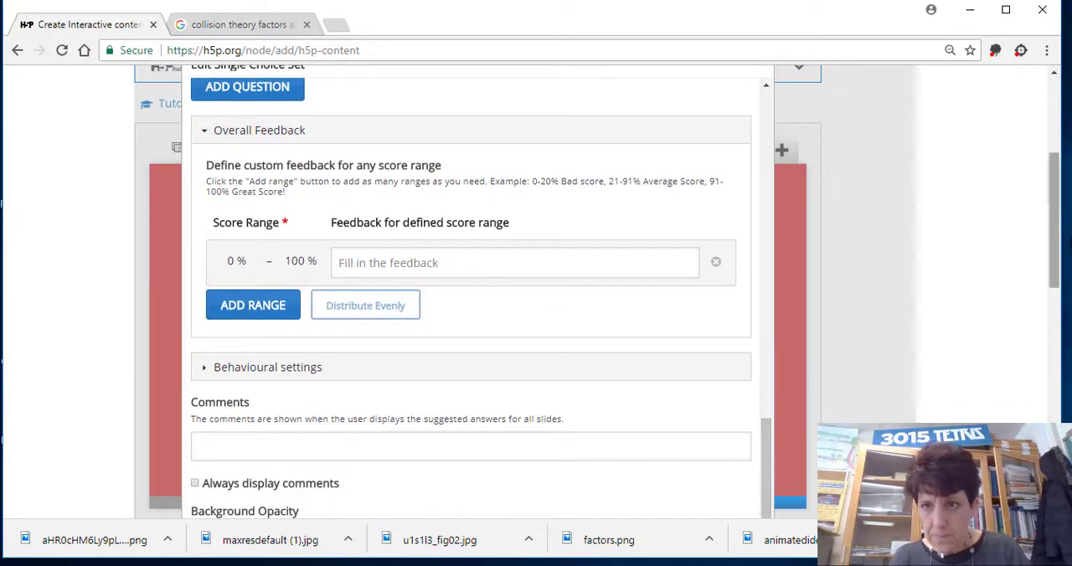
{"action": "left_click_drag", "start_coordinate": [1055, 237], "coordinate": [1055, 324]}
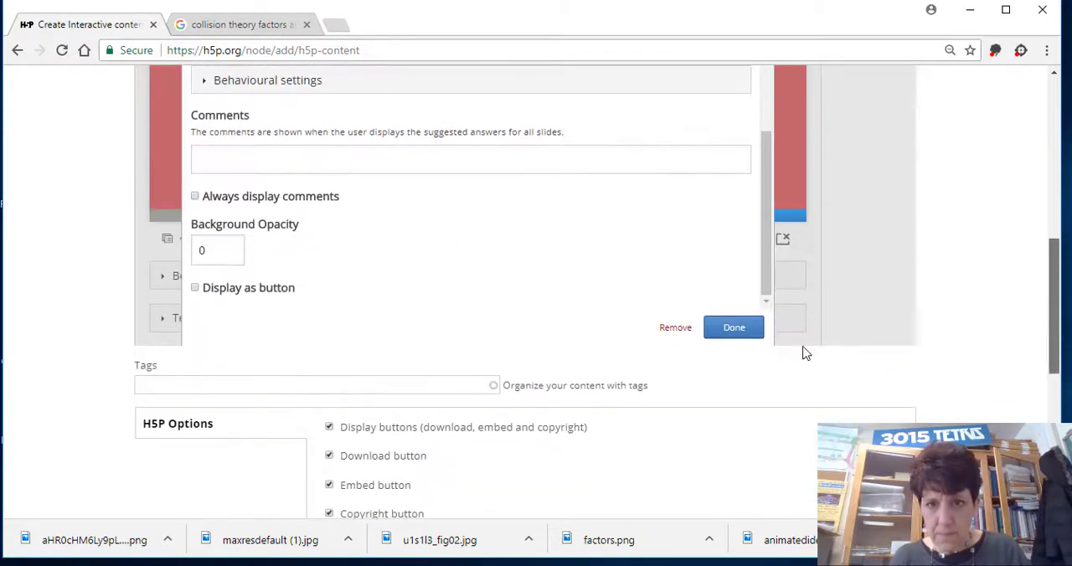
{"action": "left_click", "coordinate": [741, 331]}
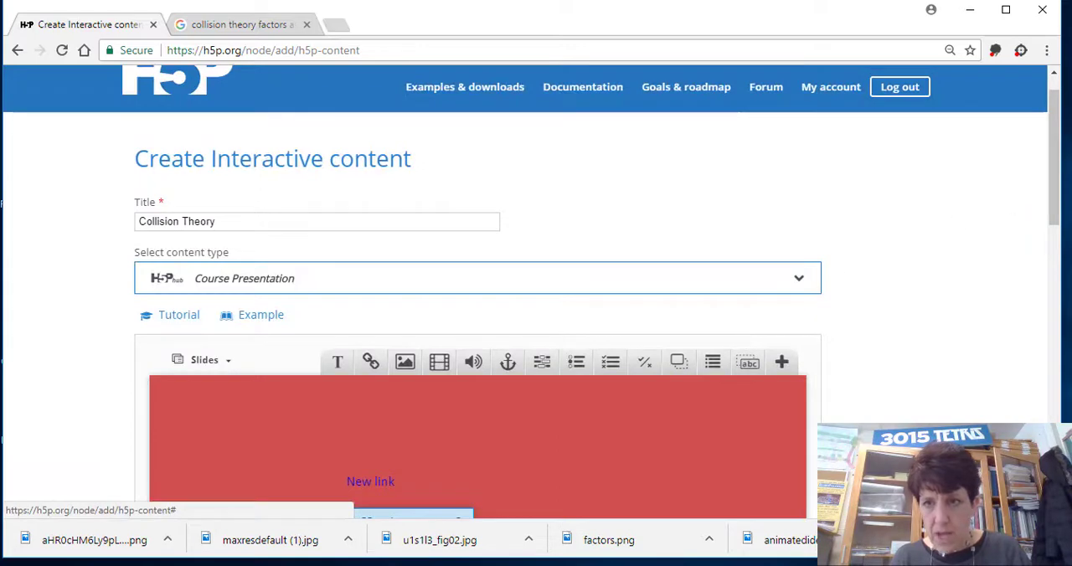
{"action": "left_click_drag", "start_coordinate": [1059, 172], "coordinate": [1022, 372]}
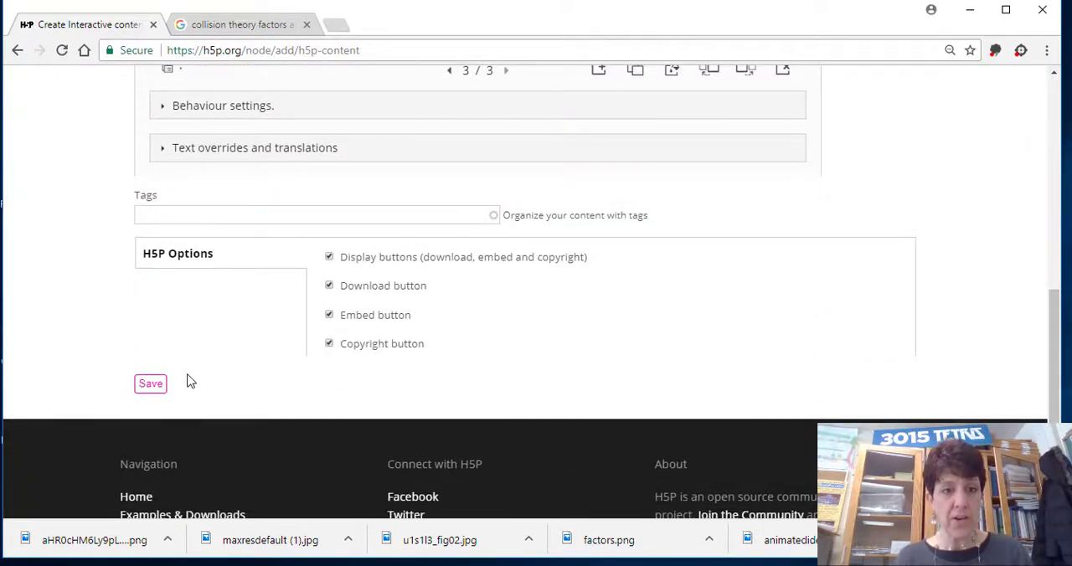
{"action": "left_click", "coordinate": [161, 385]}
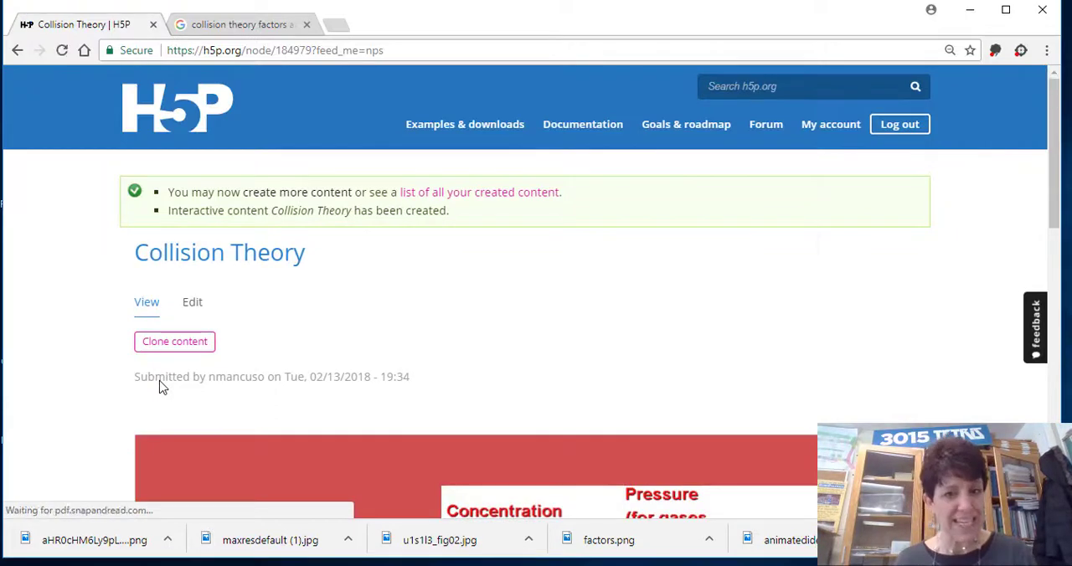
Preview the published slides up to the quiz, answering "collide in a linear motion" and "increases the kinetic energy and the speed of the particles".
{"action": "left_click_drag", "start_coordinate": [1055, 129], "coordinate": [1049, 248]}
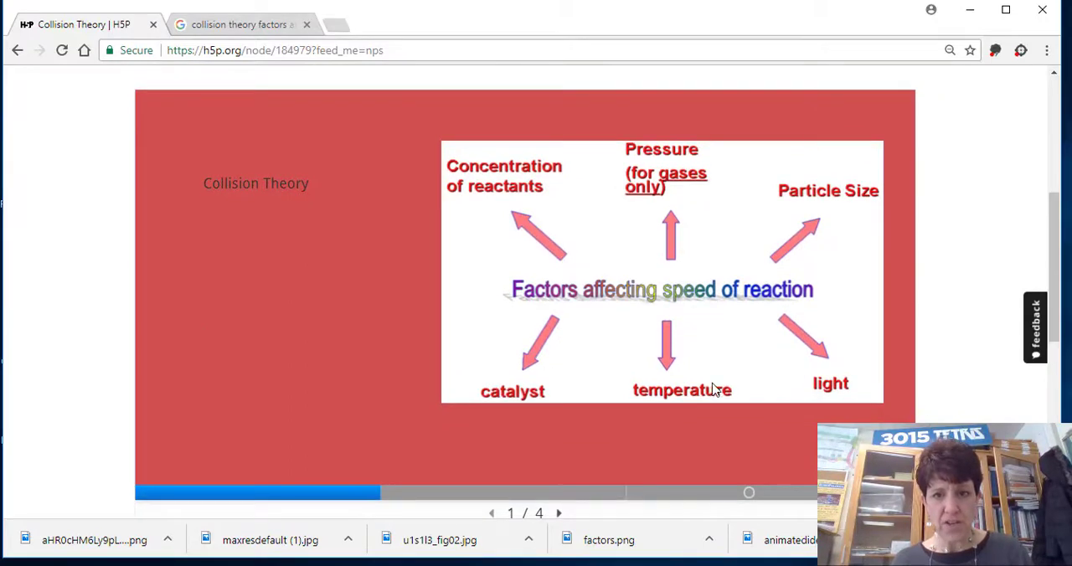
{"action": "left_click", "coordinate": [561, 513]}
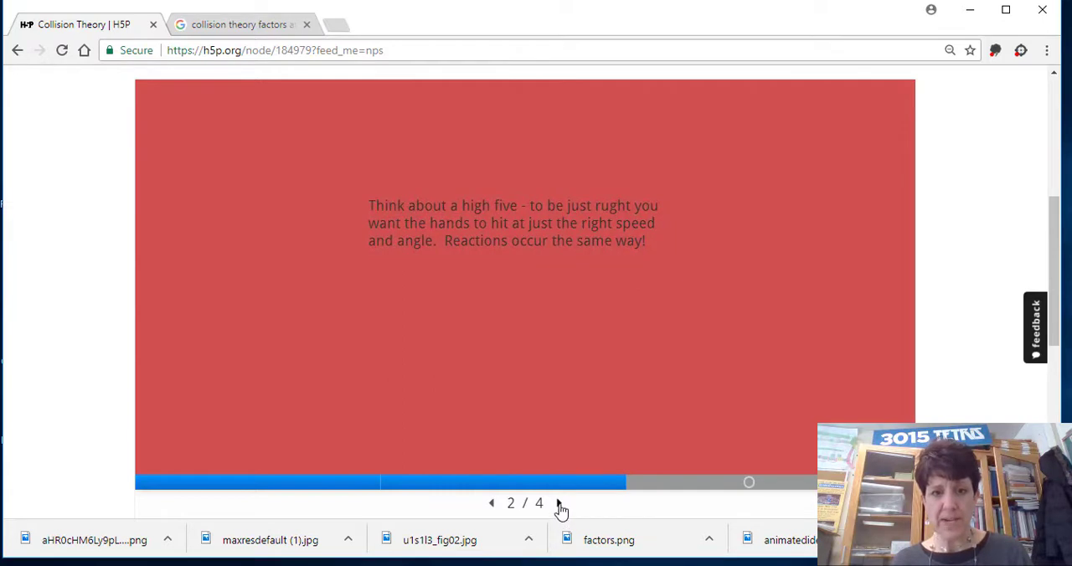
{"action": "left_click", "coordinate": [561, 509]}
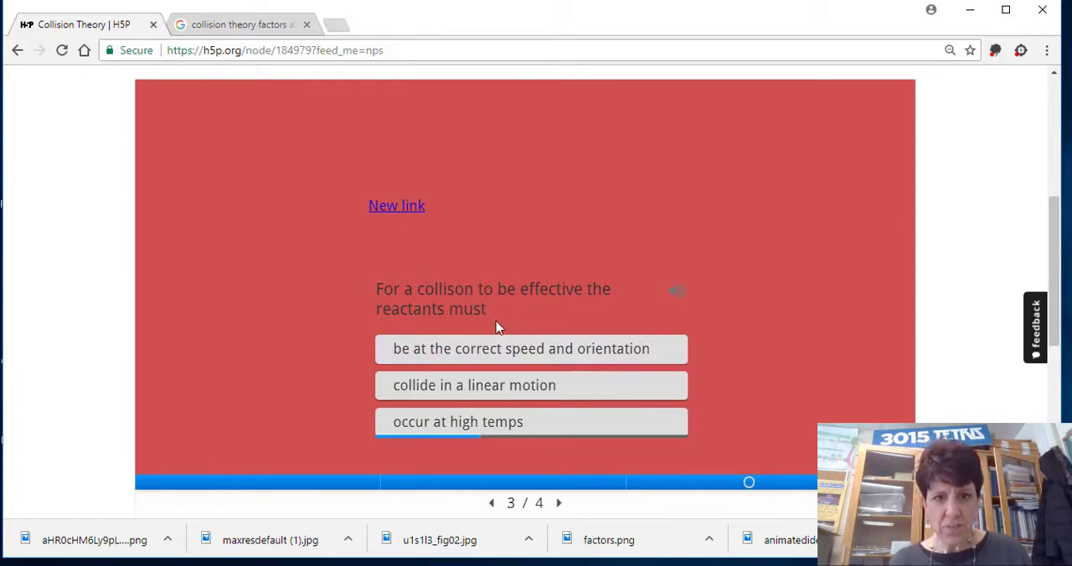
{"action": "left_click", "coordinate": [472, 388]}
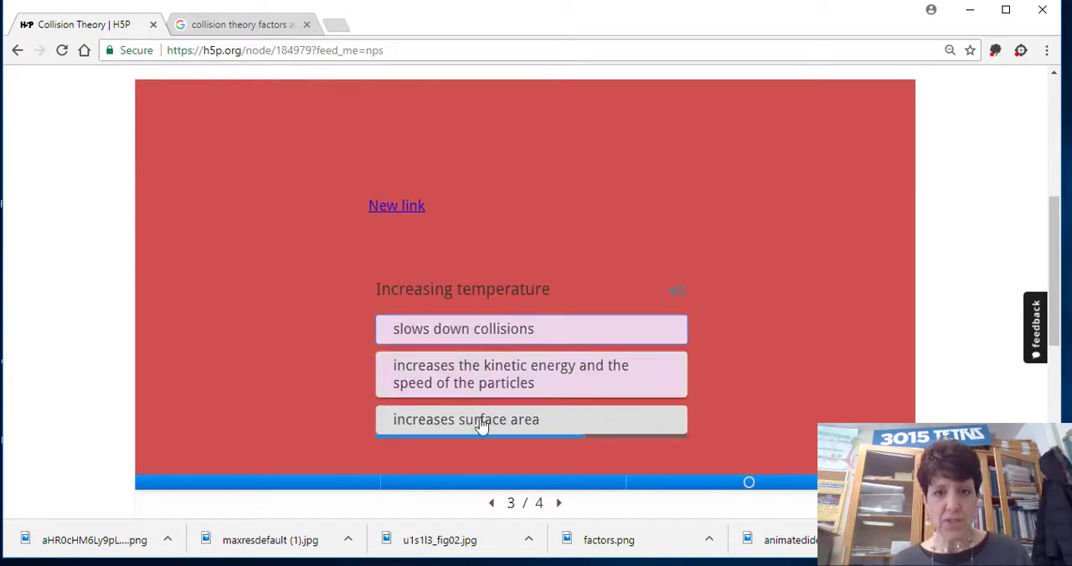
{"action": "left_click", "coordinate": [457, 385]}
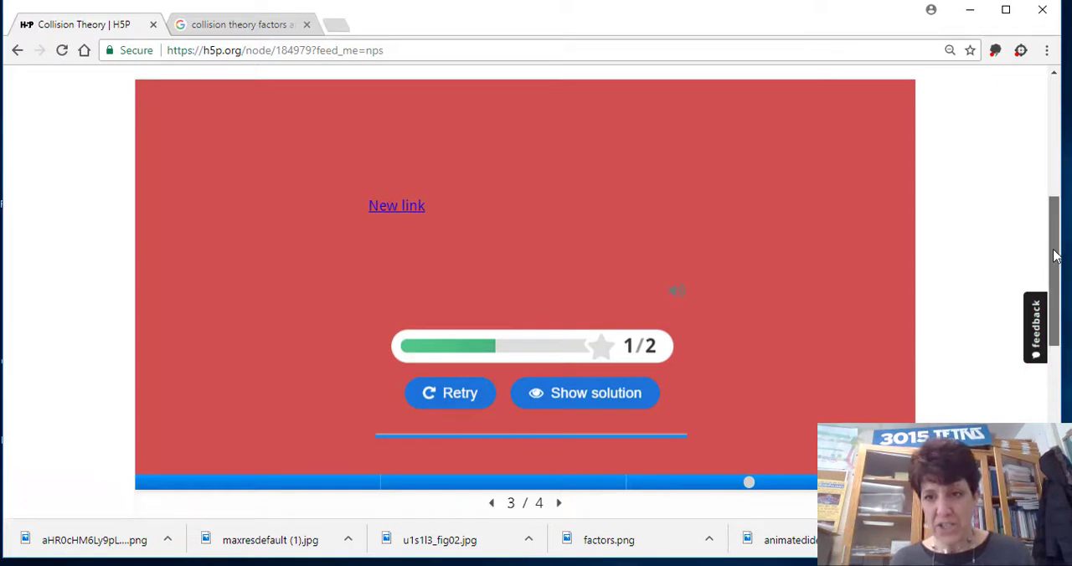
Open the embed code of the Collision Theory presentation and copy it.
{"action": "left_click_drag", "start_coordinate": [1057, 261], "coordinate": [1018, 129]}
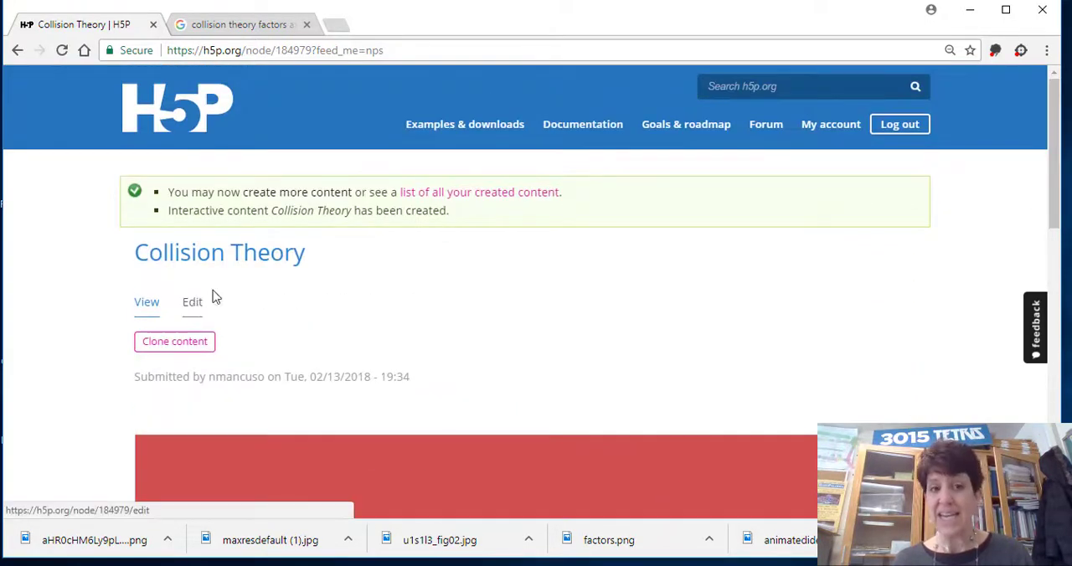
{"action": "left_click_drag", "start_coordinate": [1059, 138], "coordinate": [1059, 317]}
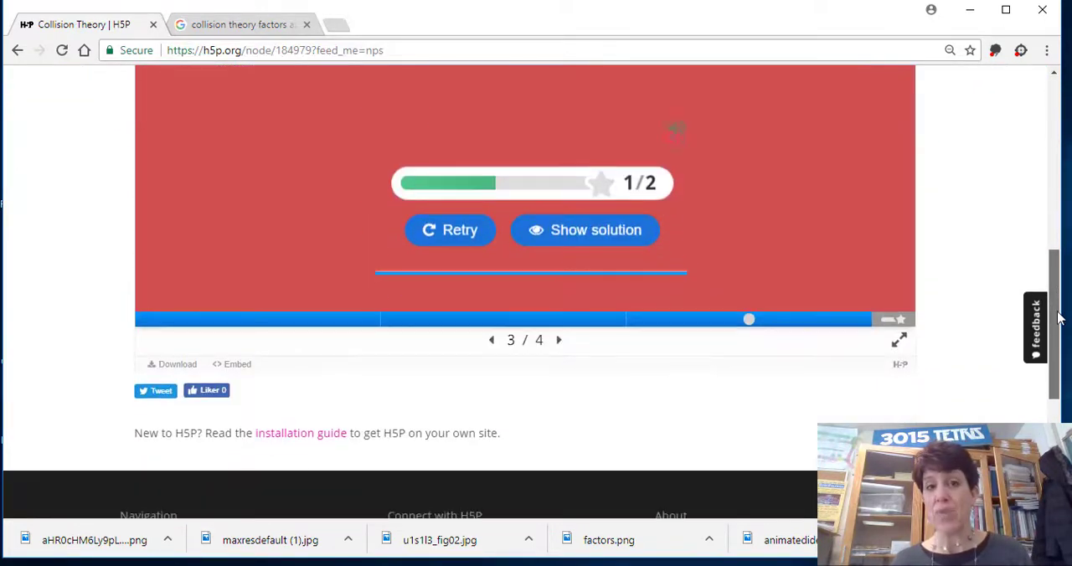
{"action": "left_click", "coordinate": [238, 365]}
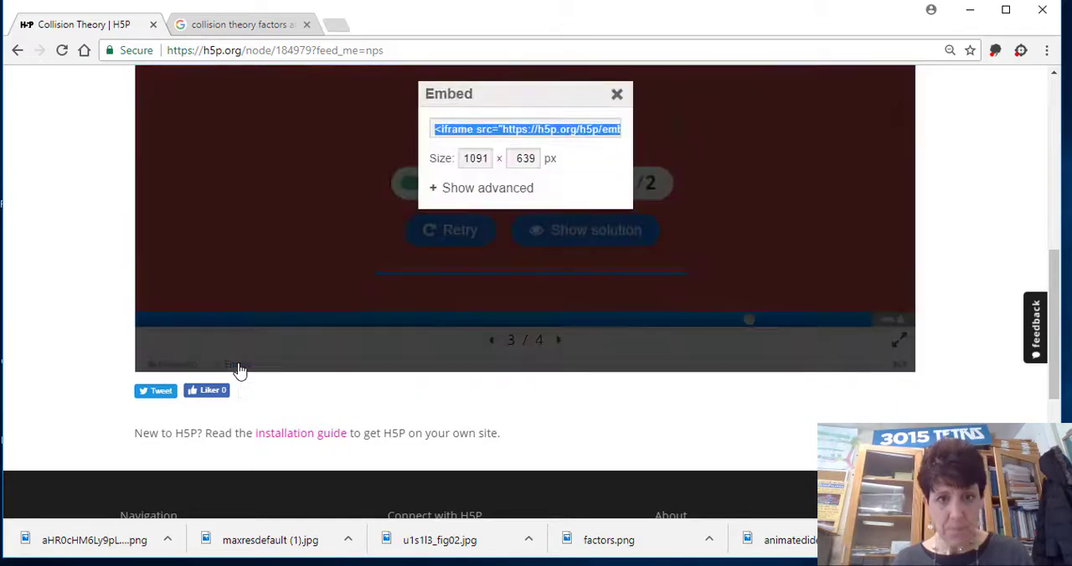
{"action": "right_click", "coordinate": [502, 127]}
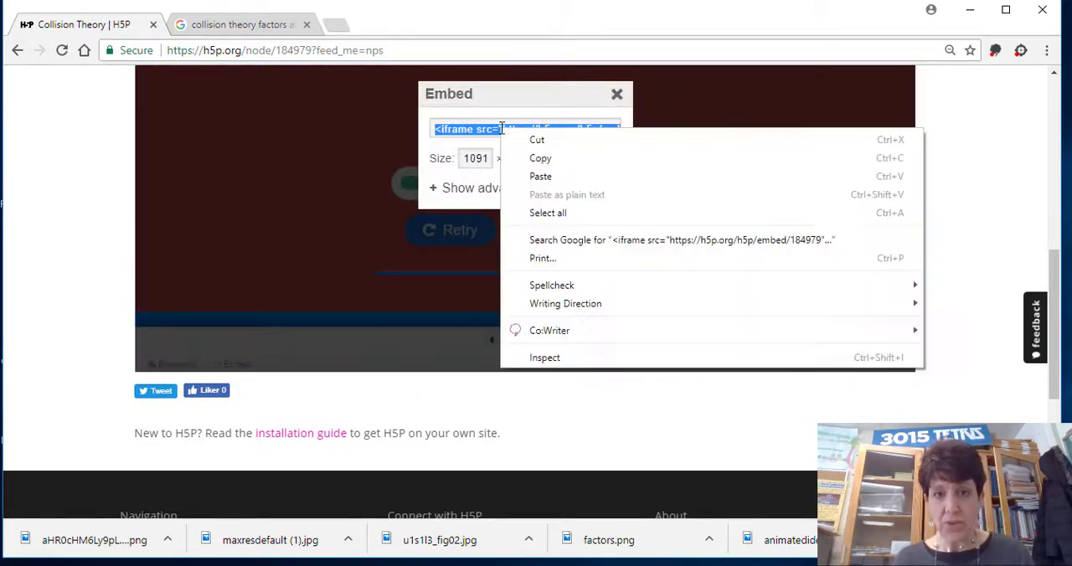
{"action": "left_click", "coordinate": [520, 159]}
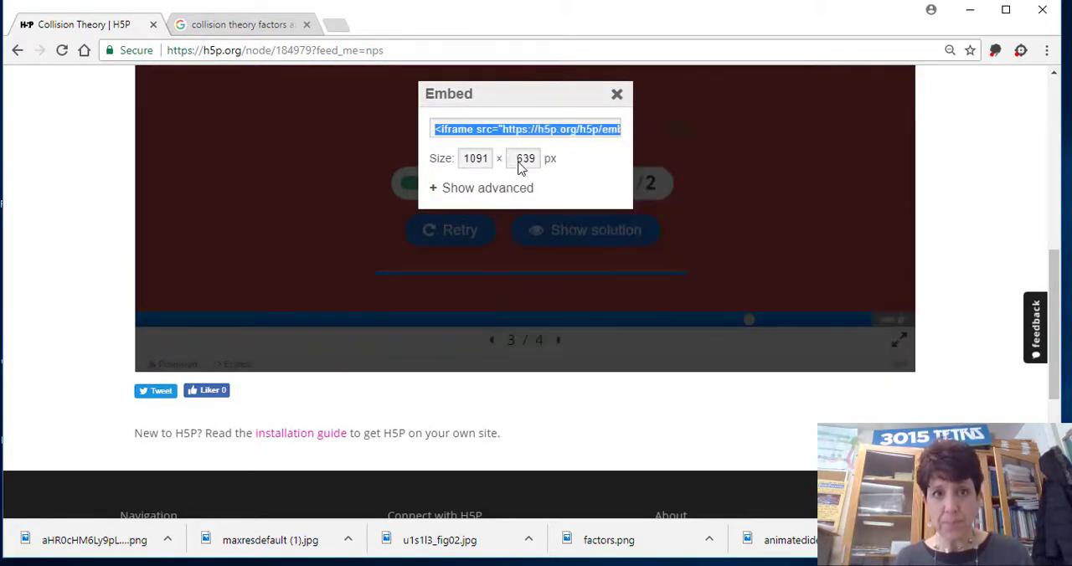
Open the Schoology sign-in page from the Spencerport Intranet in a new browser tab.
{"action": "left_click", "coordinate": [338, 28]}
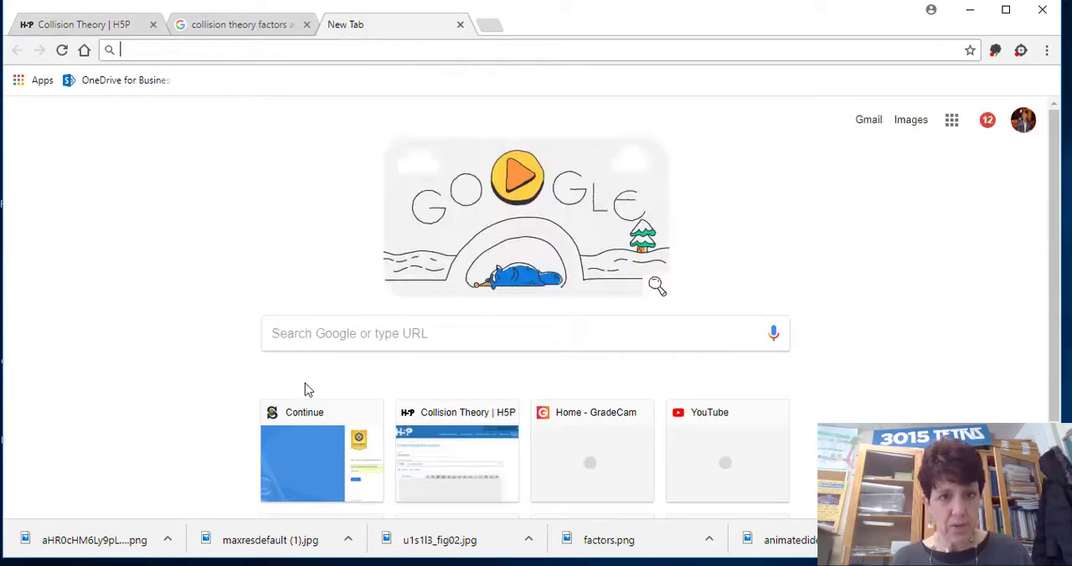
{"action": "left_click", "coordinate": [290, 445]}
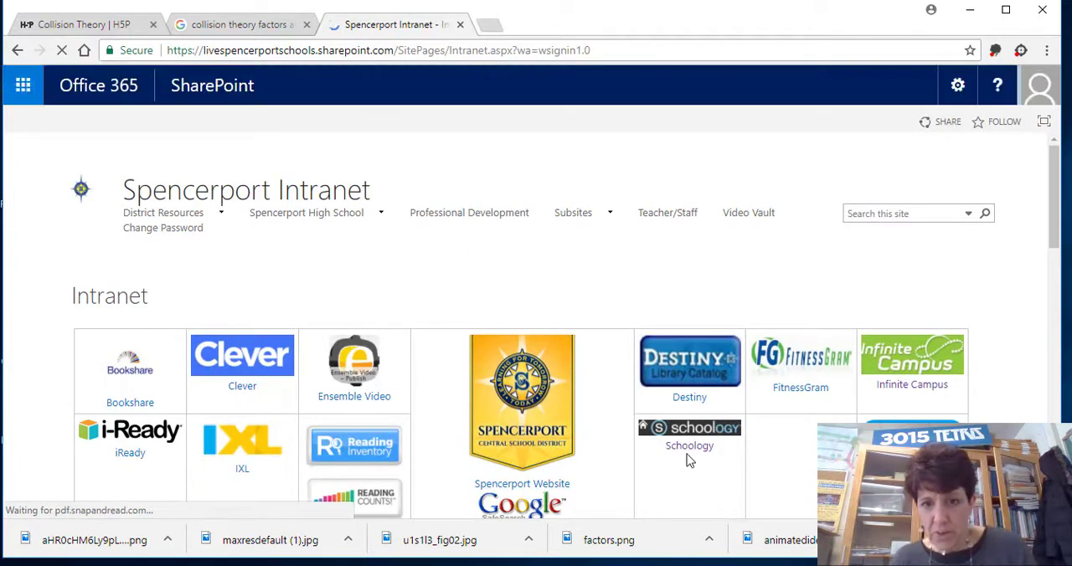
{"action": "left_click", "coordinate": [679, 443]}
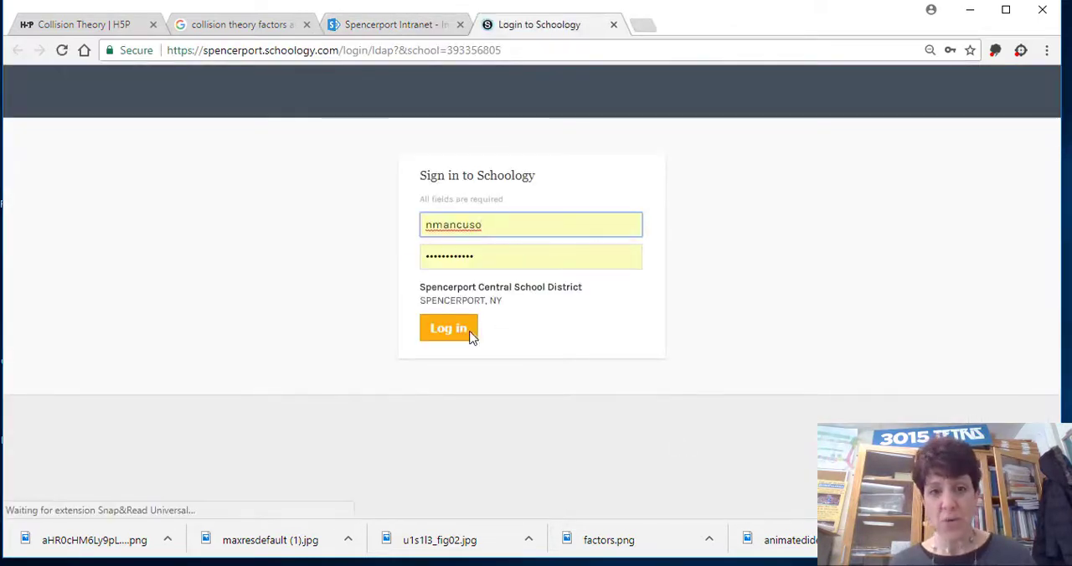
Sign in to Schoology with the prefilled credentials and open the Chemistry: 10 course.
{"action": "left_click", "coordinate": [460, 333]}
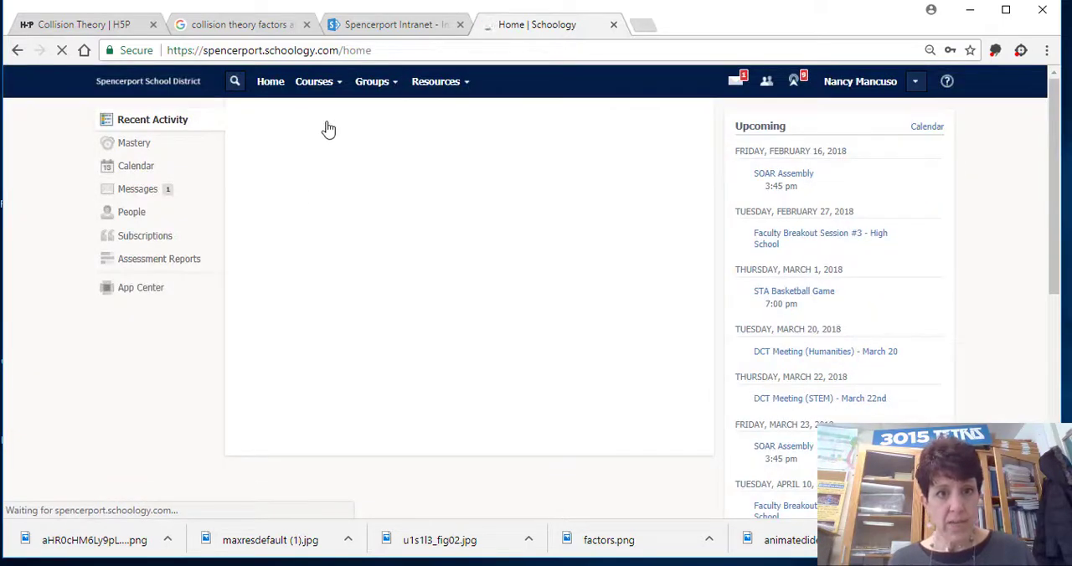
{"action": "left_click", "coordinate": [317, 87]}
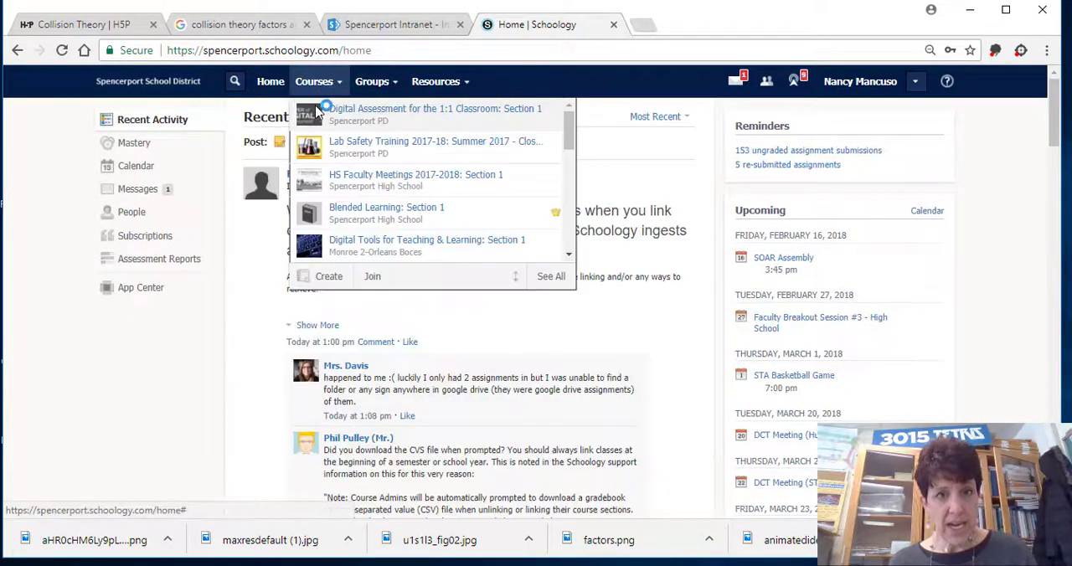
{"action": "left_click_drag", "start_coordinate": [567, 133], "coordinate": [568, 166]}
{"action": "scroll", "coordinate": [366, 188], "scroll_direction": "down", "scroll_amount": 3}
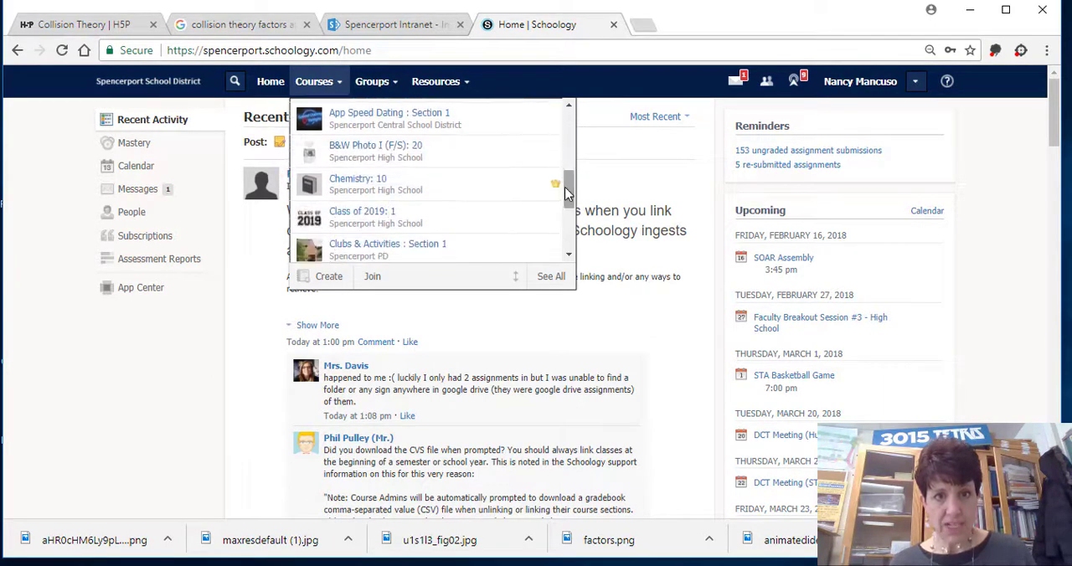
{"action": "left_click", "coordinate": [366, 186]}
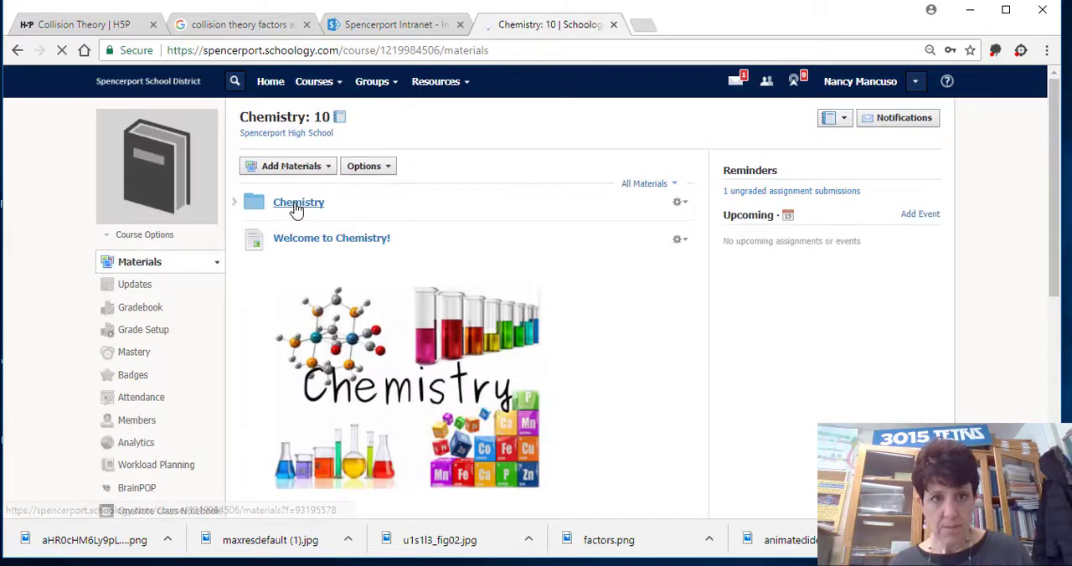
Open the Unit 8 - Kinetics folder inside the course's Chemistry folder.
{"action": "left_click", "coordinate": [295, 205]}
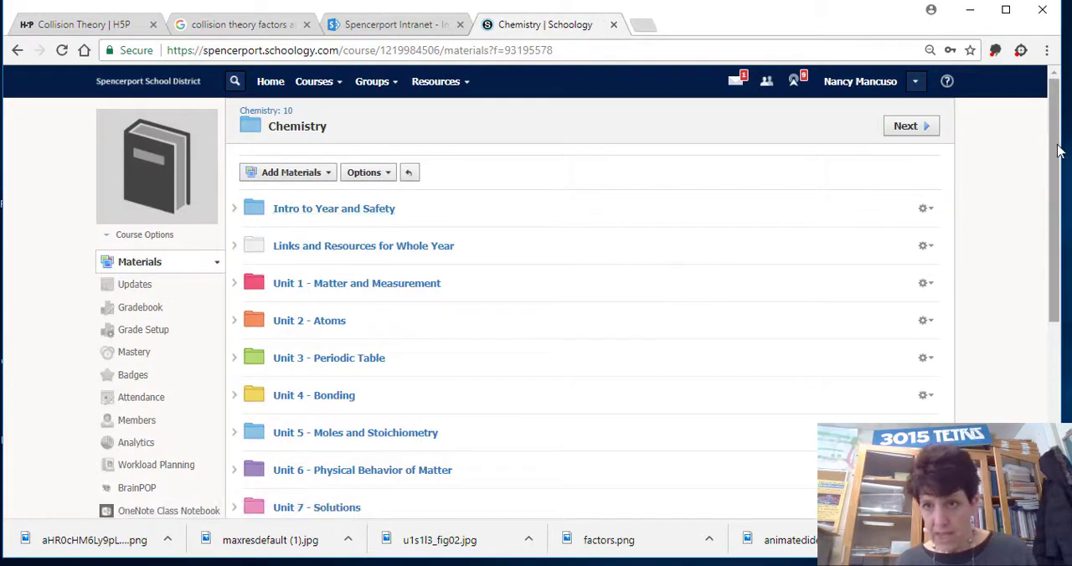
{"action": "left_click_drag", "start_coordinate": [1055, 159], "coordinate": [1053, 268]}
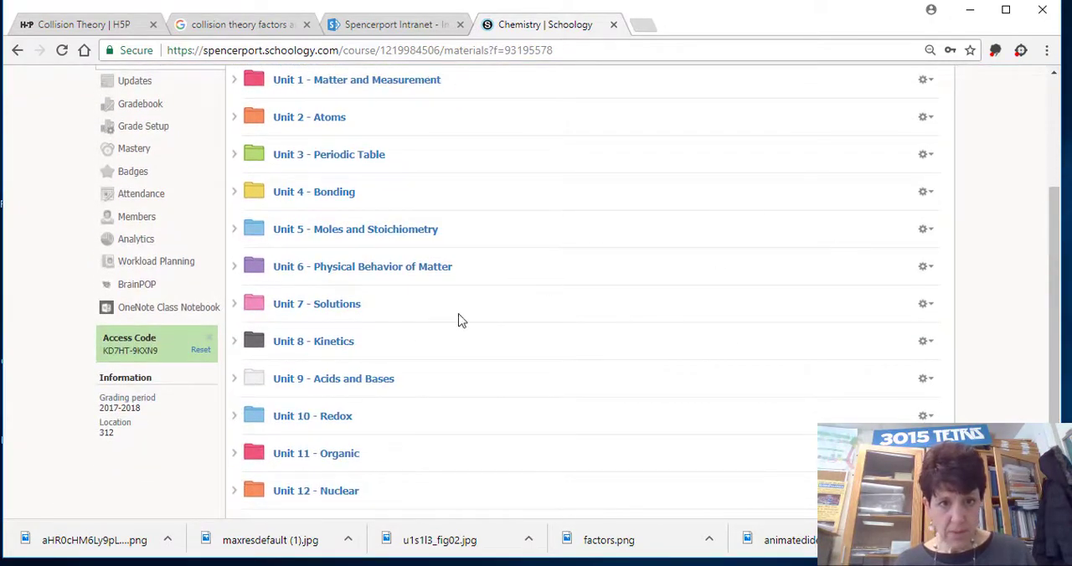
{"action": "left_click", "coordinate": [327, 349]}
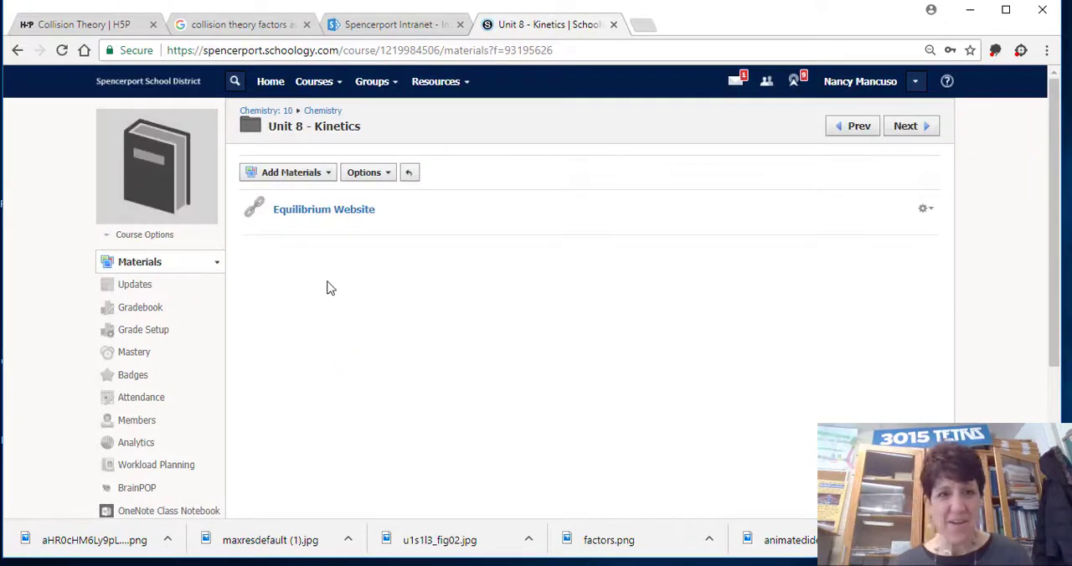
Add a new page to the Unit 8 - Kinetics folder and title it "Collision Theory Lesson".
{"action": "left_click", "coordinate": [293, 178]}
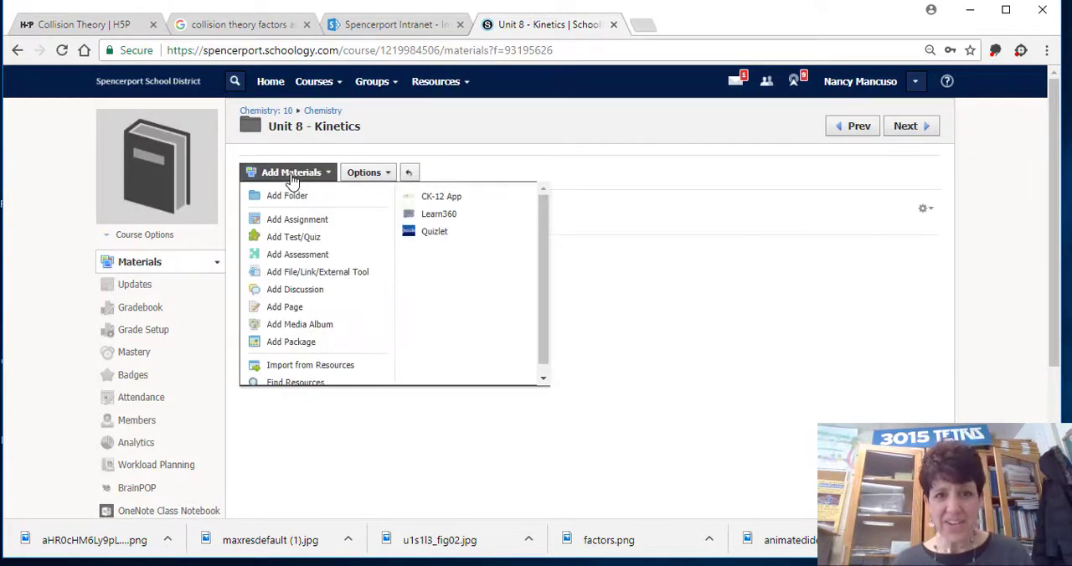
{"action": "left_click", "coordinate": [285, 308]}
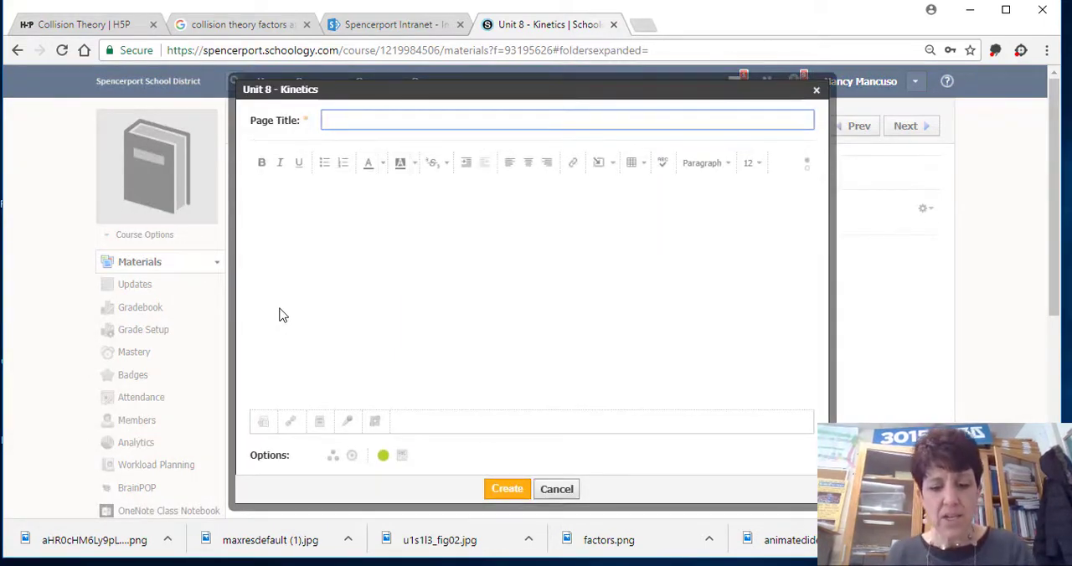
{"action": "type", "text": "Col"}
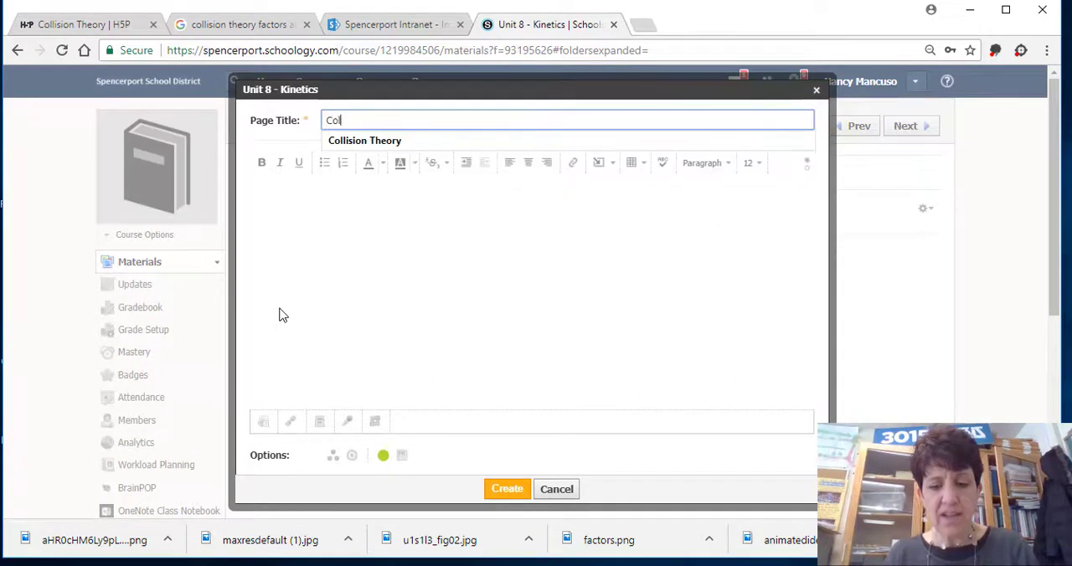
{"action": "type", "text": "lison"}
{"action": "key", "text": "BackSpace"}
{"action": "key", "text": "BackSpace"}
{"action": "key", "text": "BackSpace"}
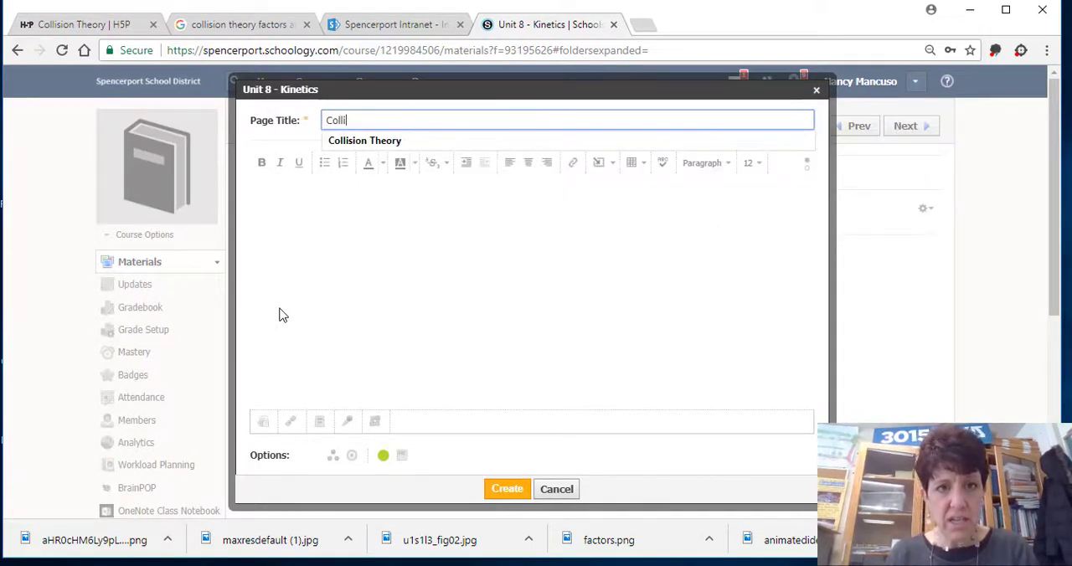
{"action": "type", "text": "s"}
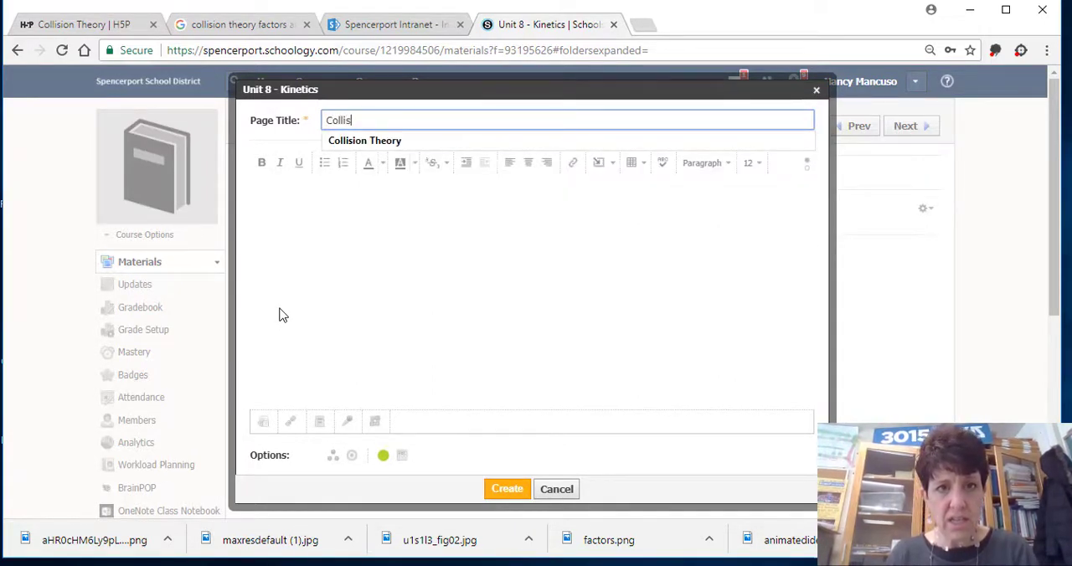
{"action": "left_click", "coordinate": [405, 143]}
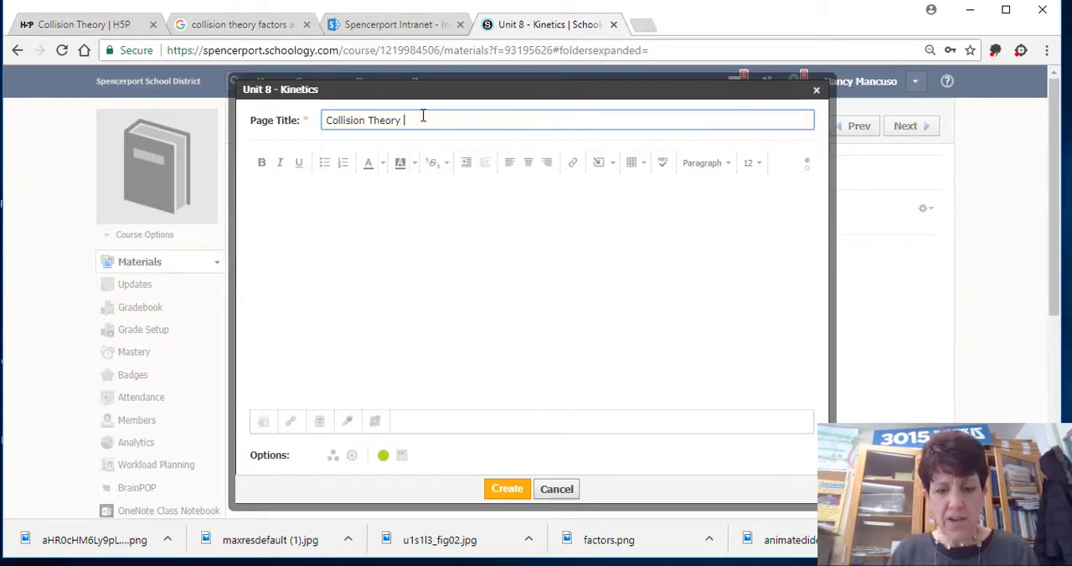
{"action": "type", "text": "Lesson"}
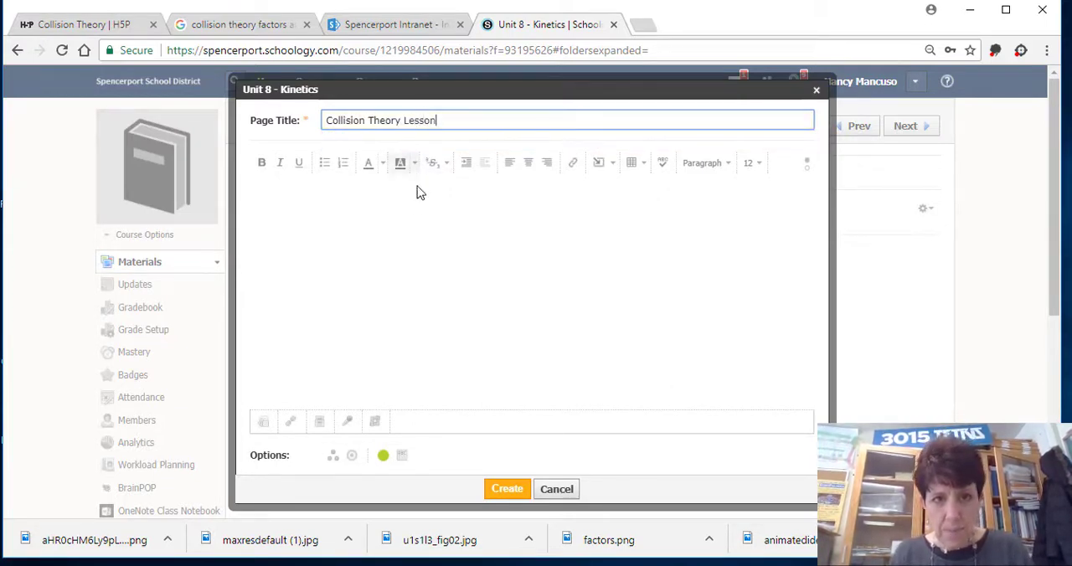
Insert the copied H5P embed code into the page body as media from the web, below a blank line.
{"action": "left_click", "coordinate": [417, 201]}
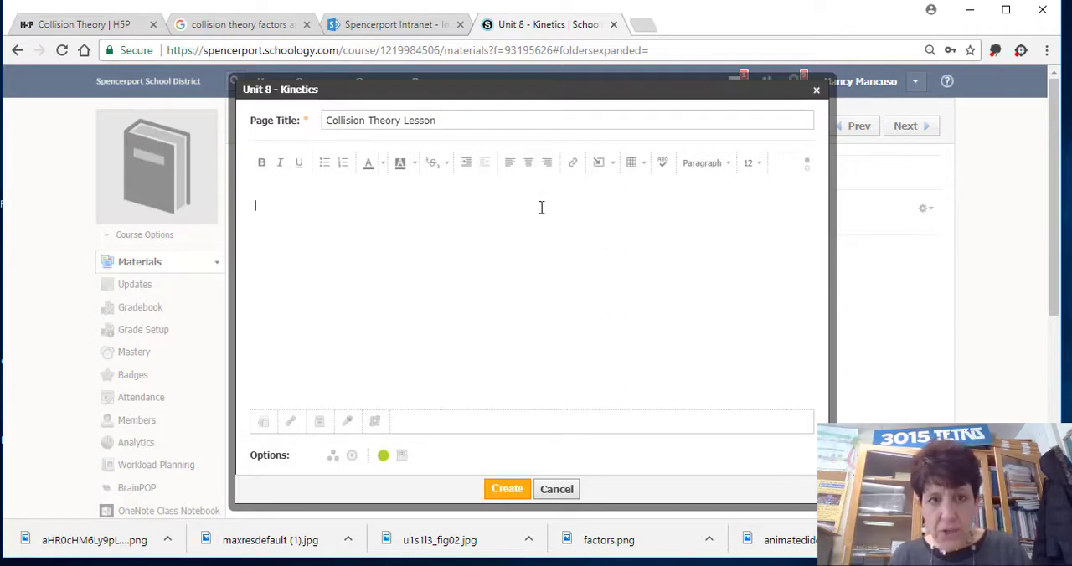
{"action": "key", "text": "Return"}
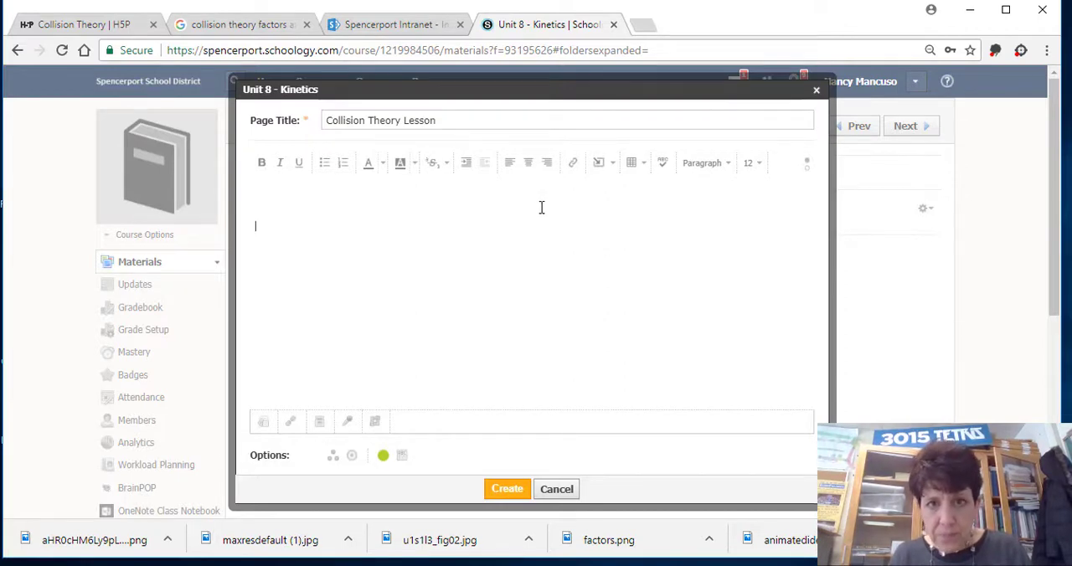
{"action": "left_click", "coordinate": [603, 165]}
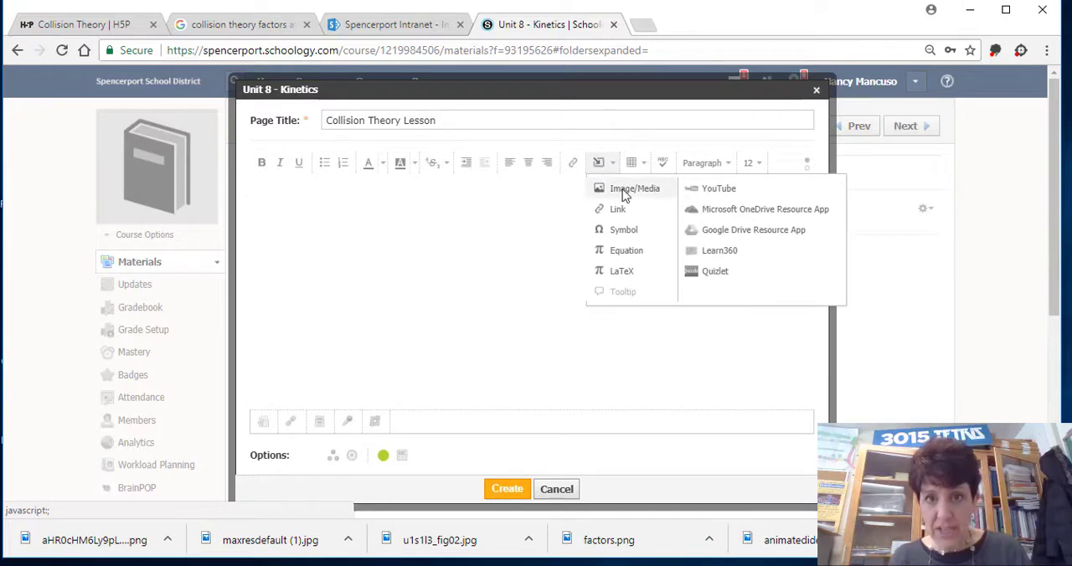
{"action": "left_click", "coordinate": [624, 192]}
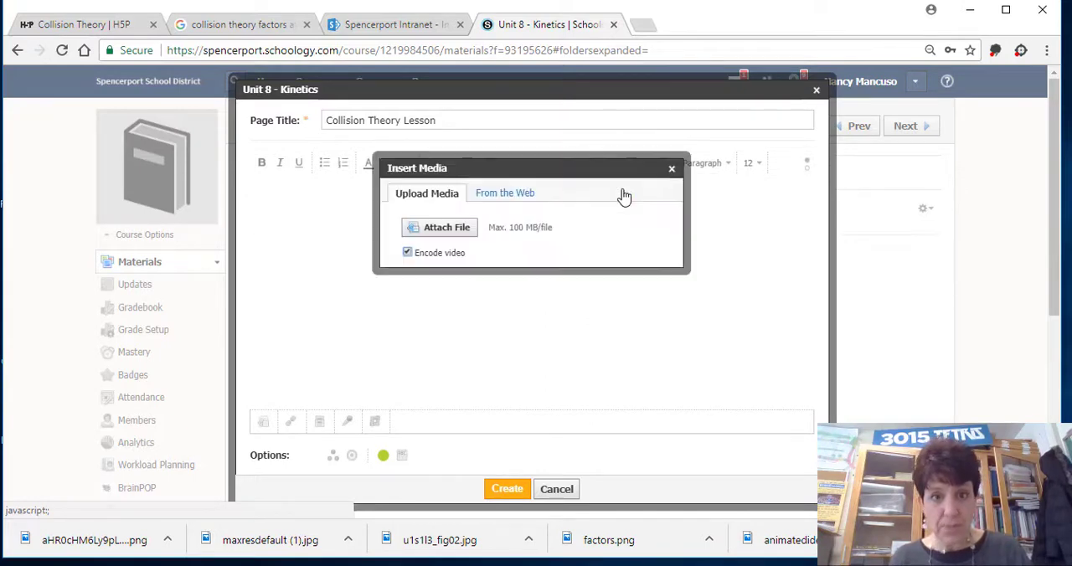
{"action": "left_click", "coordinate": [510, 194]}
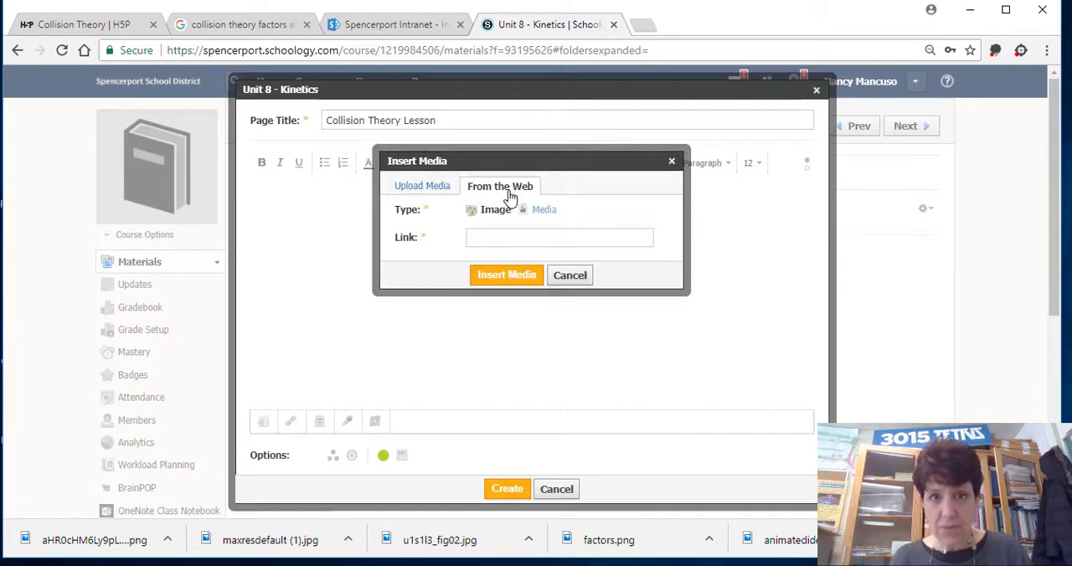
{"action": "left_click", "coordinate": [543, 211]}
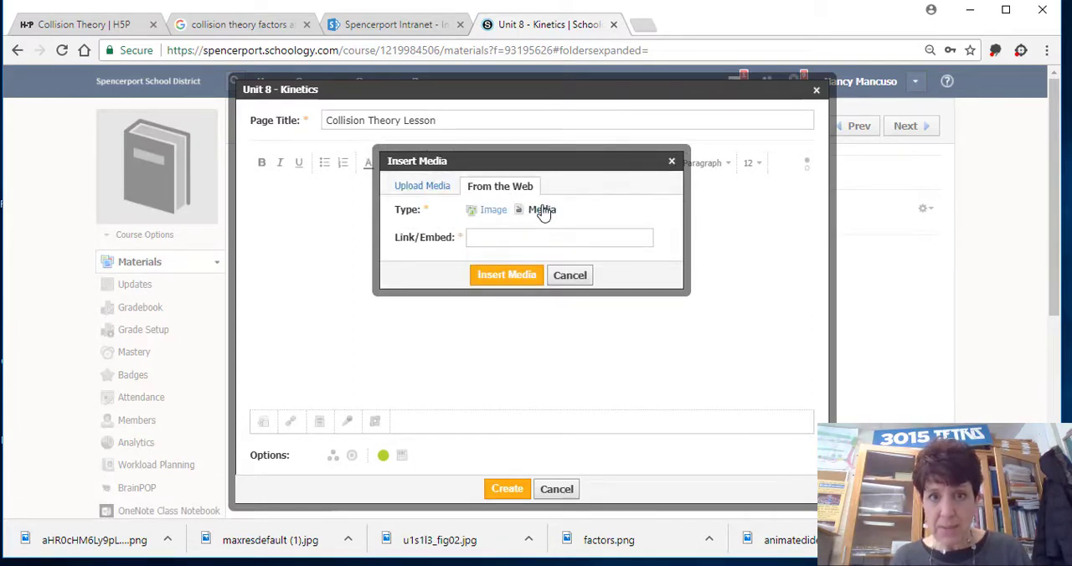
{"action": "left_click", "coordinate": [513, 240]}
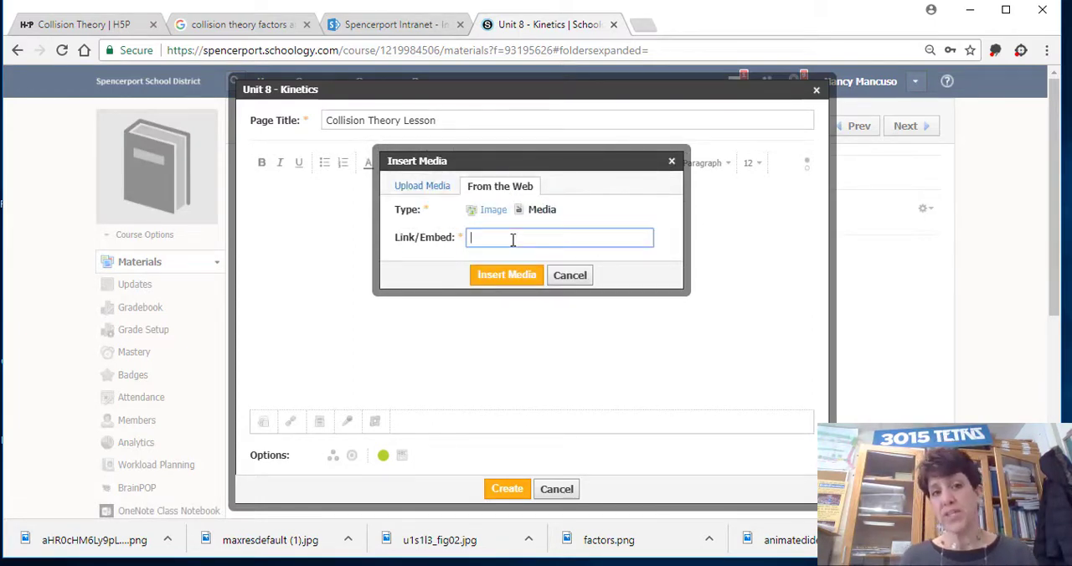
{"action": "key", "text": "ctrl+v"}
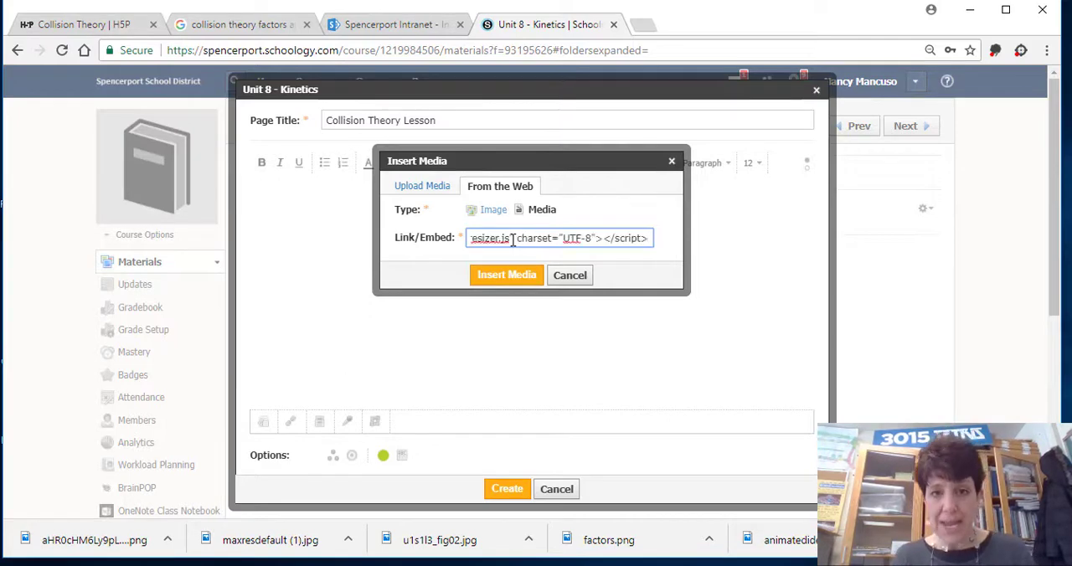
{"action": "left_click", "coordinate": [499, 278]}
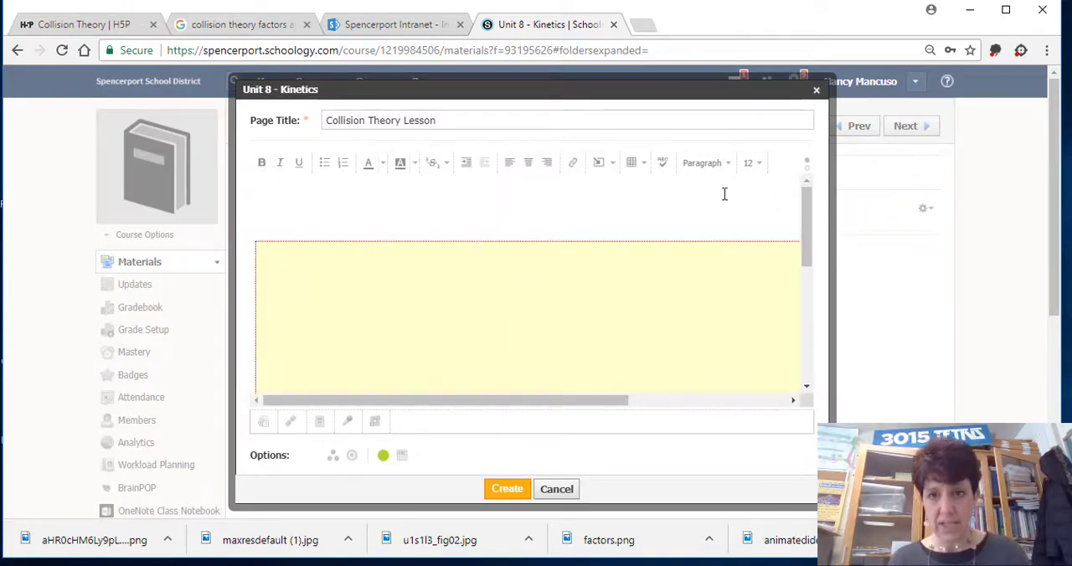
Create the Collision Theory Lesson page and open it from the Unit 8 - Kinetics folder.
{"action": "left_click_drag", "start_coordinate": [805, 230], "coordinate": [803, 309]}
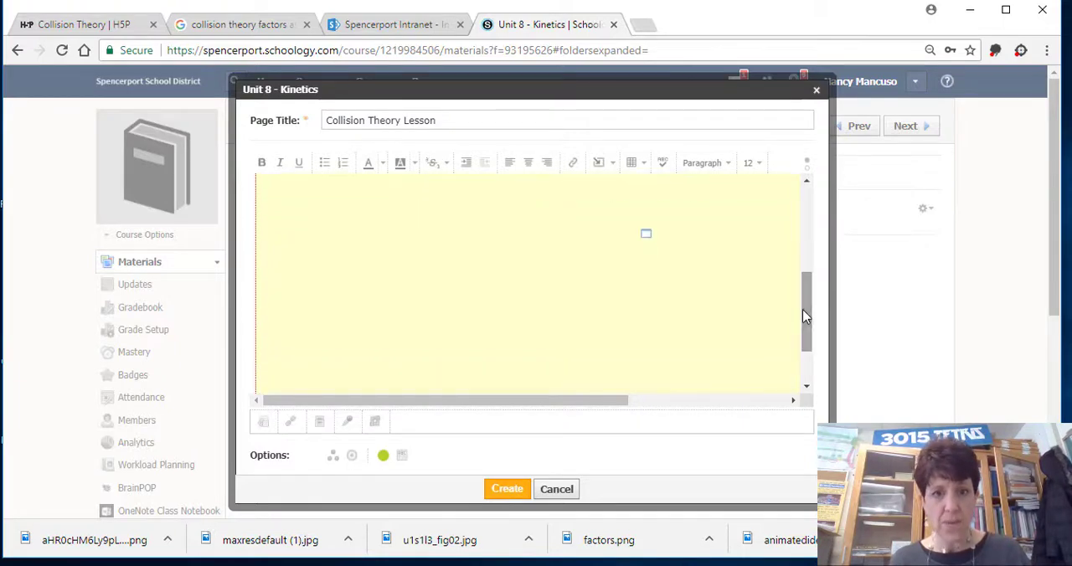
{"action": "left_click", "coordinate": [507, 490]}
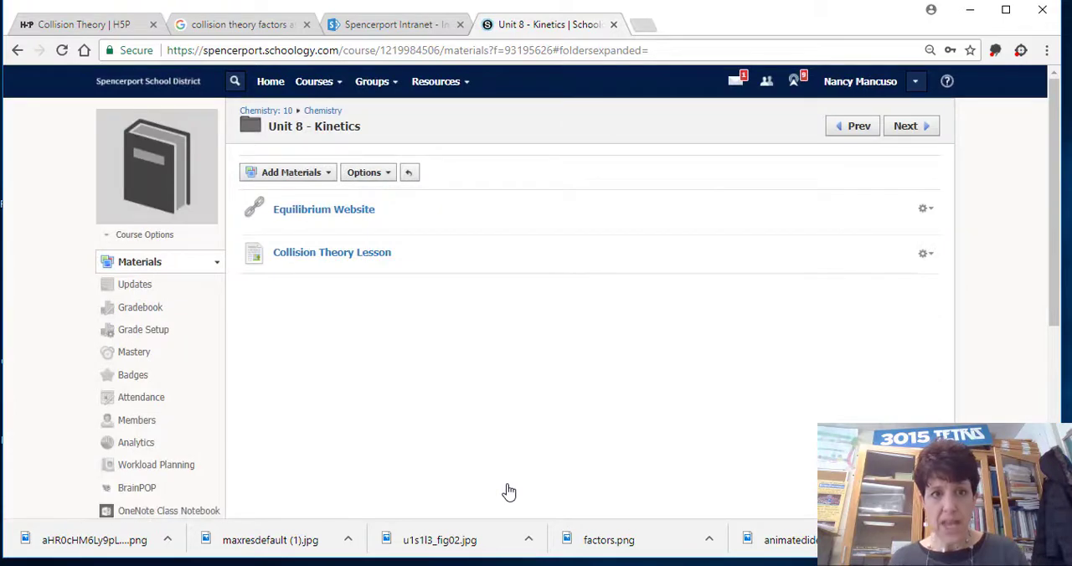
{"action": "left_click", "coordinate": [334, 262]}
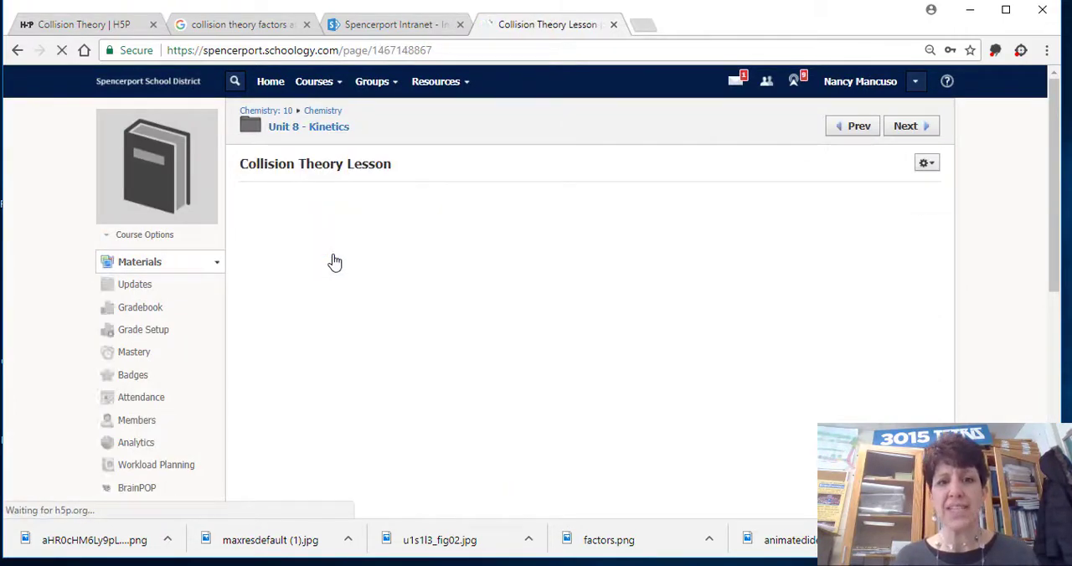